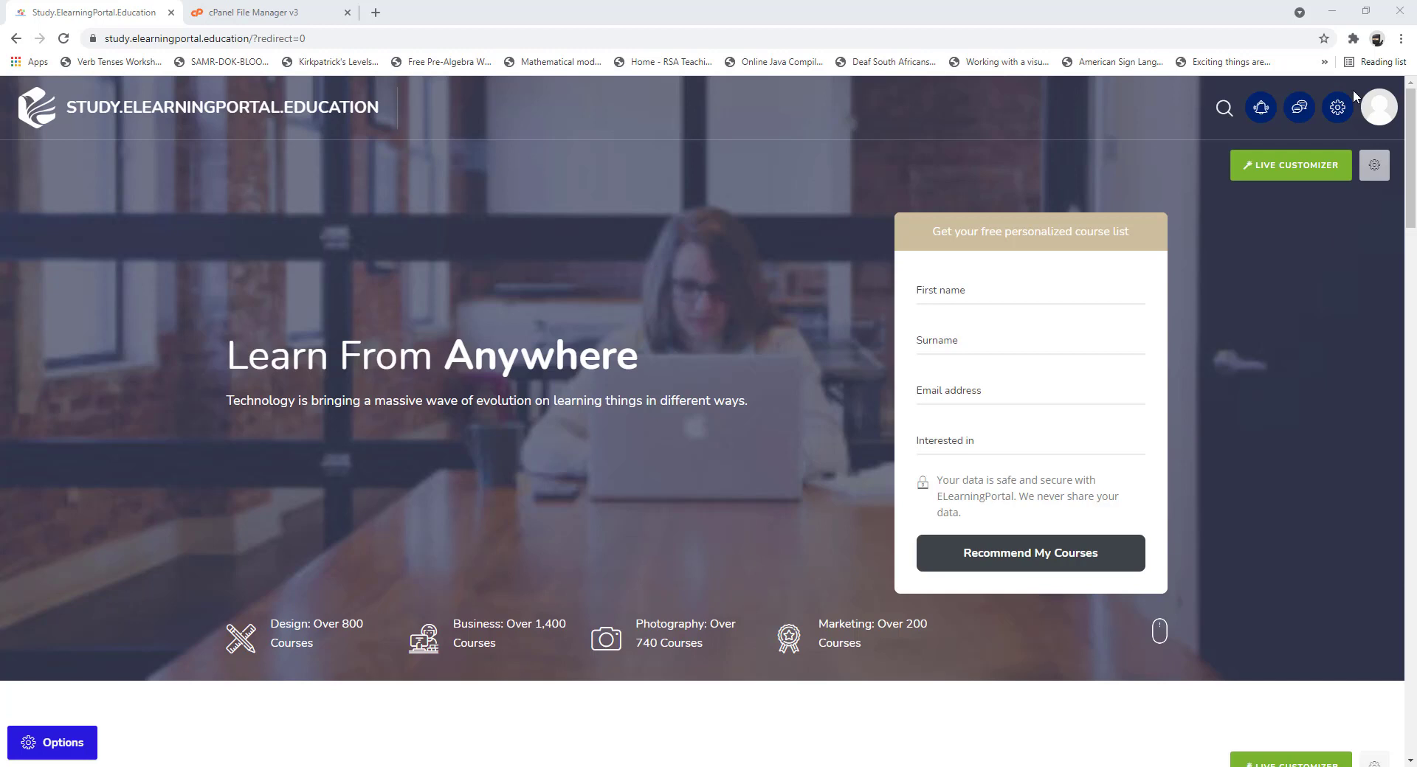
Step: Open the File system repository's settings from Site administration > Plugins > Manage repositories
click(1338, 109)
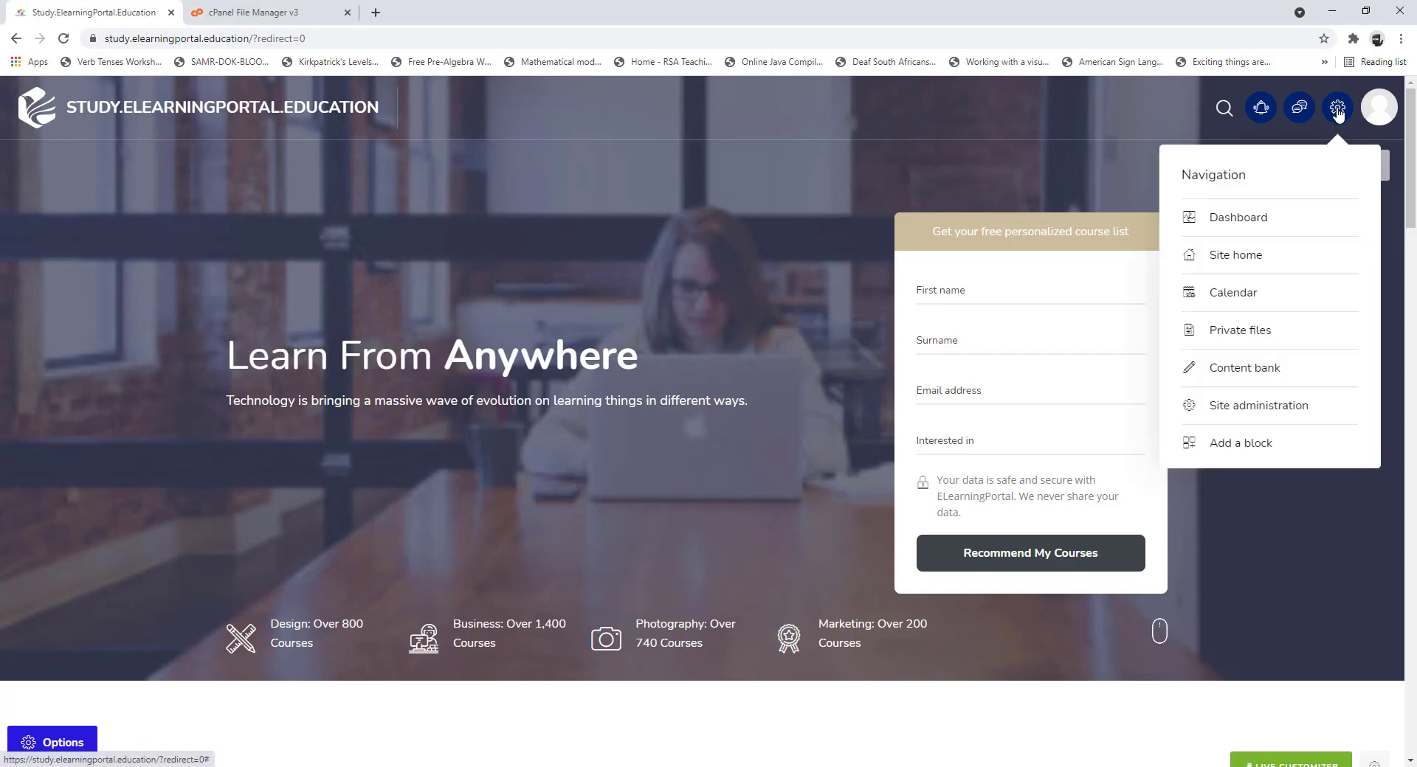
click(1258, 406)
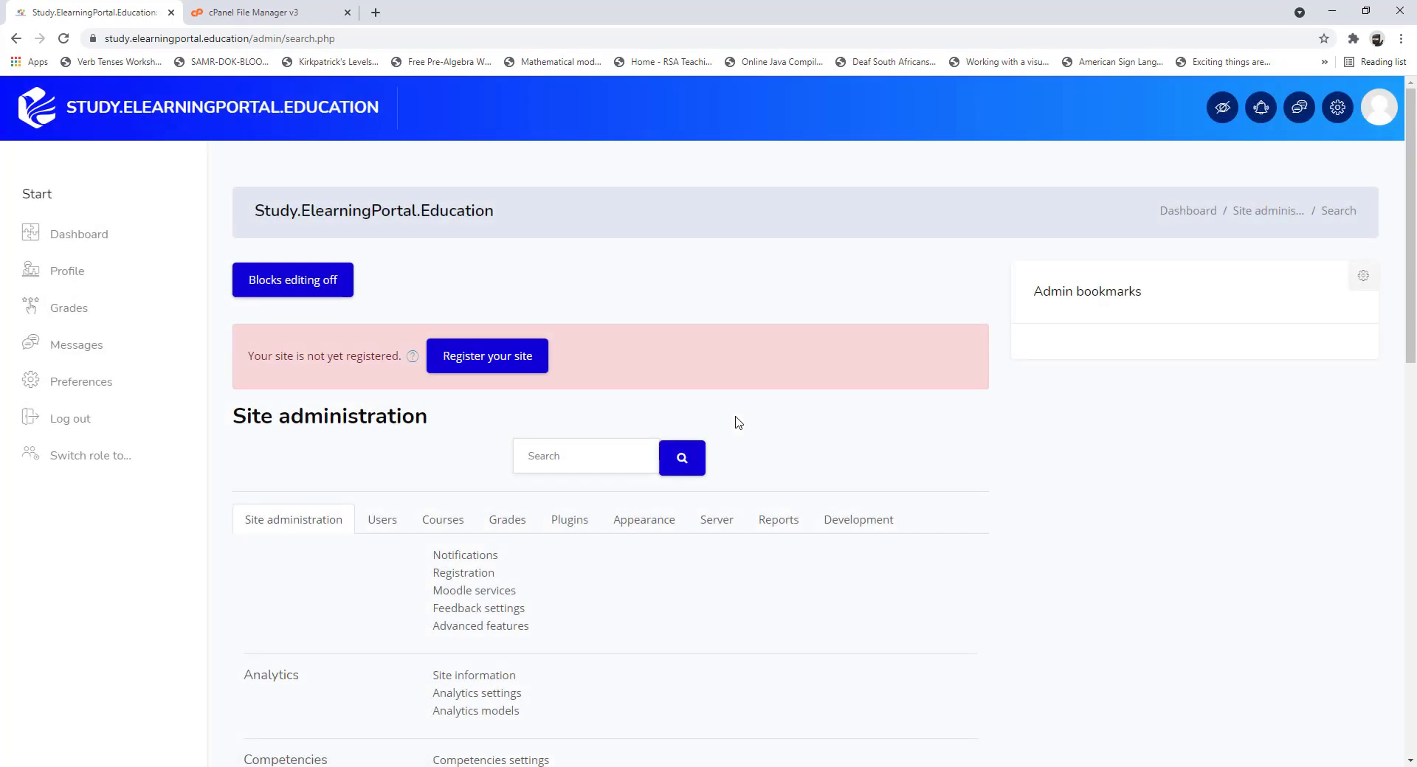
scroll(727, 402, down, 4)
scroll(583, 332, up, 2)
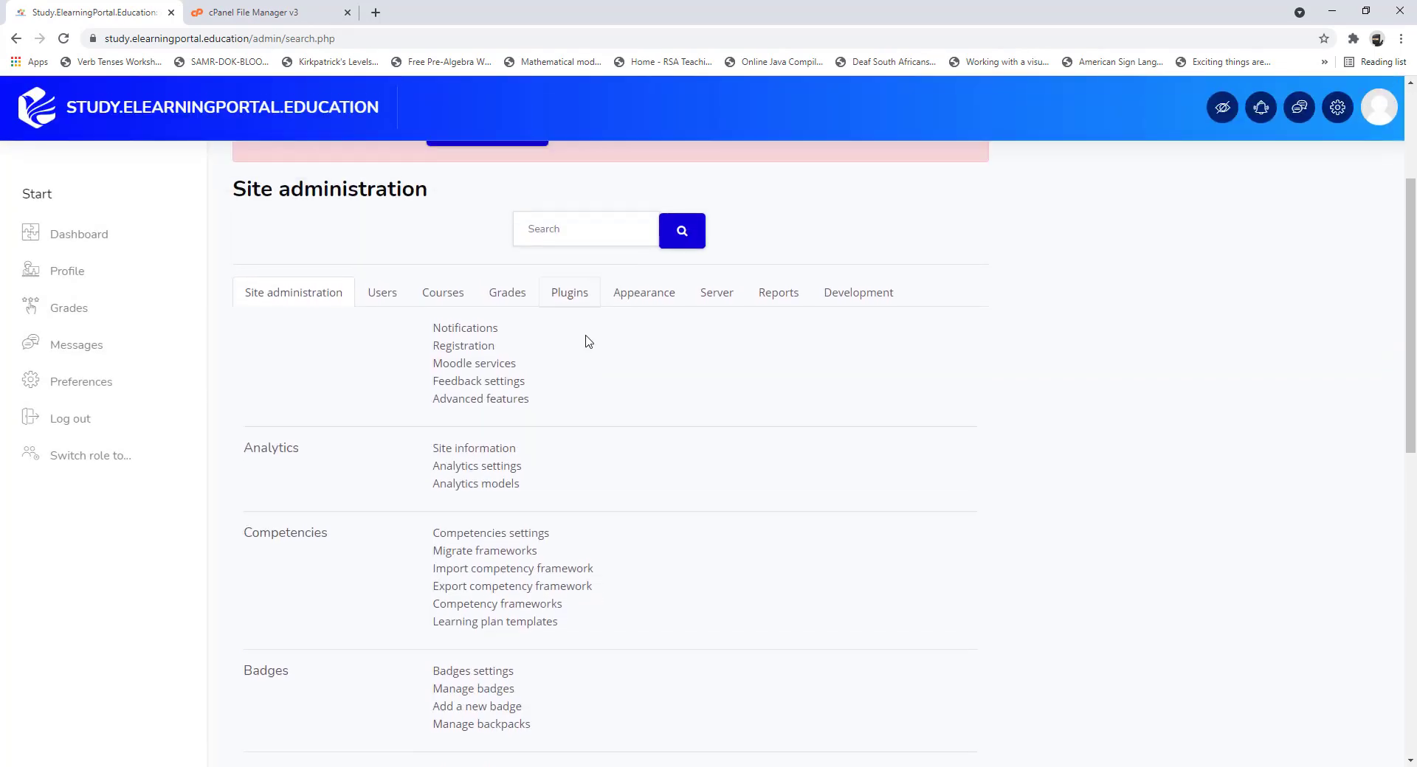
click(569, 316)
scroll(719, 432, down, 15)
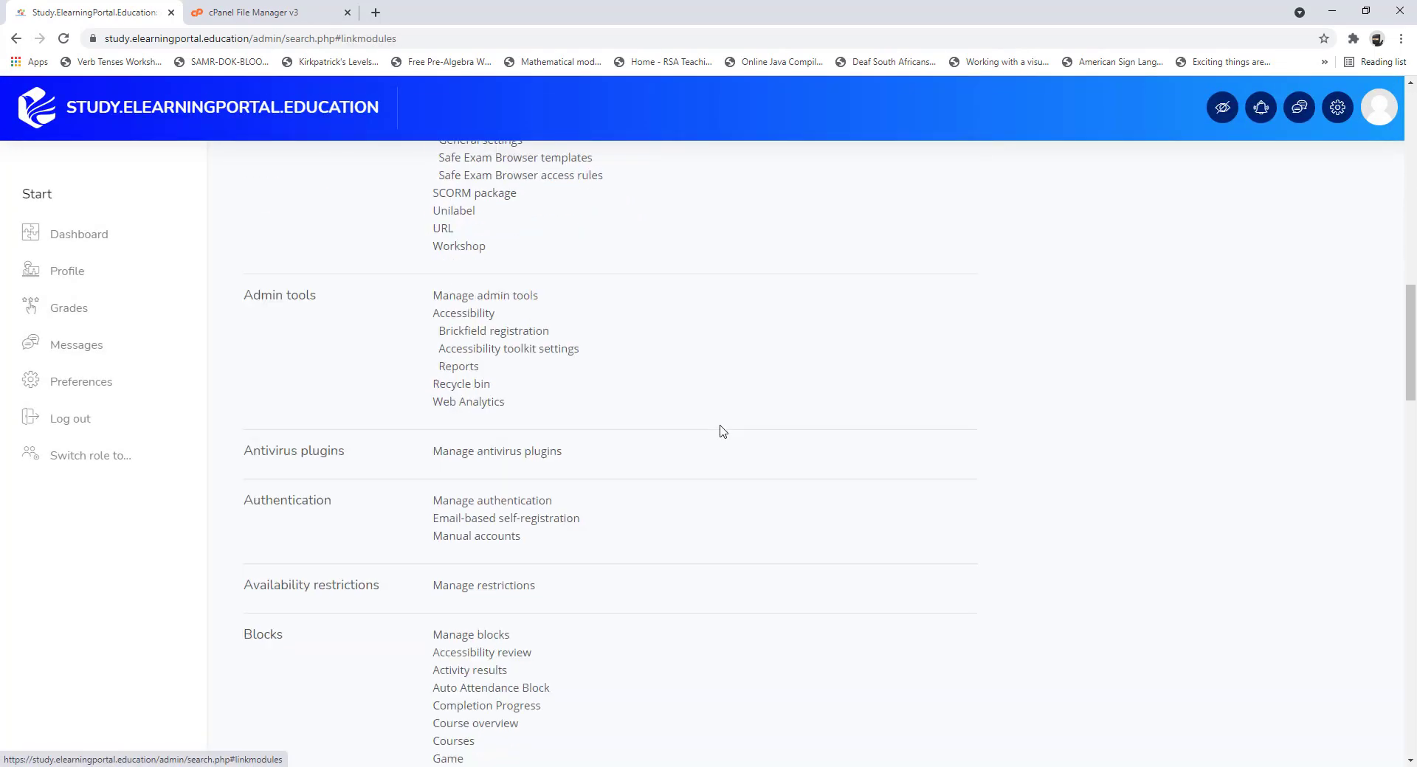
scroll(722, 431, down, 15)
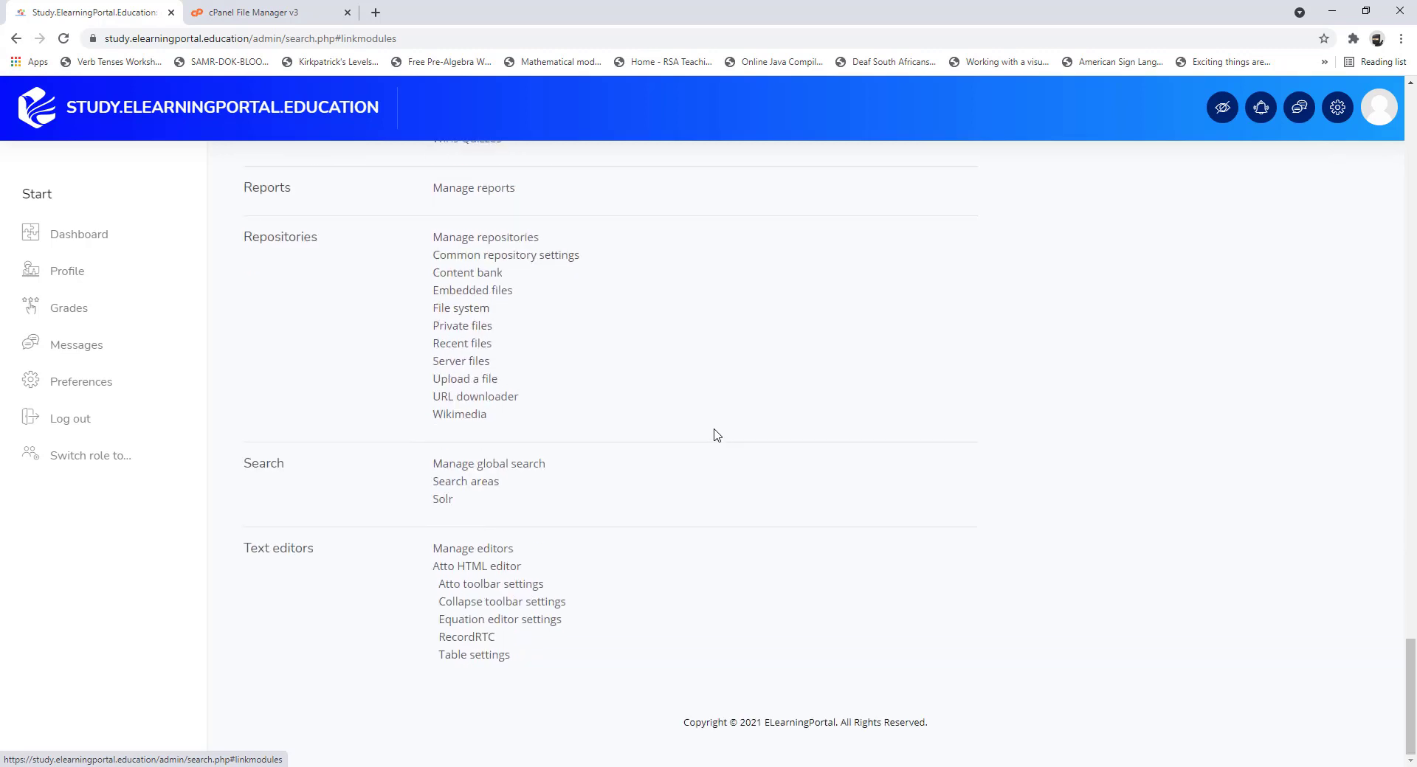
click(484, 240)
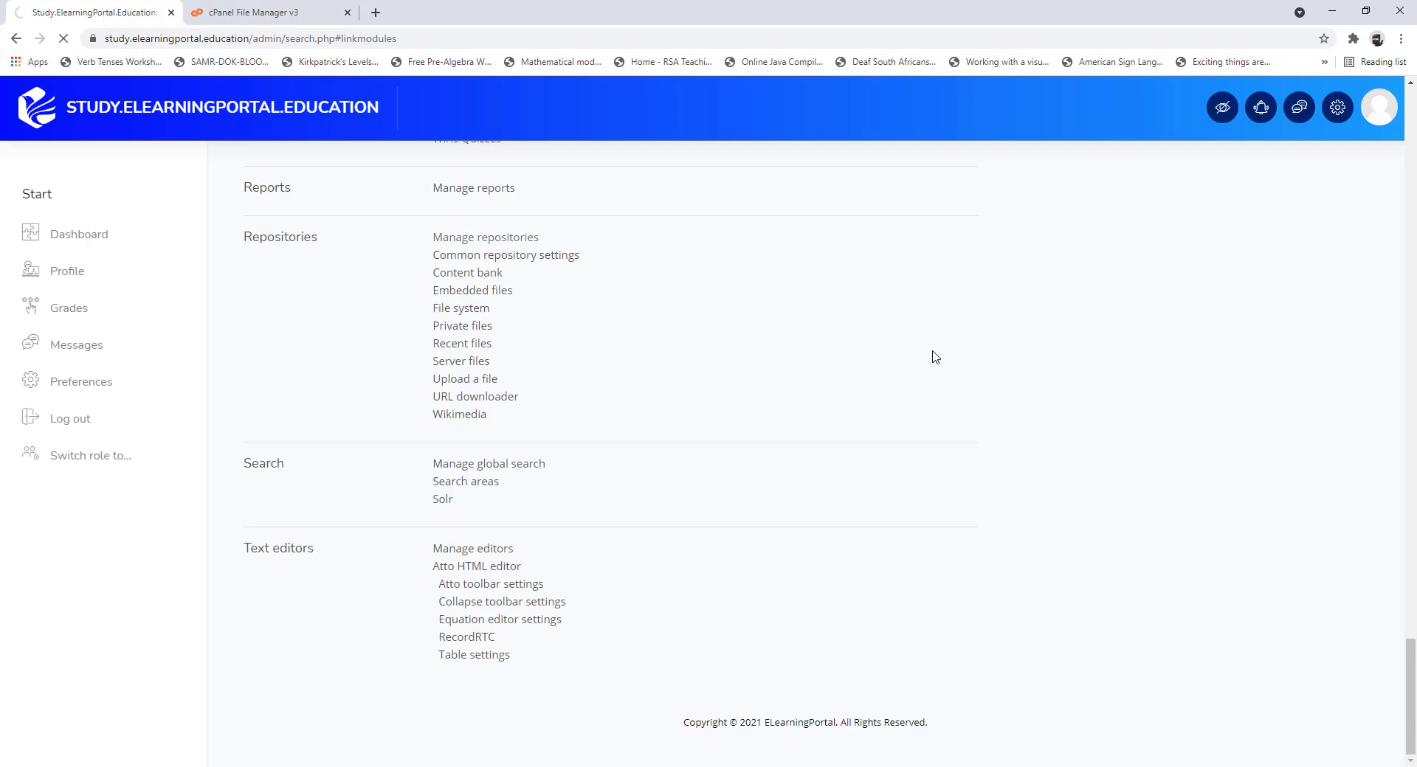
scroll(655, 446, down, 9)
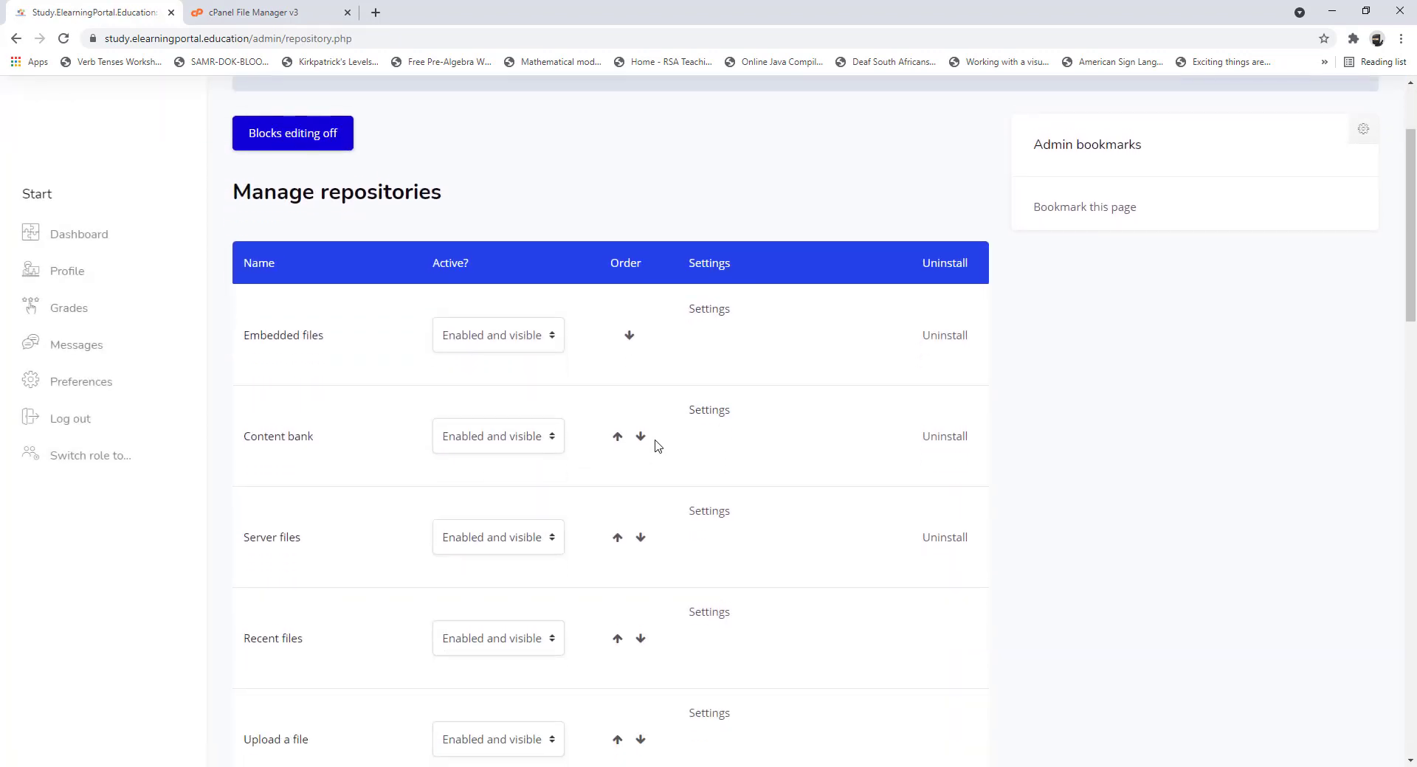
scroll(655, 447, down, 4)
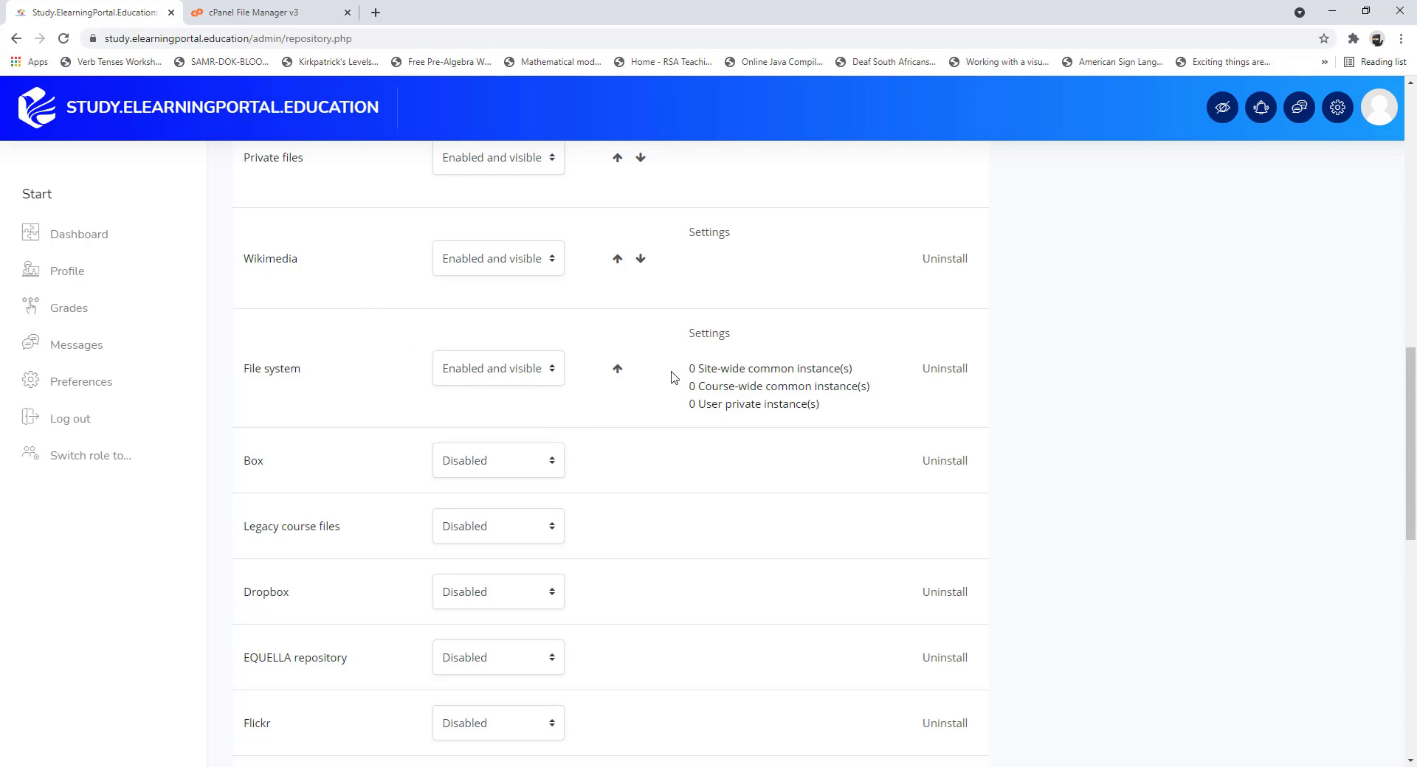
click(706, 340)
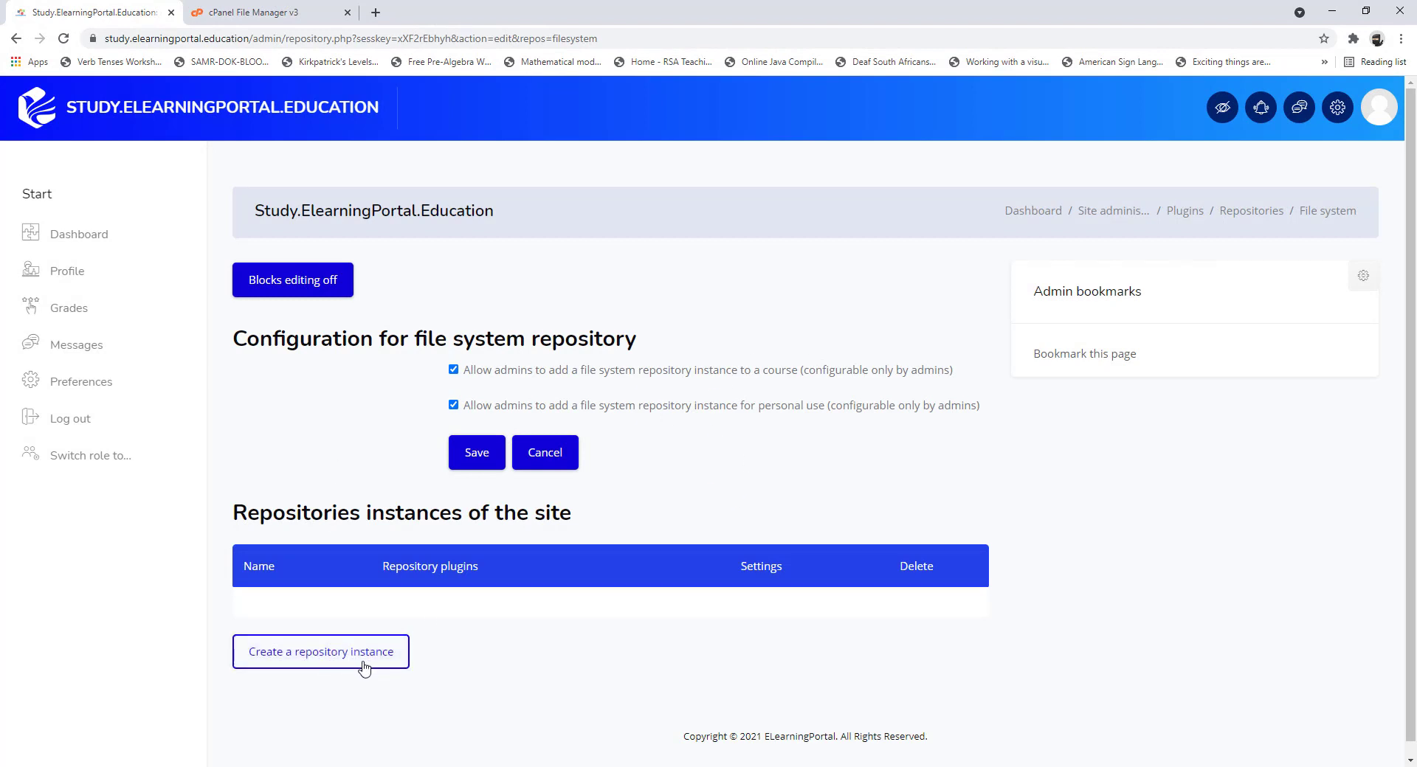
Step: Create a 'Mathematics Course Content' folder in cPanel under /moodledata/repository
click(281, 16)
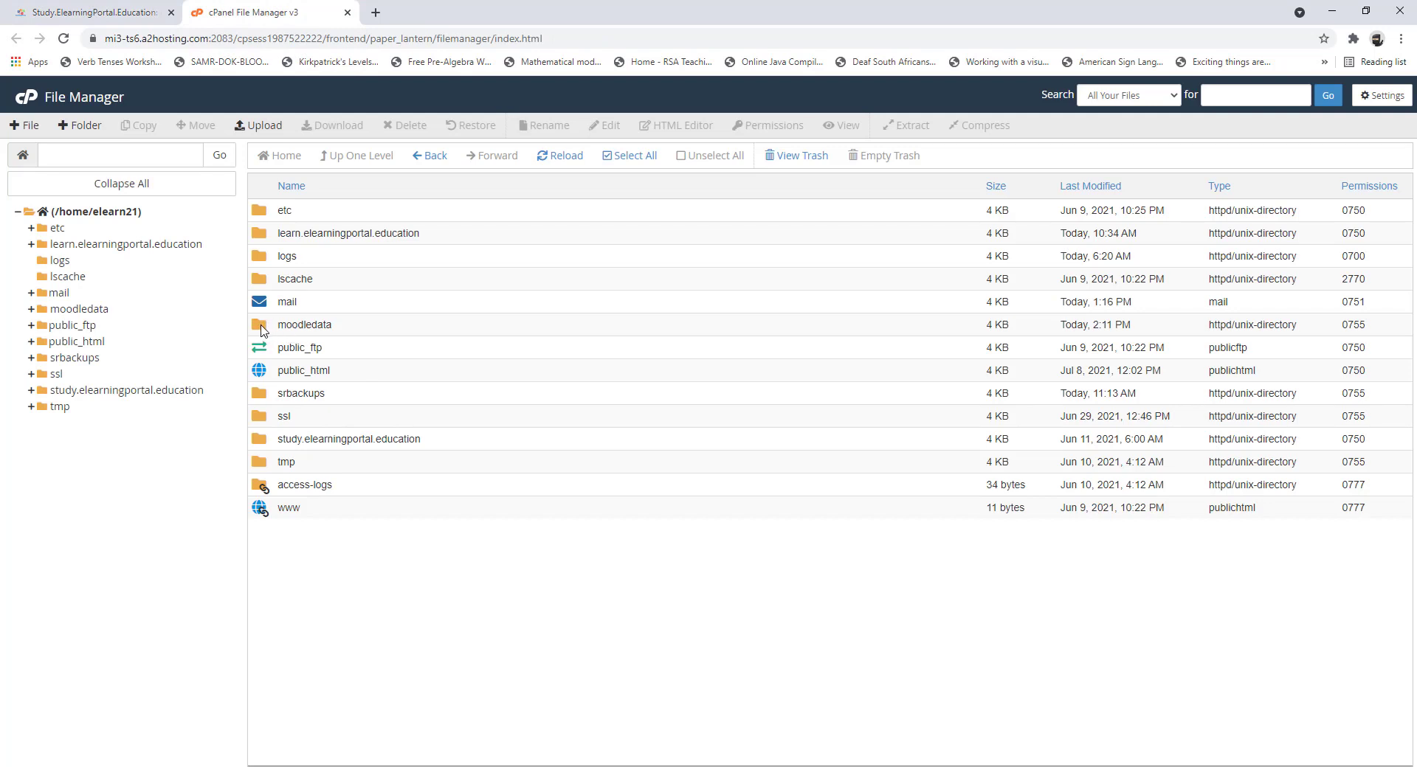
double_click(260, 441)
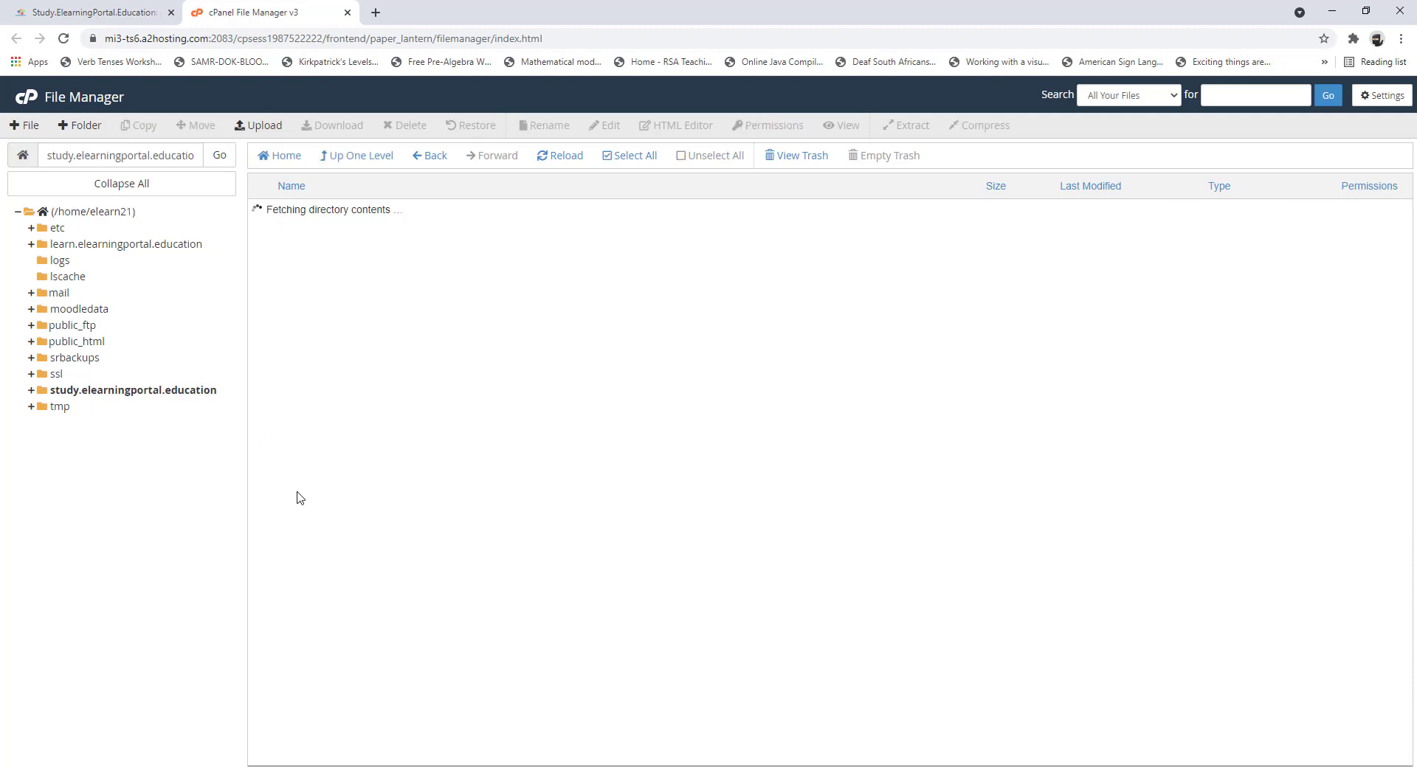
click(362, 156)
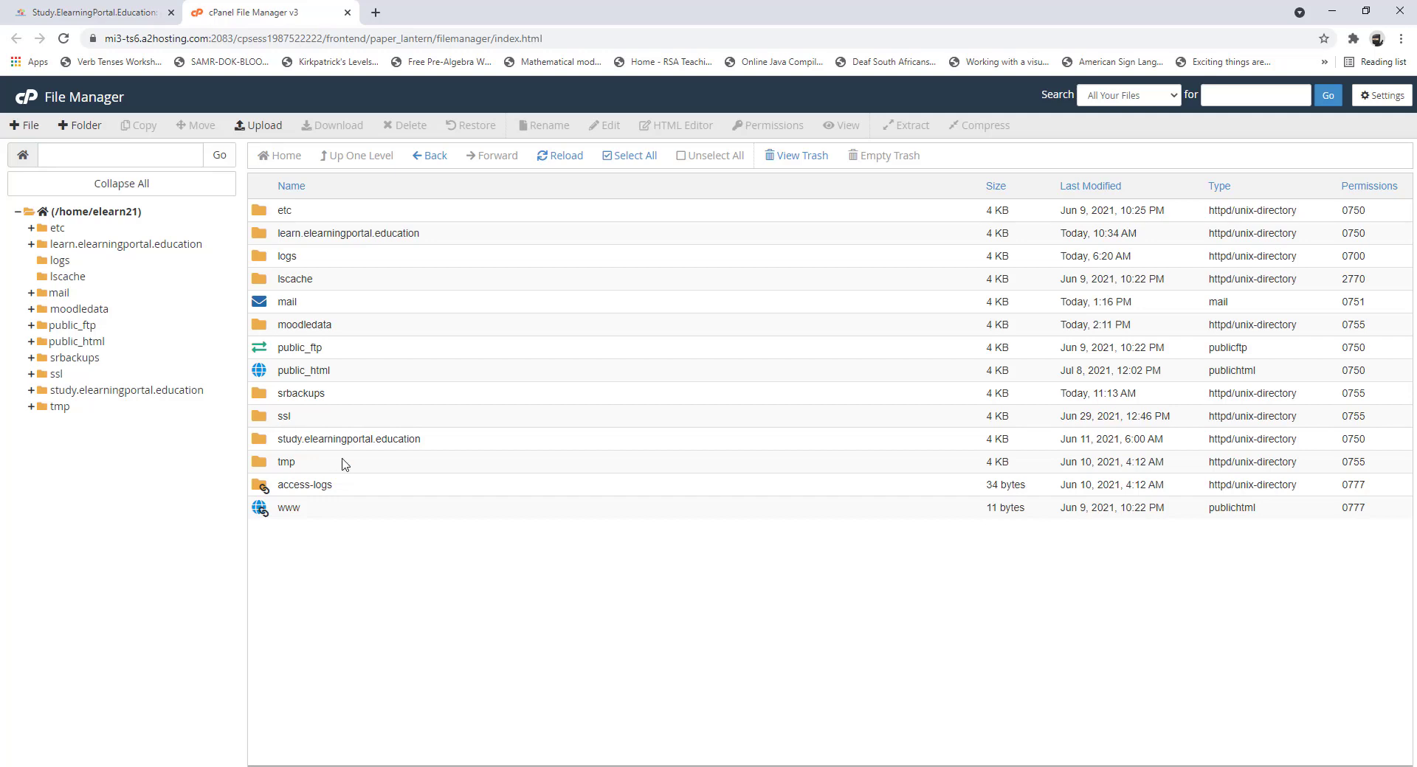
double_click(258, 328)
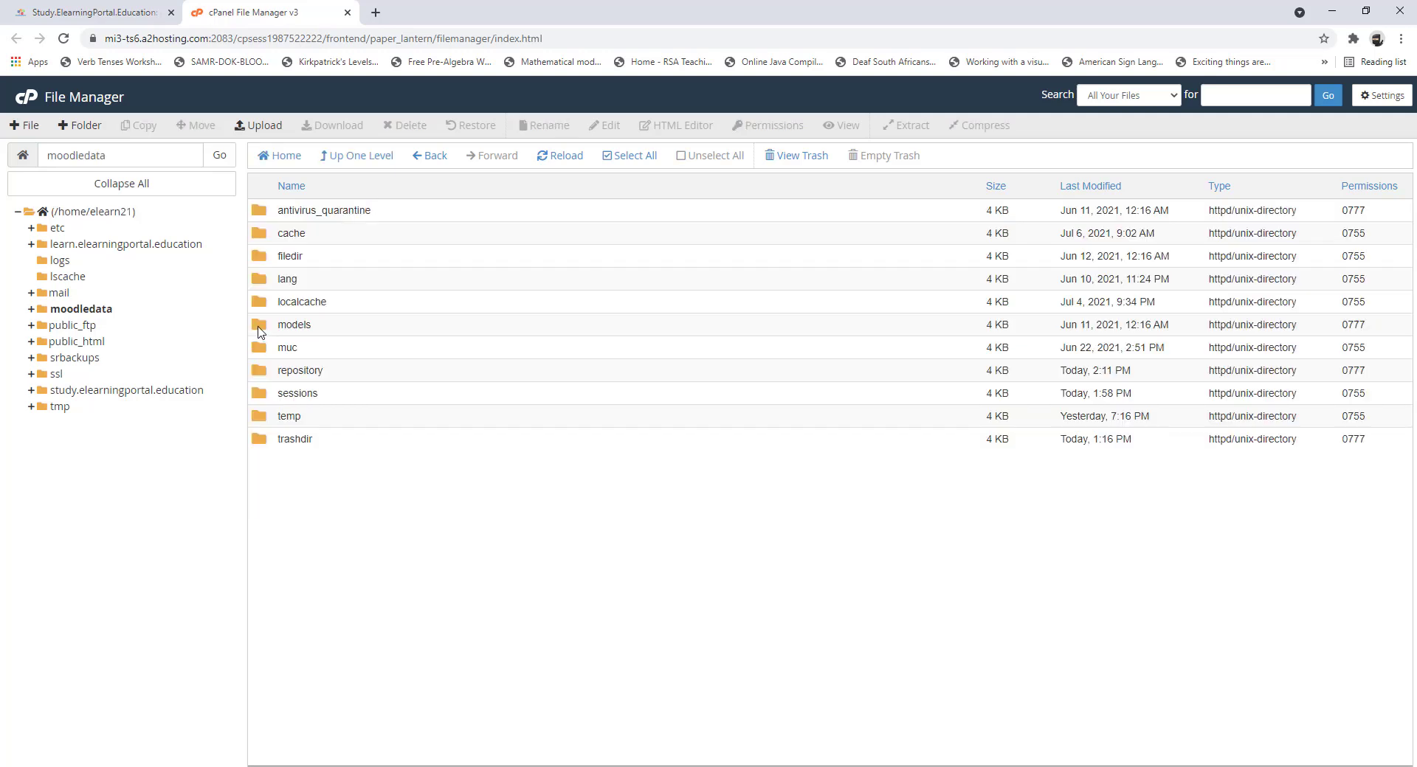
double_click(261, 375)
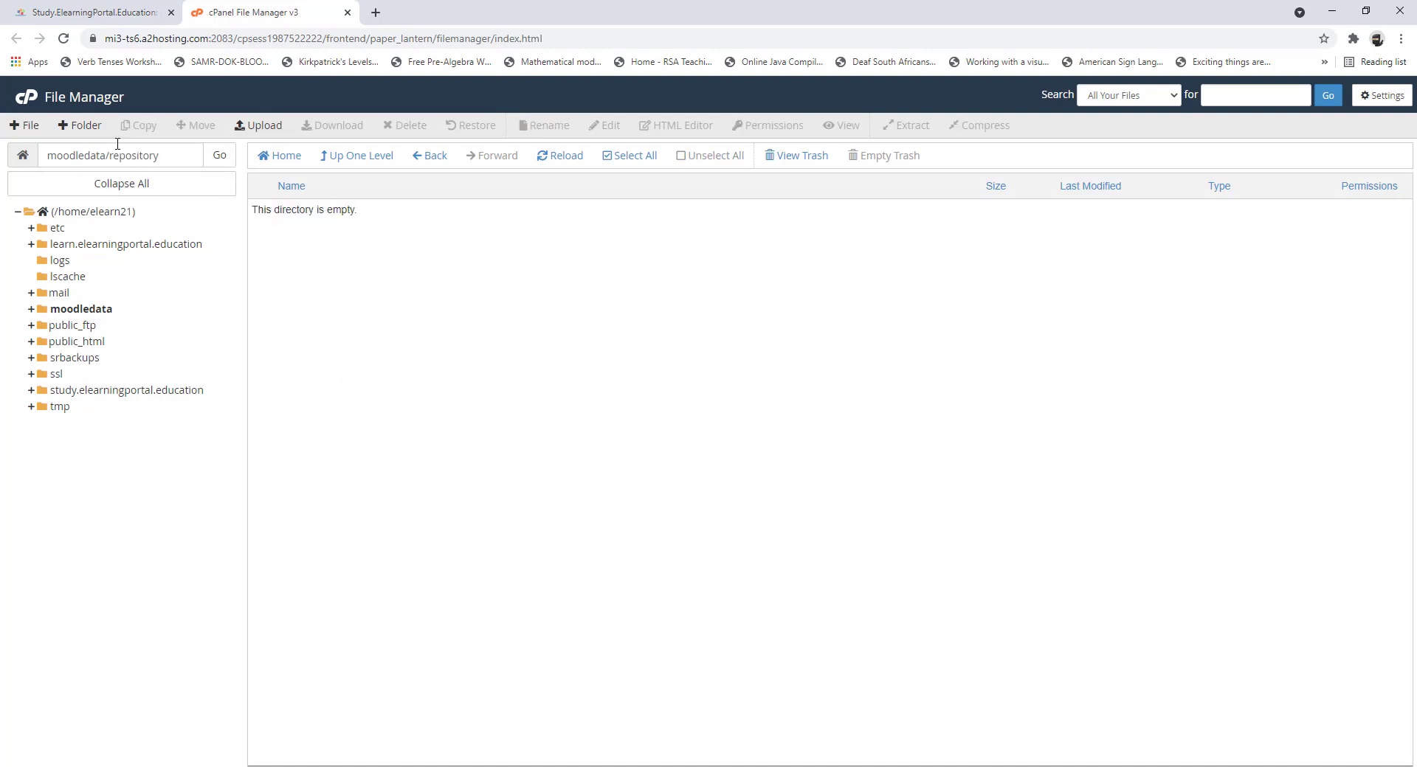
click(81, 126)
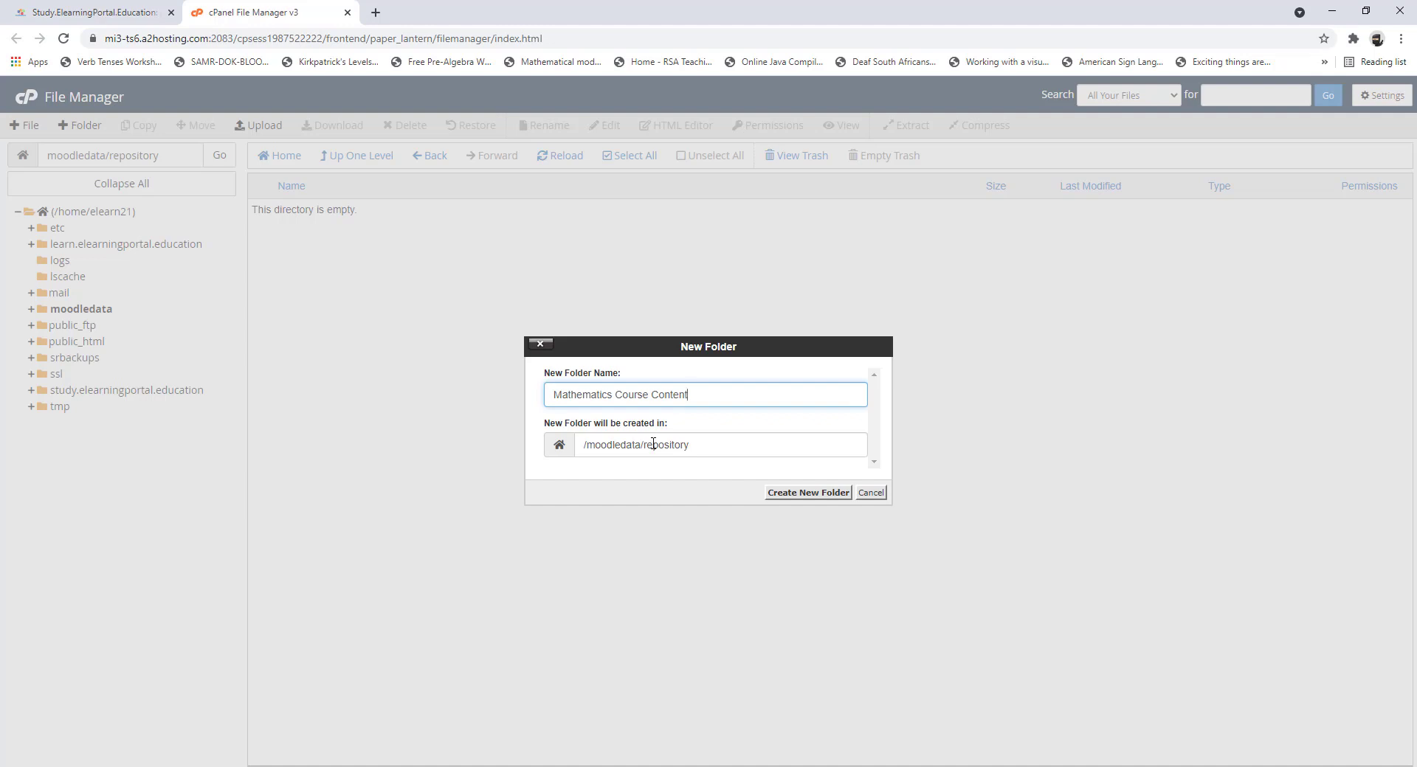
click(805, 494)
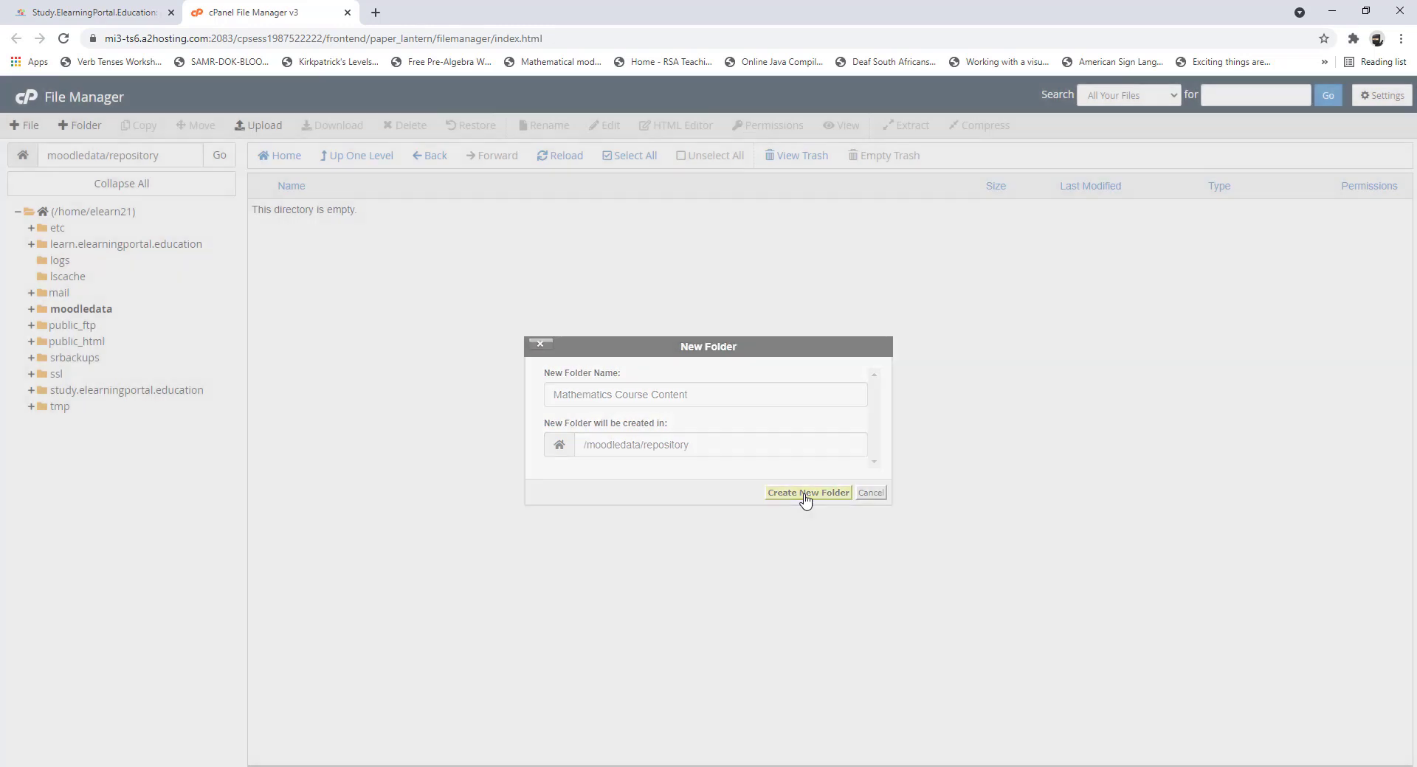
click(115, 12)
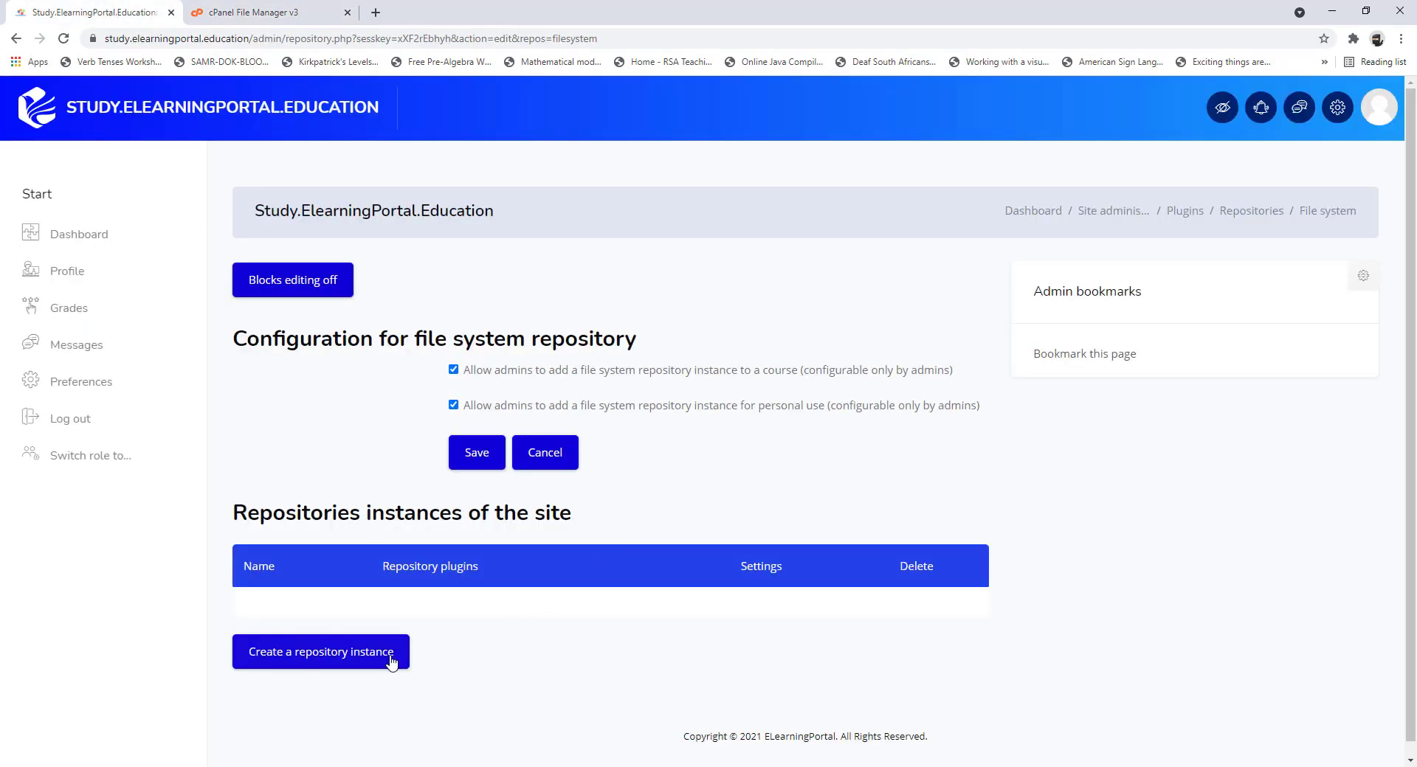
Step: Save a File system repository instance named 'Functions' using the Mathematics Course Content folder
click(347, 660)
click(524, 389)
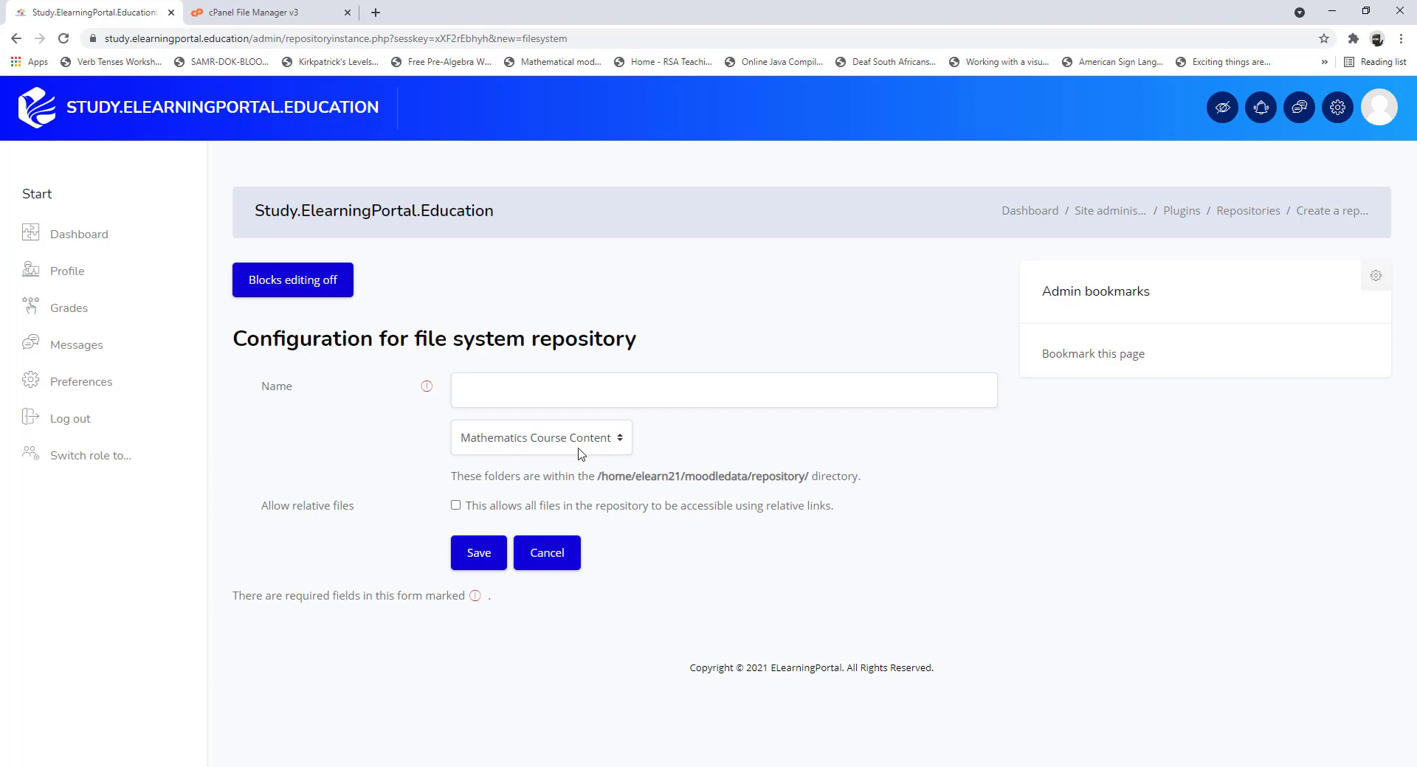
click(622, 442)
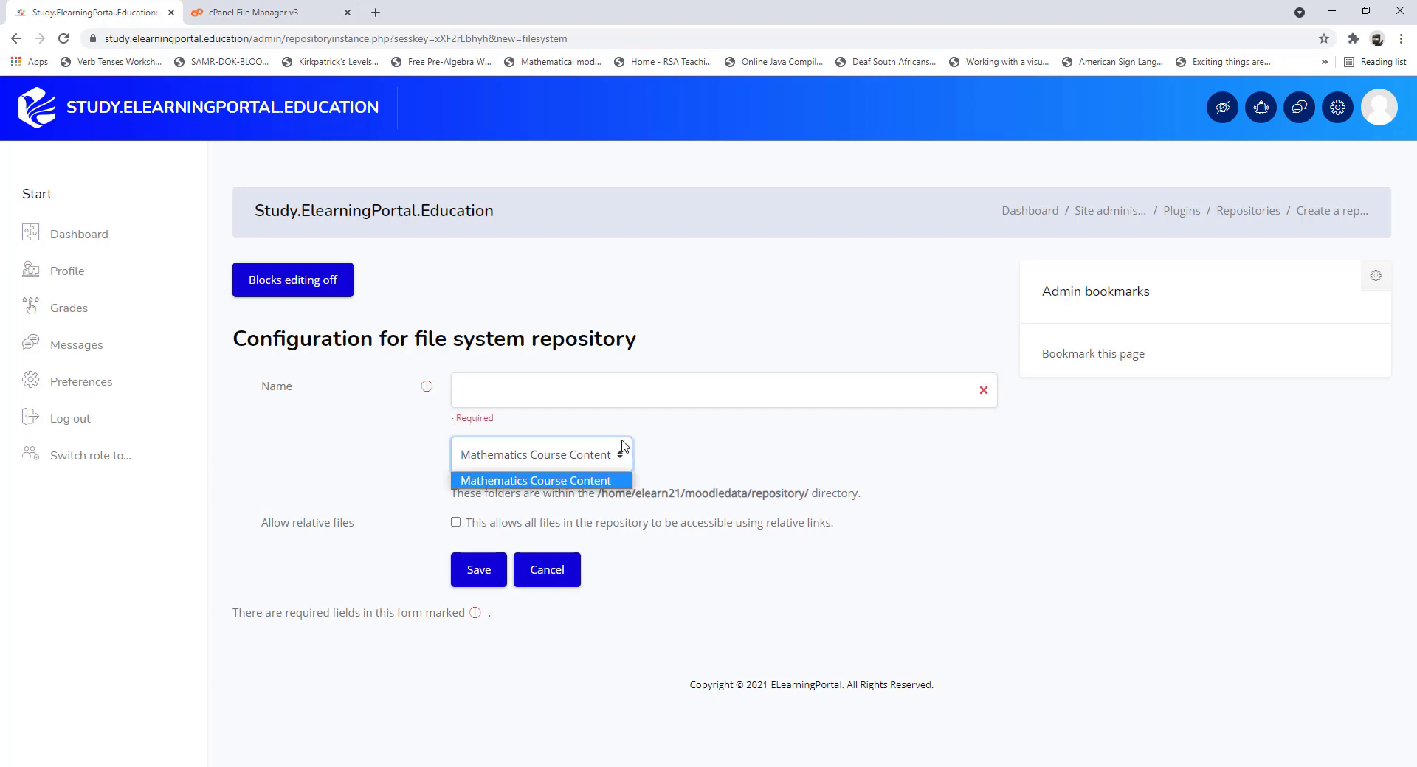
click(567, 462)
click(580, 385)
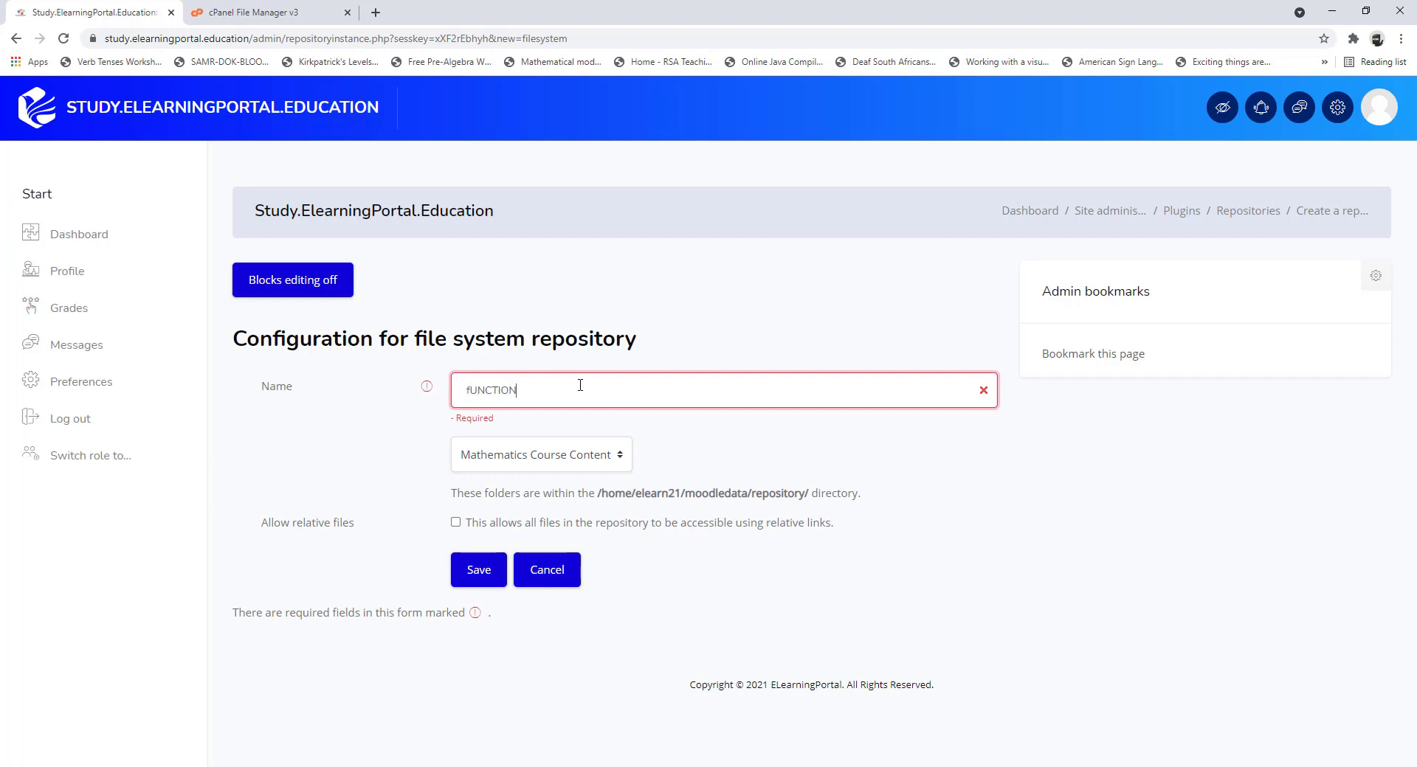
key(BackSpace)
key(BackSpace)
key(BackSpace)
key(BackSpace)
key(BackSpace)
key(BackSpace)
key(BackSpace)
key(BackSpace)
key(BackSpace)
click(477, 568)
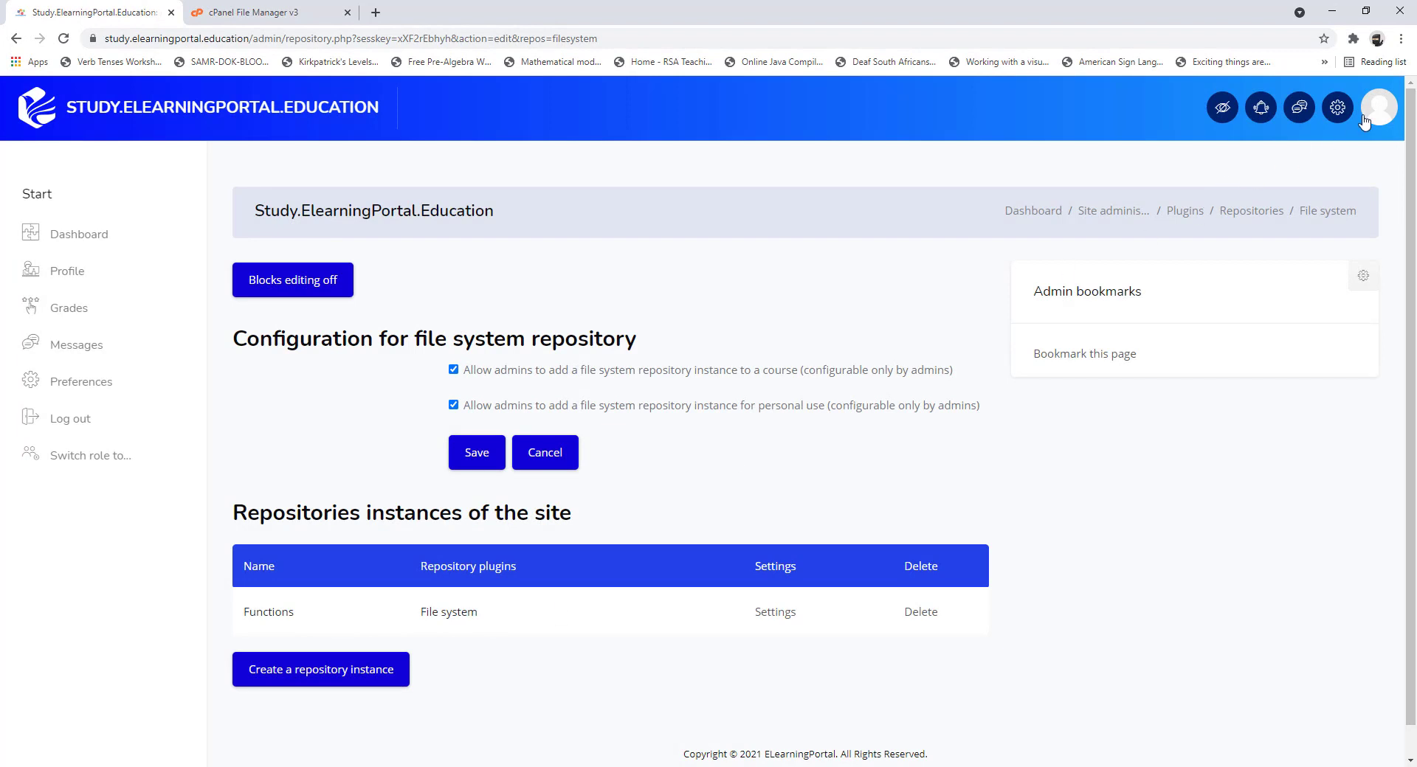
Step: Start adding a File resource to the Basics section of the Functions course
click(1337, 107)
click(1234, 255)
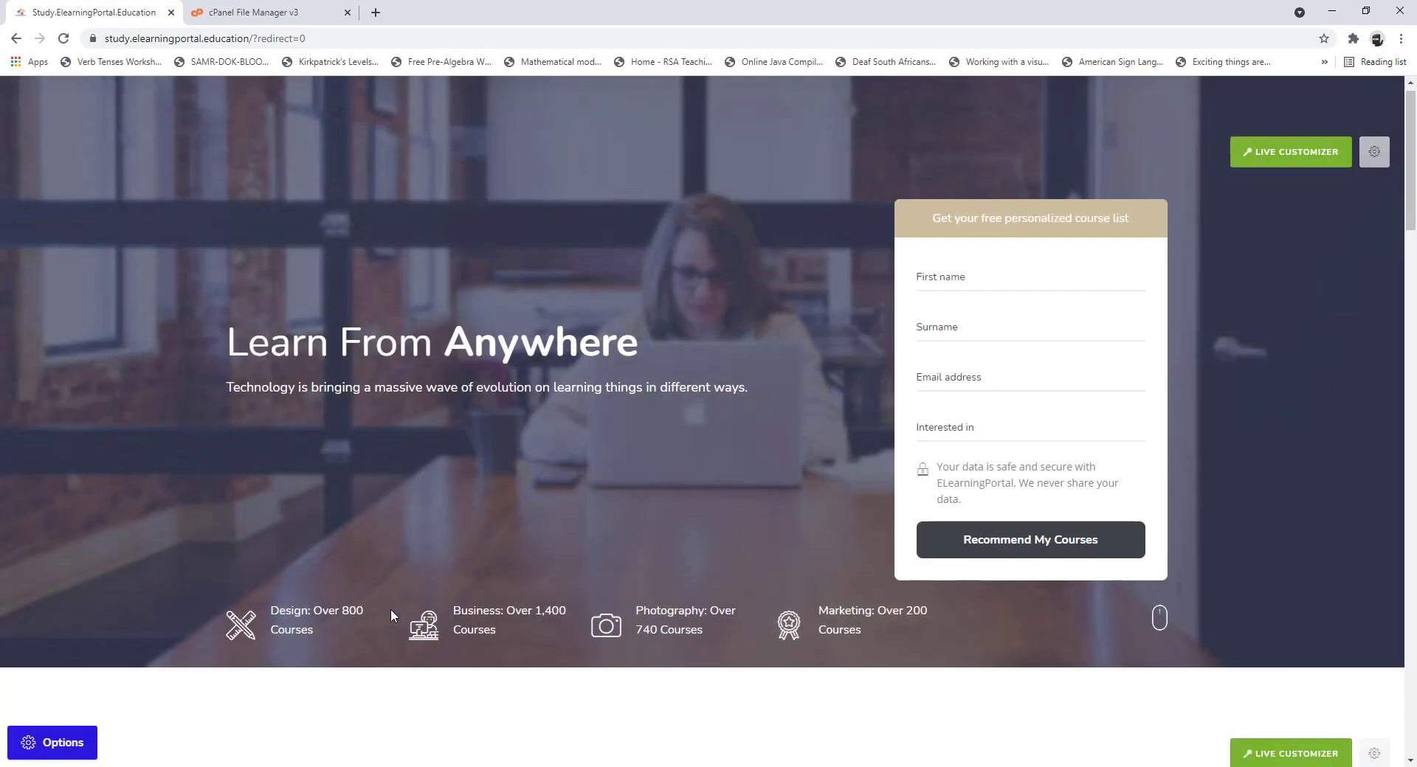
scroll(356, 406, down, 15)
click(279, 250)
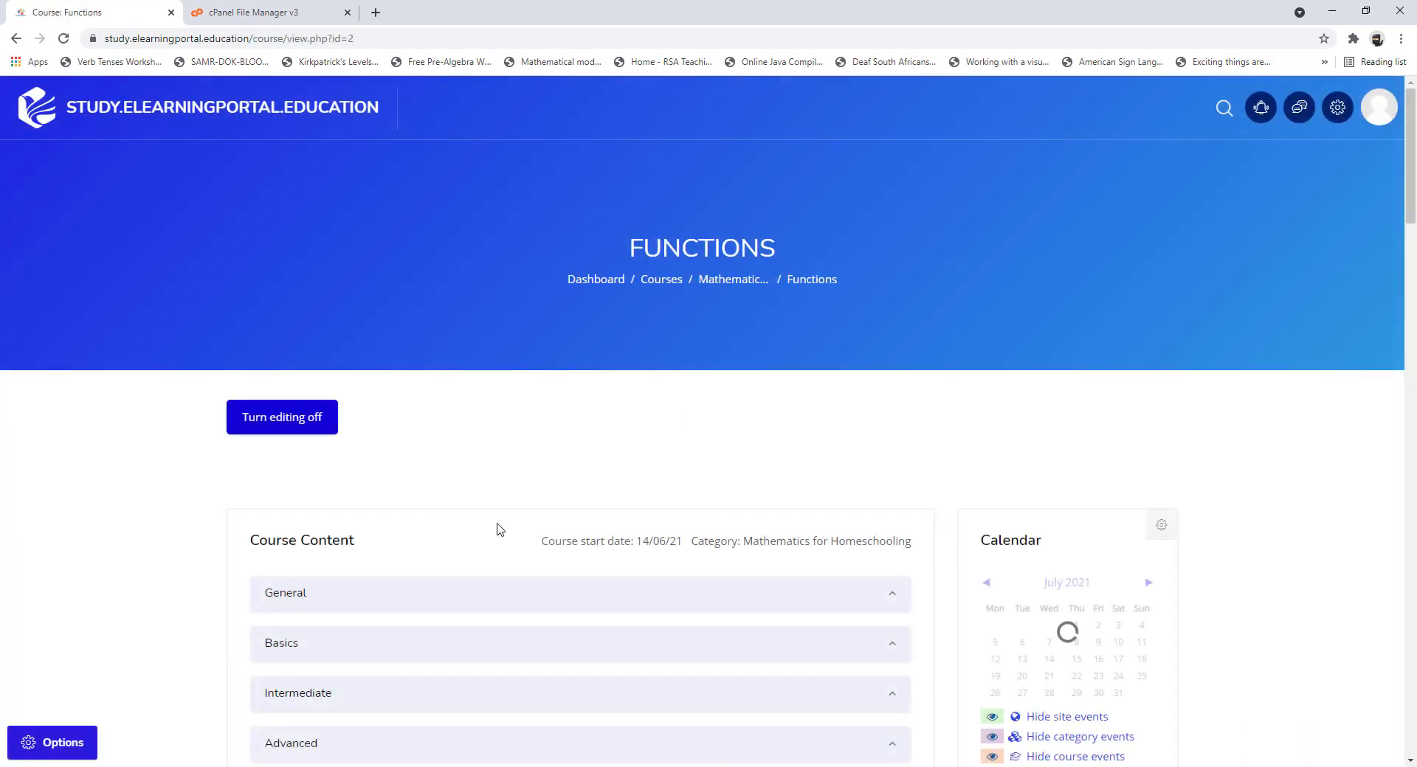
scroll(512, 493, down, 2)
scroll(513, 492, up, 1)
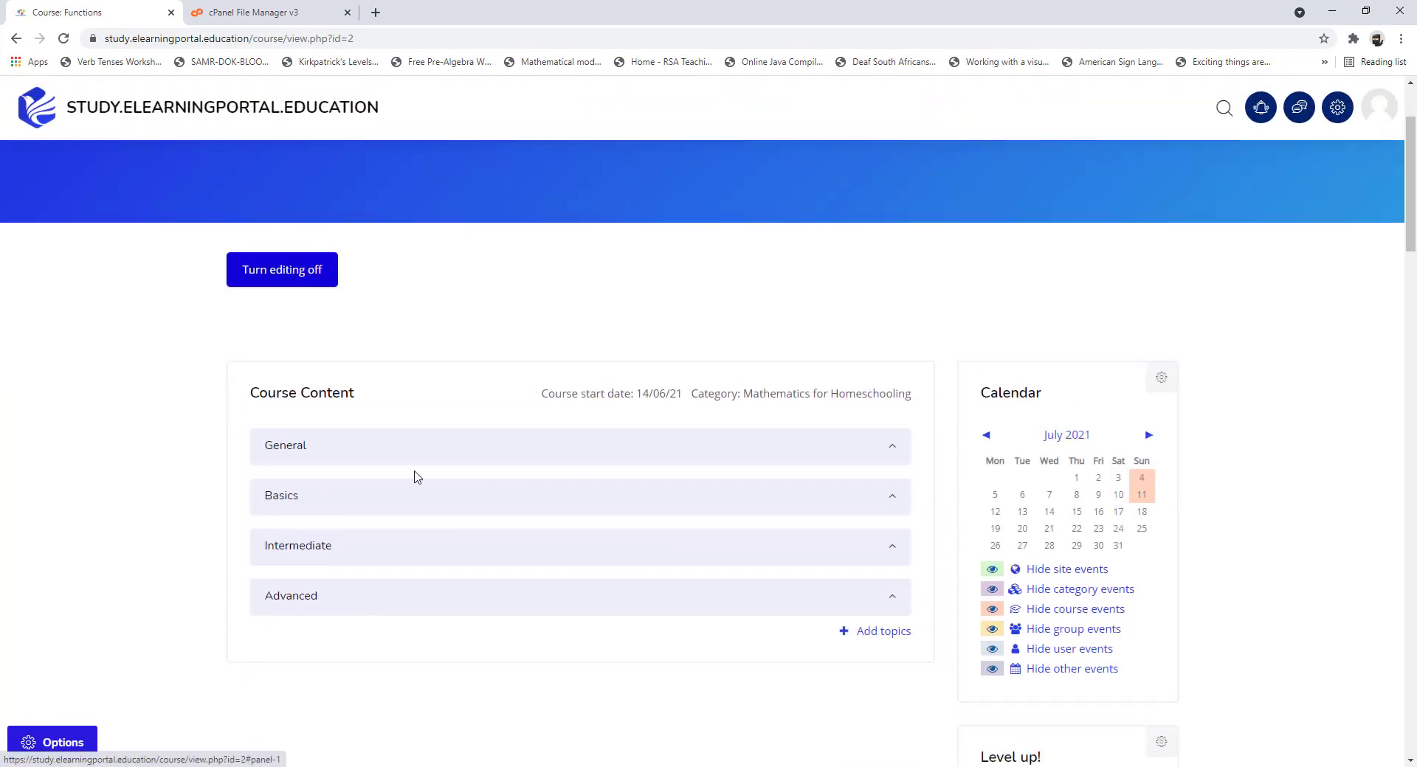
click(284, 502)
scroll(468, 511, down, 7)
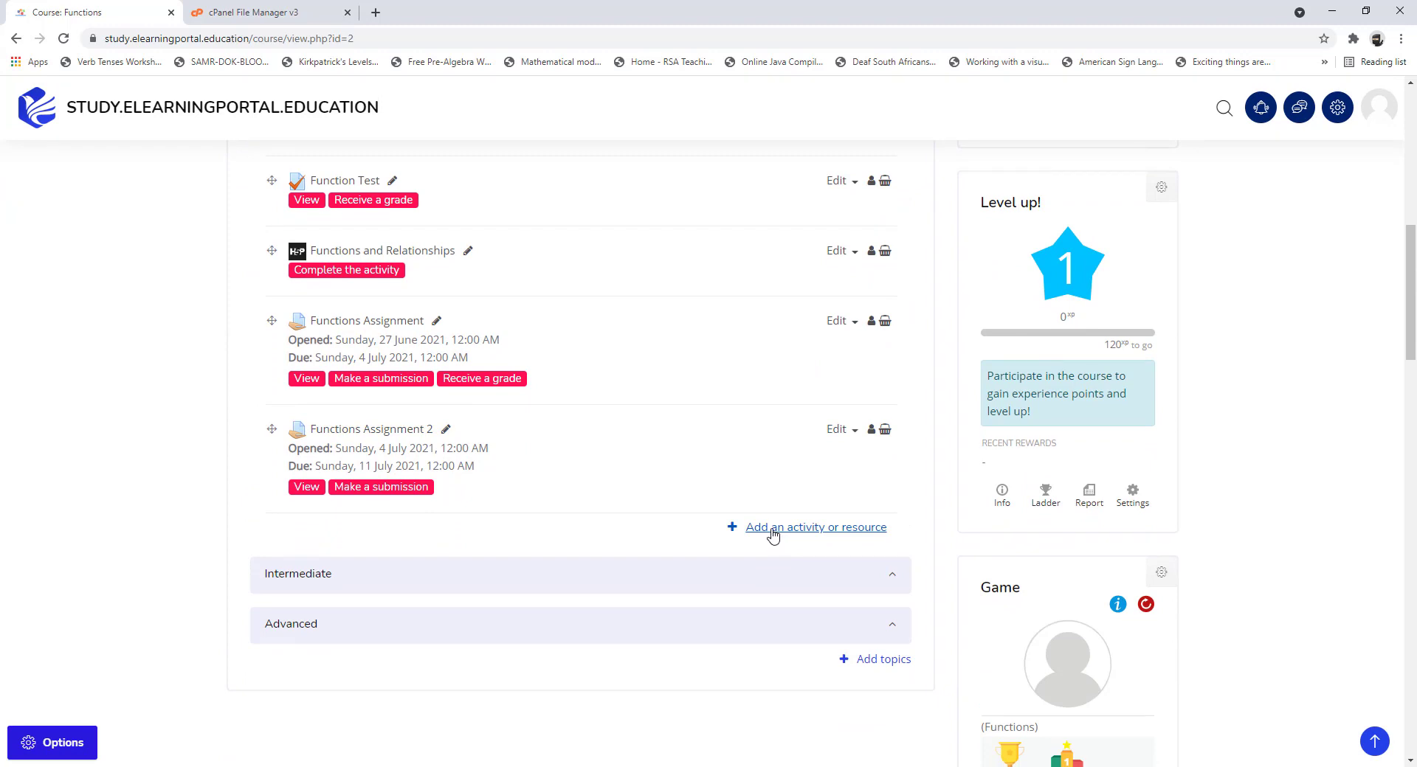
click(771, 533)
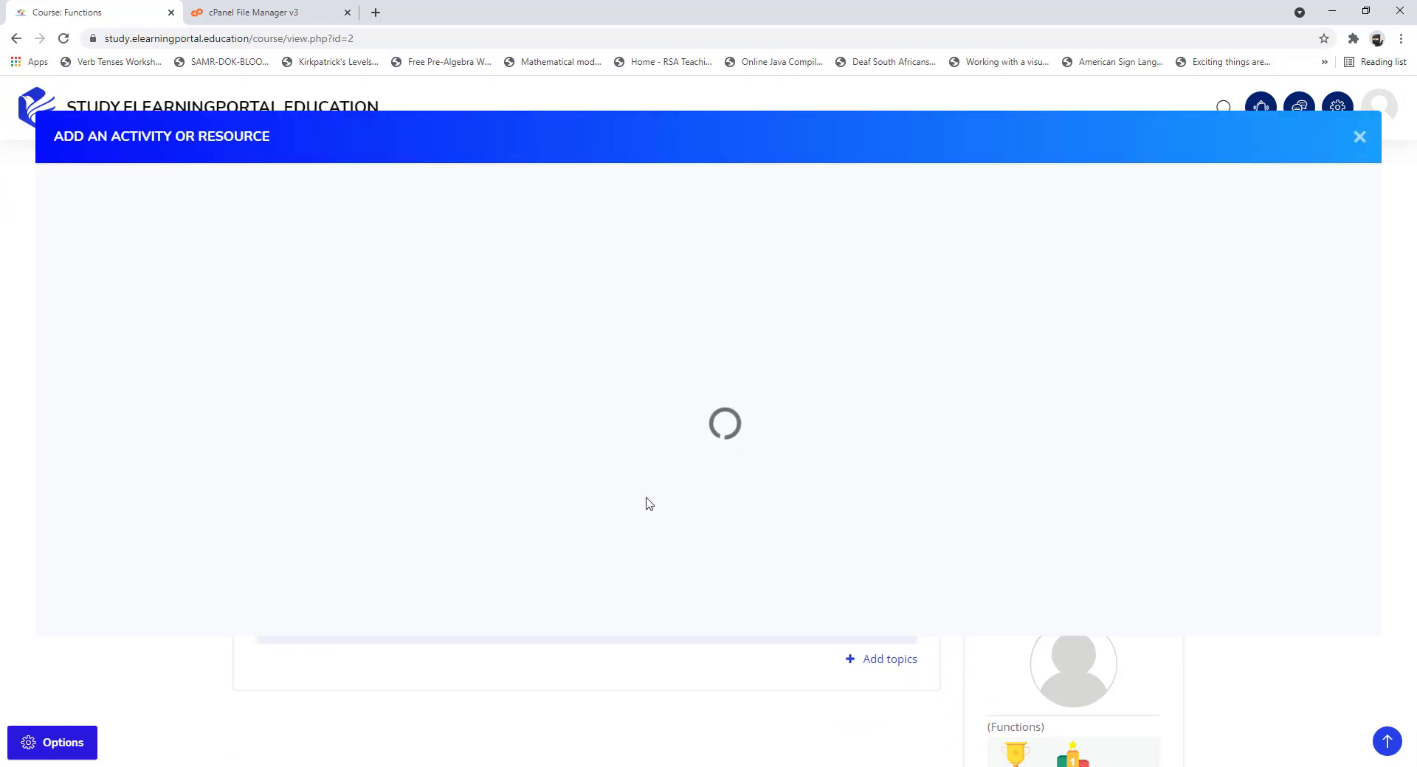
click(814, 412)
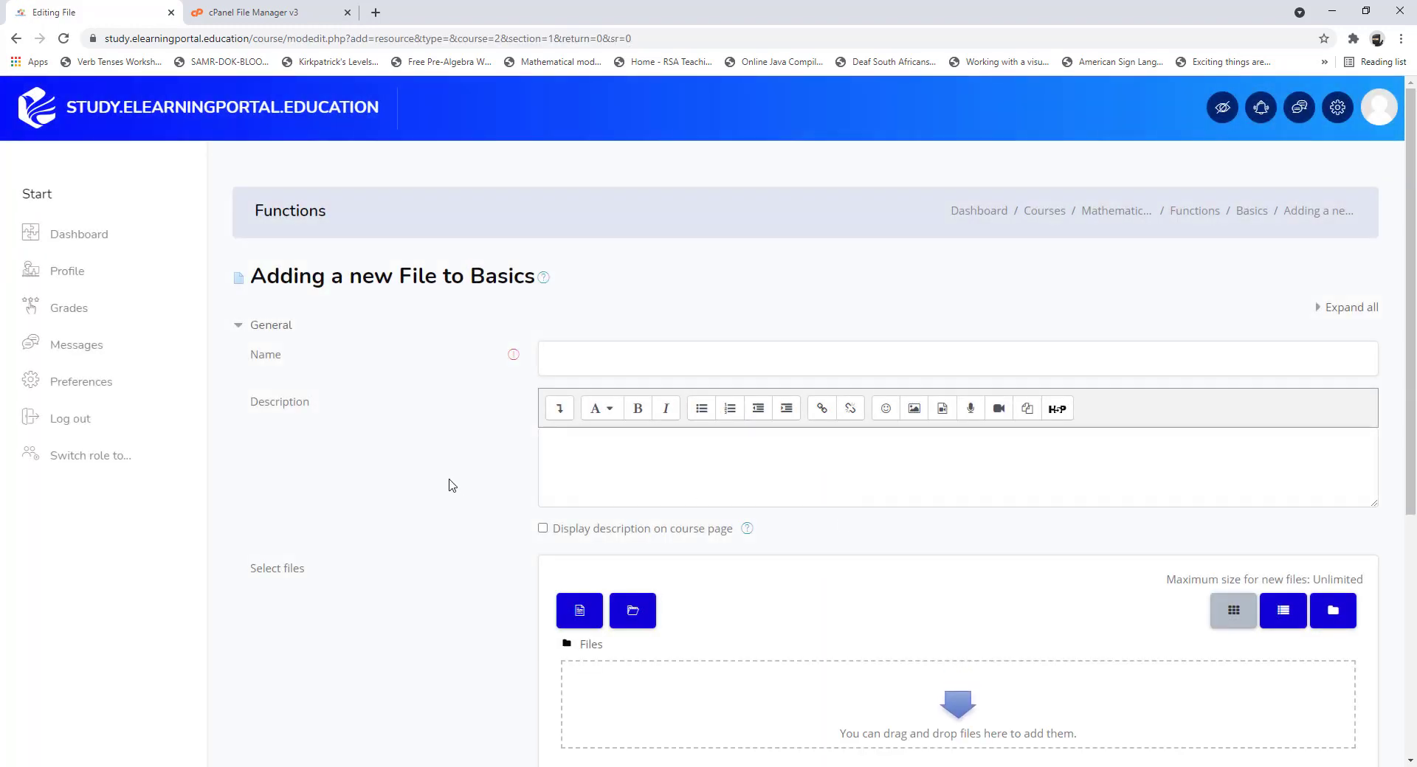
Step: Check the Functions repository in the file picker and find it has no files
scroll(453, 487, down, 3)
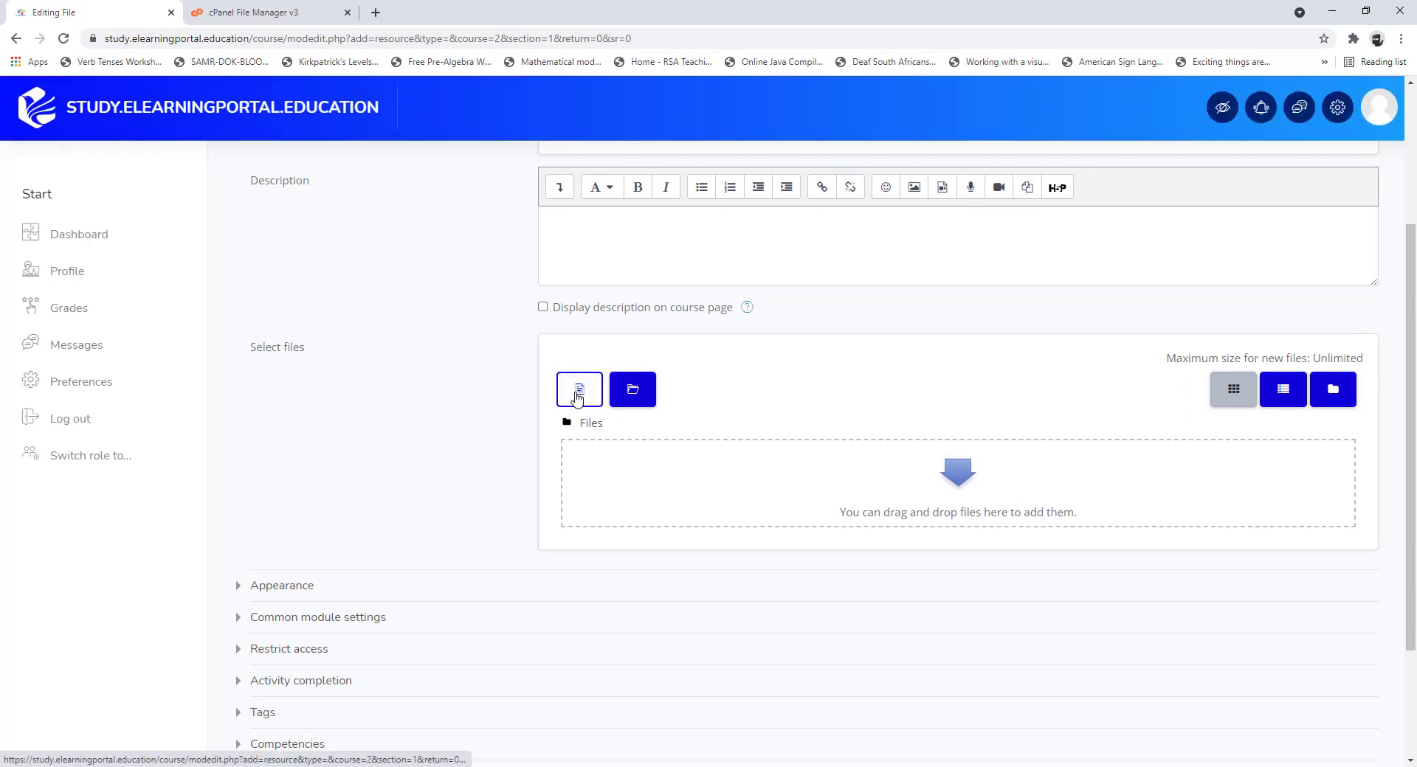
click(577, 393)
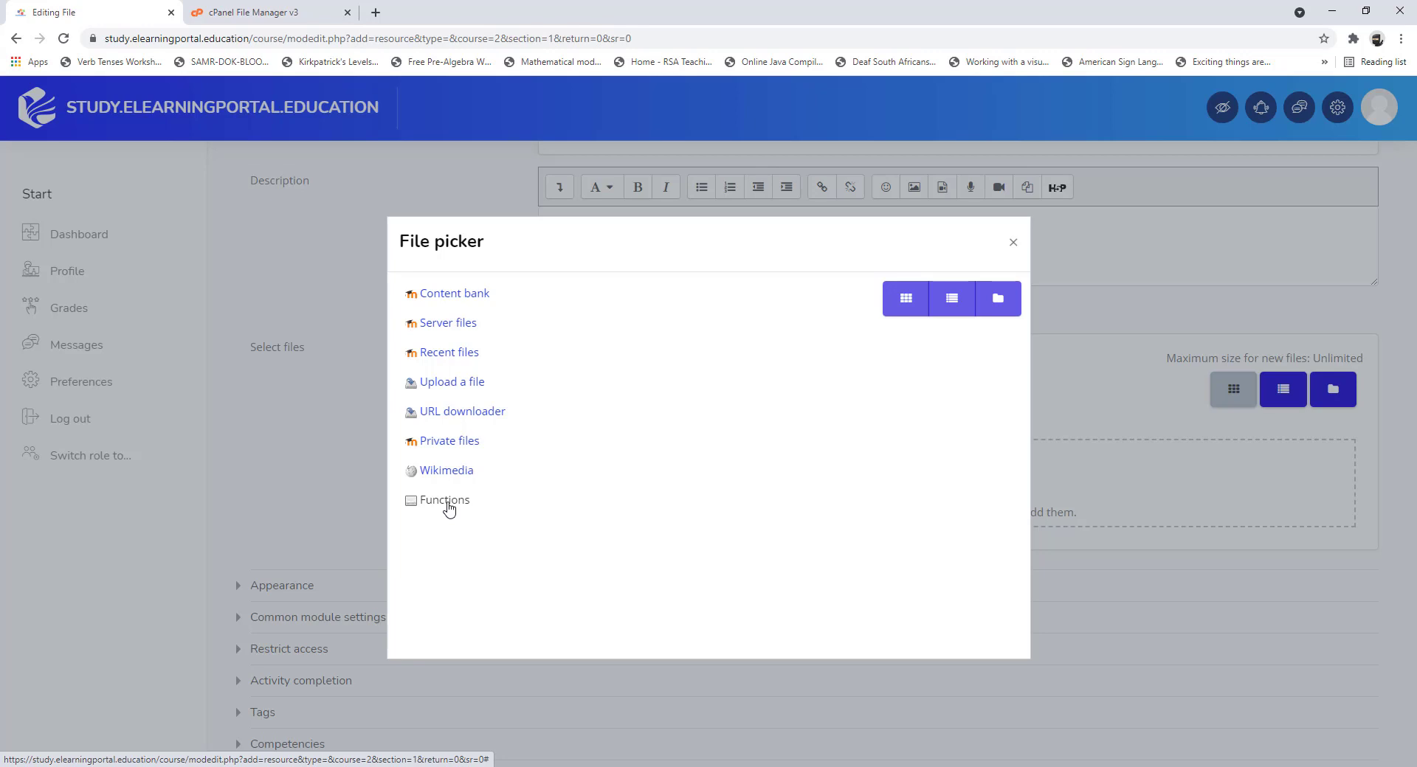
click(447, 502)
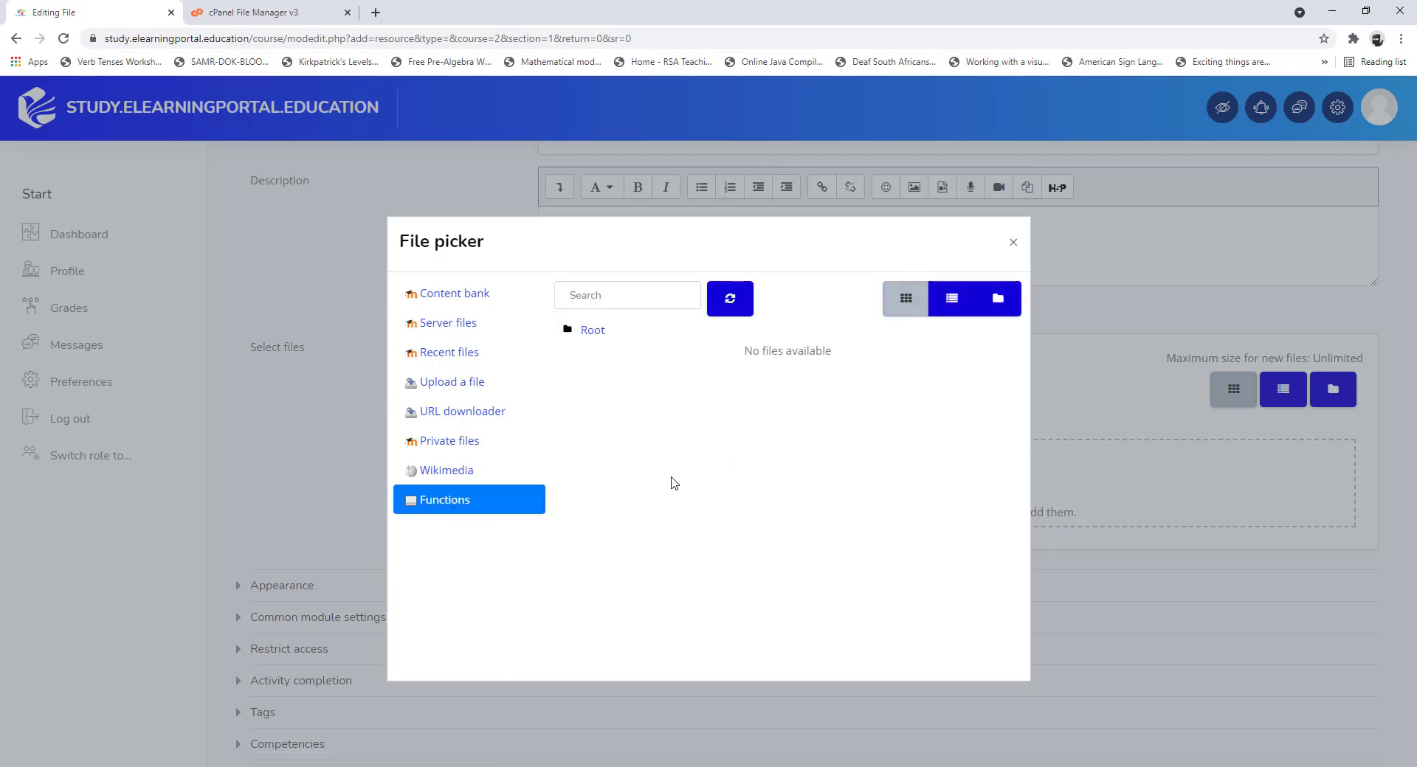
click(1013, 242)
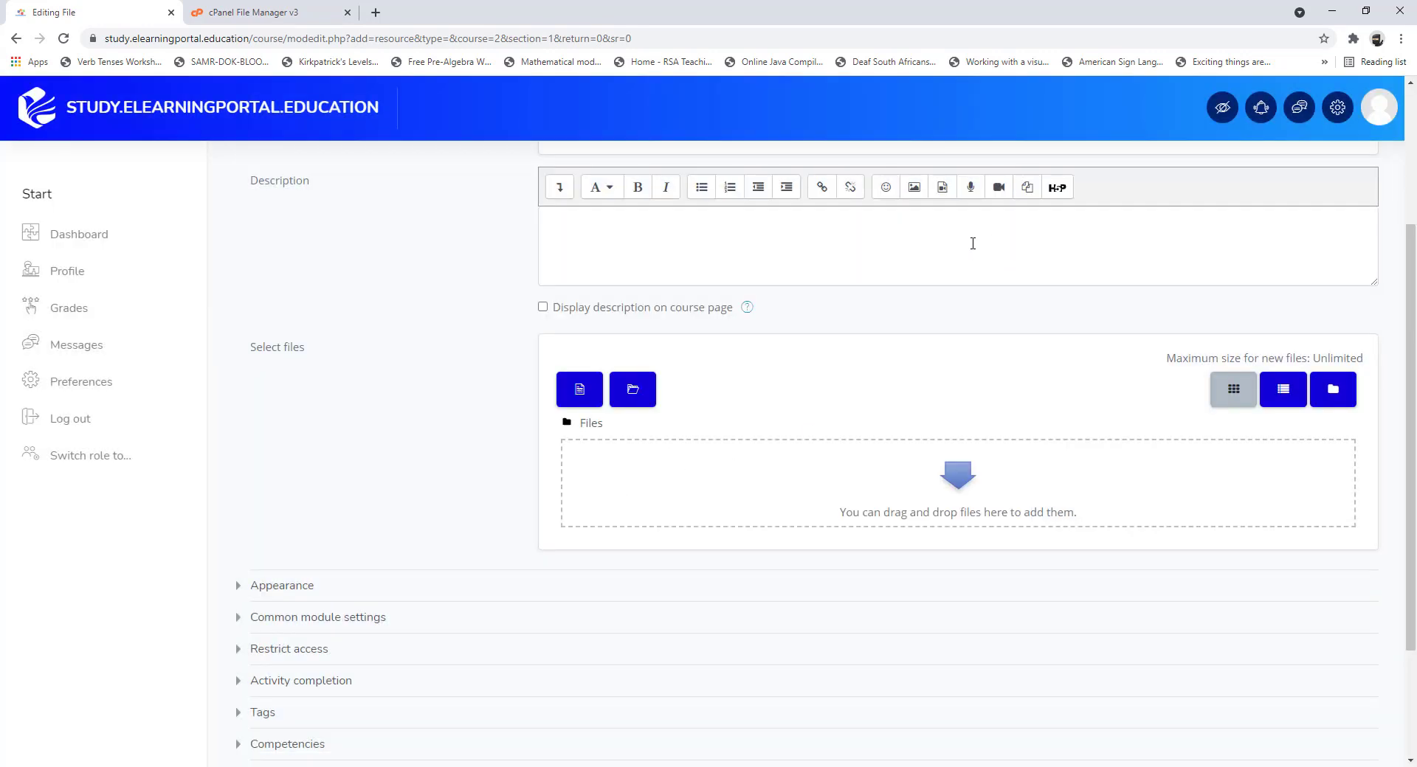
click(279, 13)
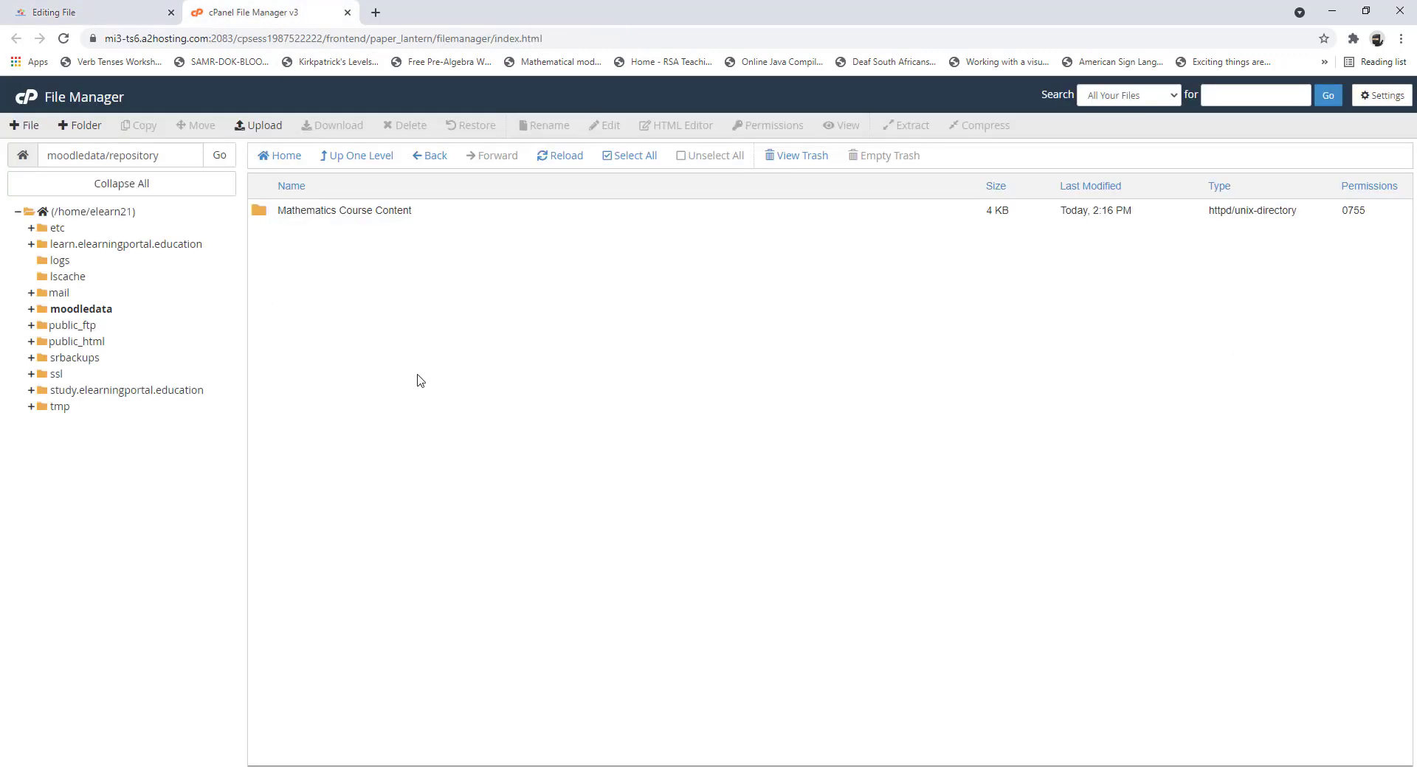
Step: Open the empty Mathematics Course Content folder in cPanel and launch File Explorer
double_click(262, 216)
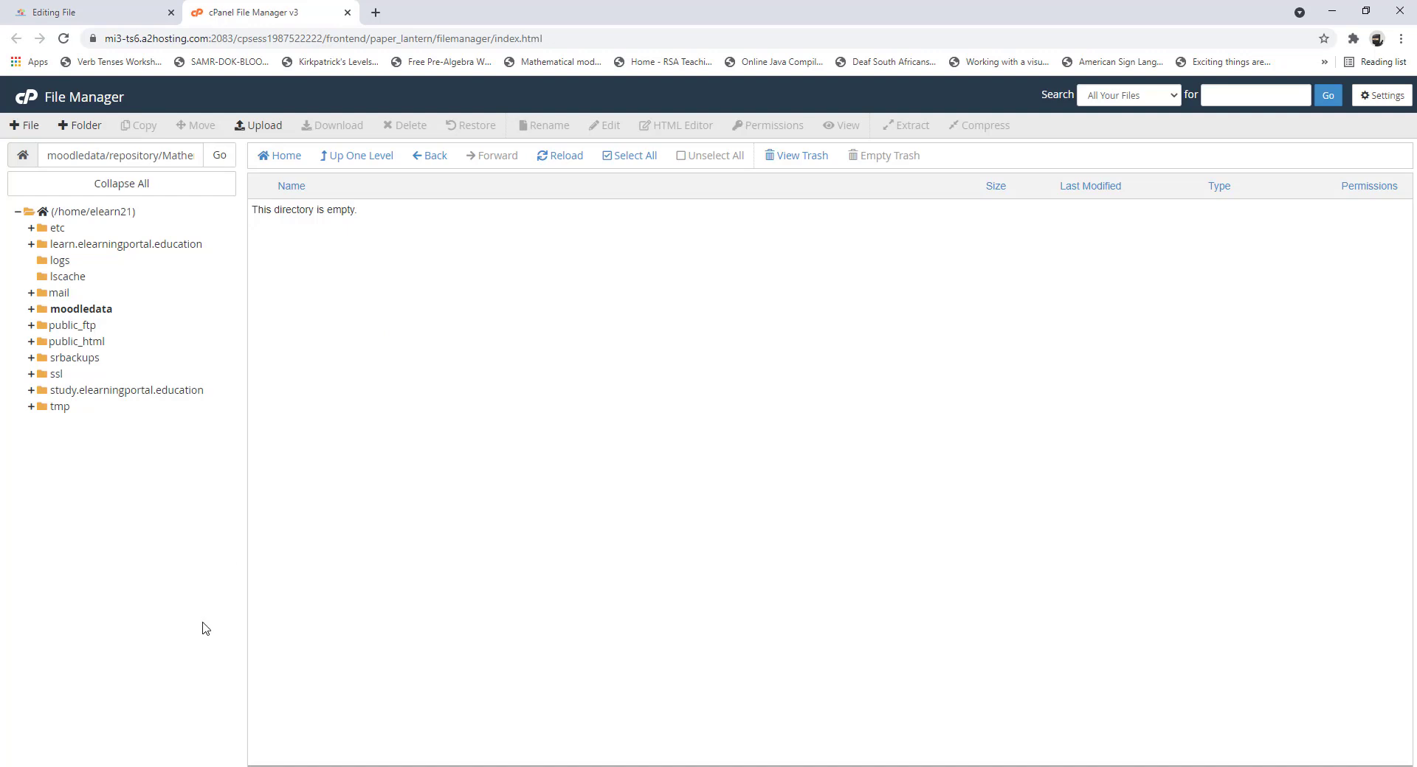
key(super+e)
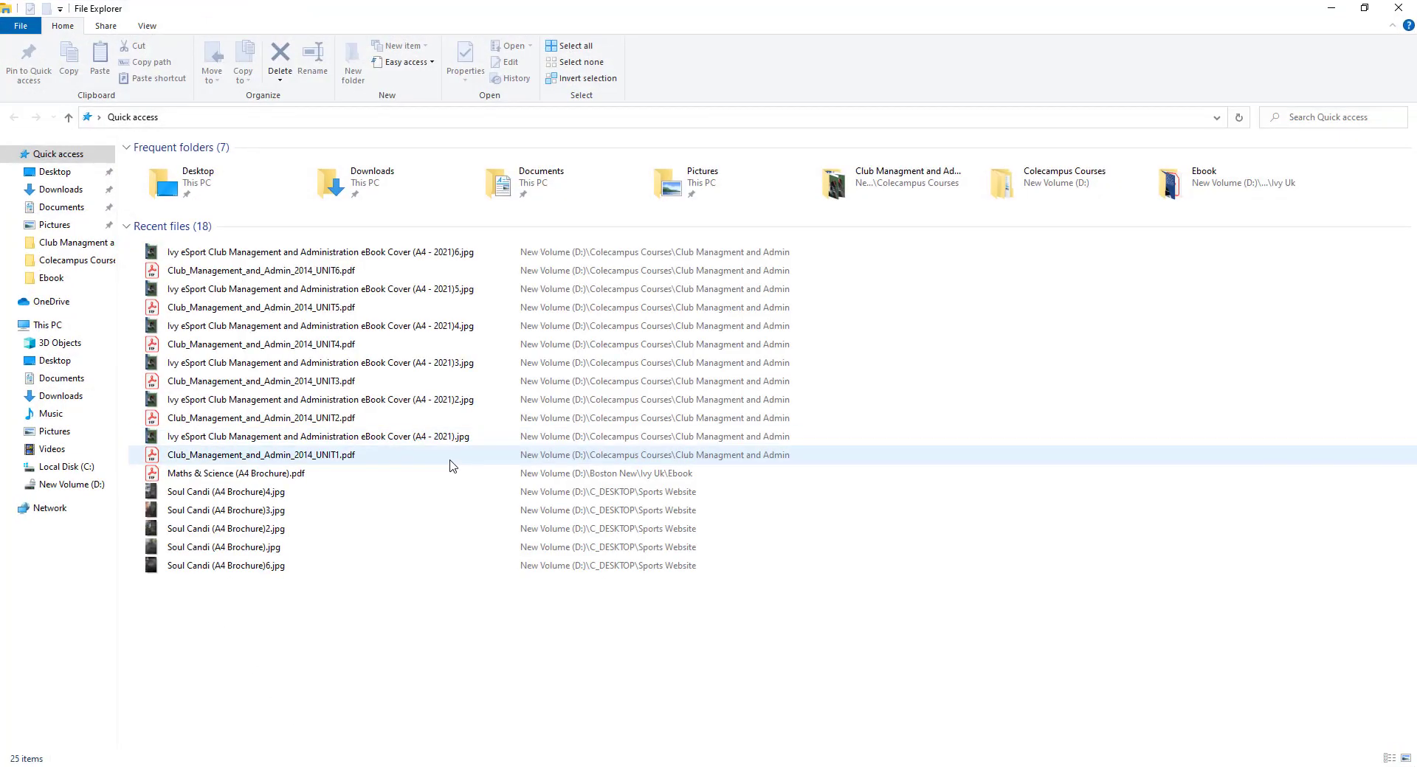
Step: Upload Learner courses_1600x400px.jpg from Pictures into the Mathematics Course Content folder
key(alt+Tab)
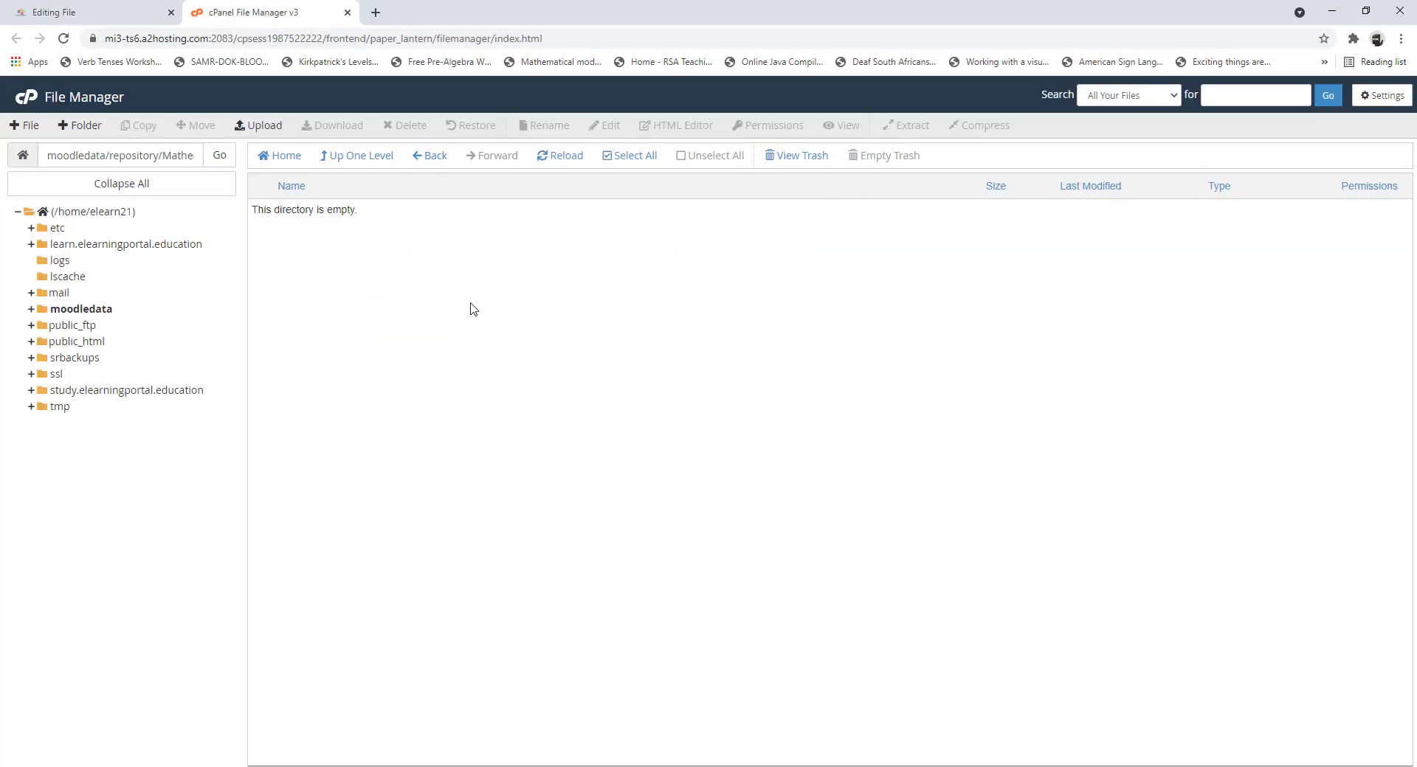
click(260, 126)
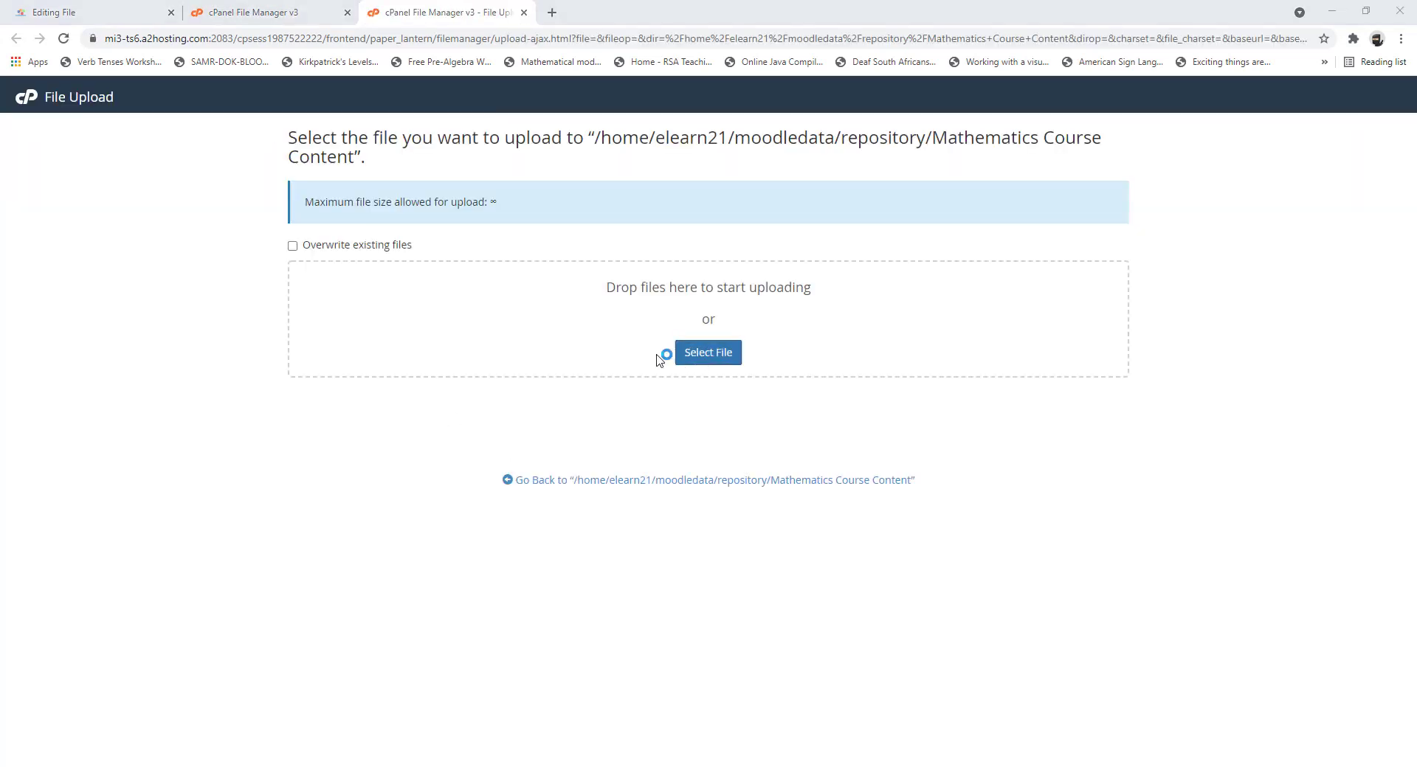
click(705, 353)
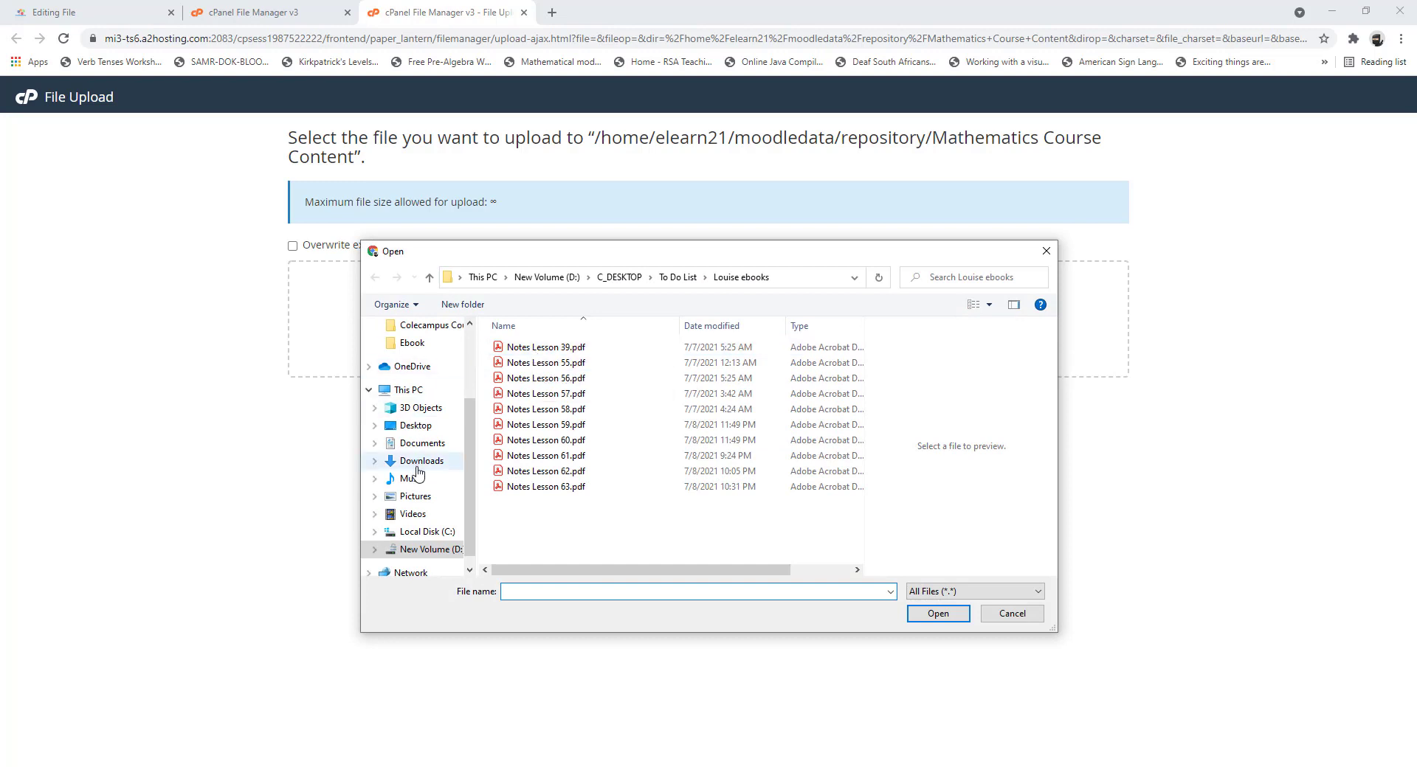
click(413, 496)
click(786, 480)
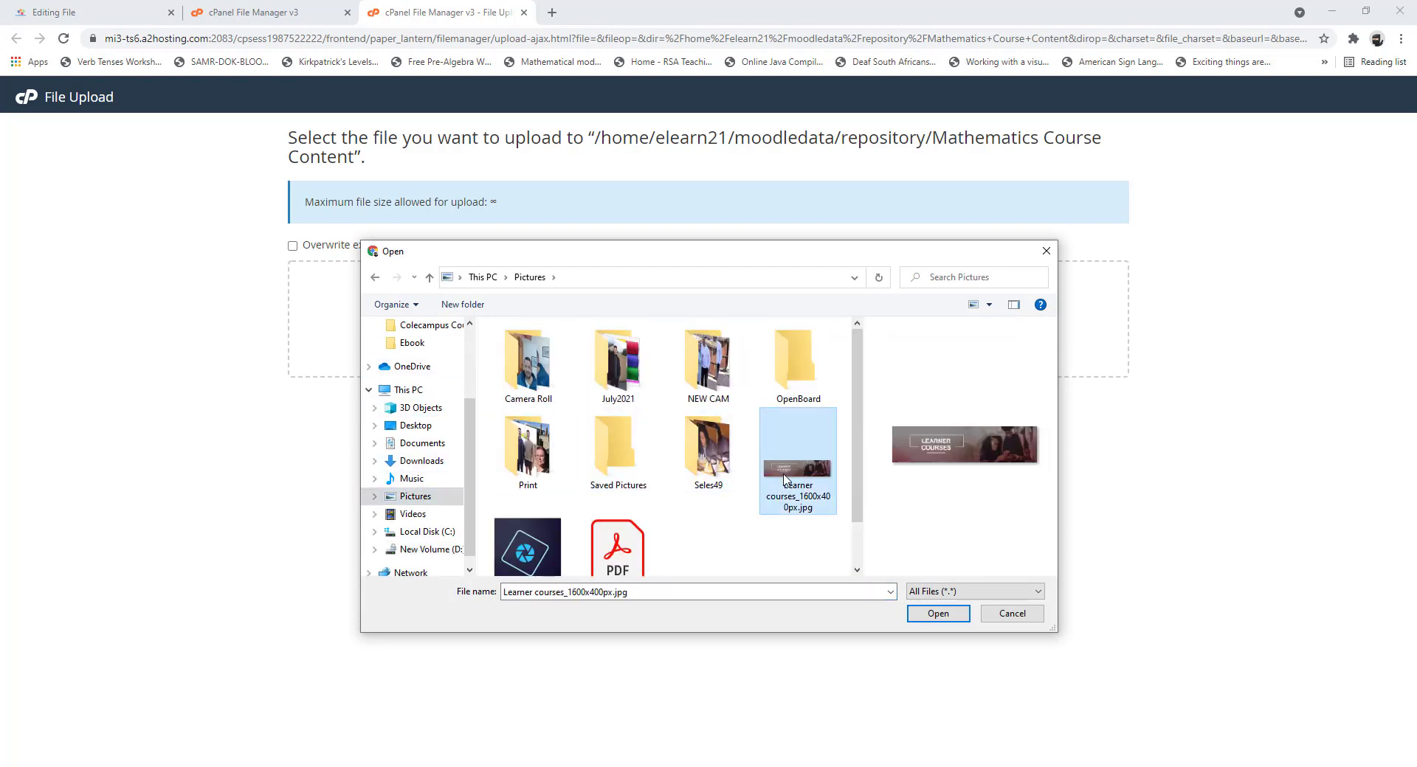
click(938, 614)
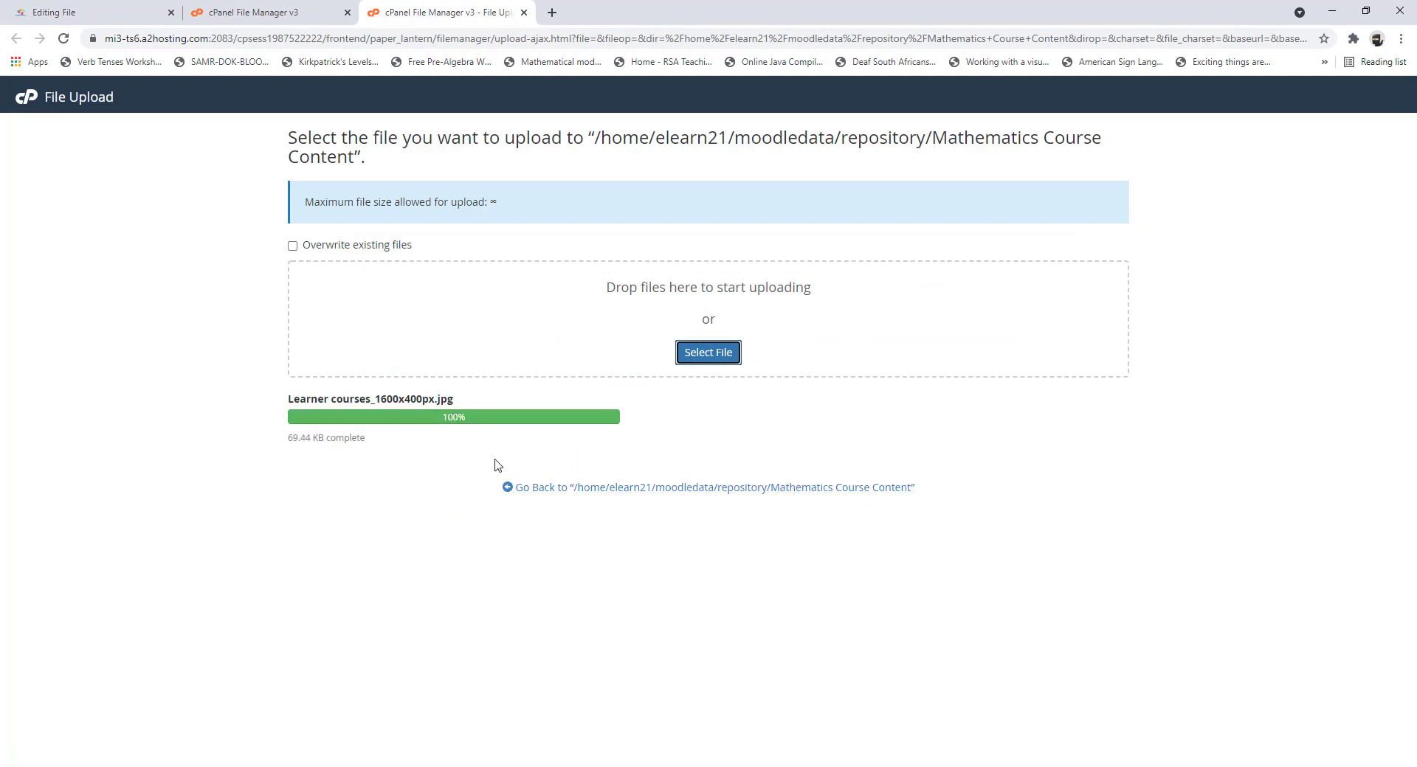
click(115, 20)
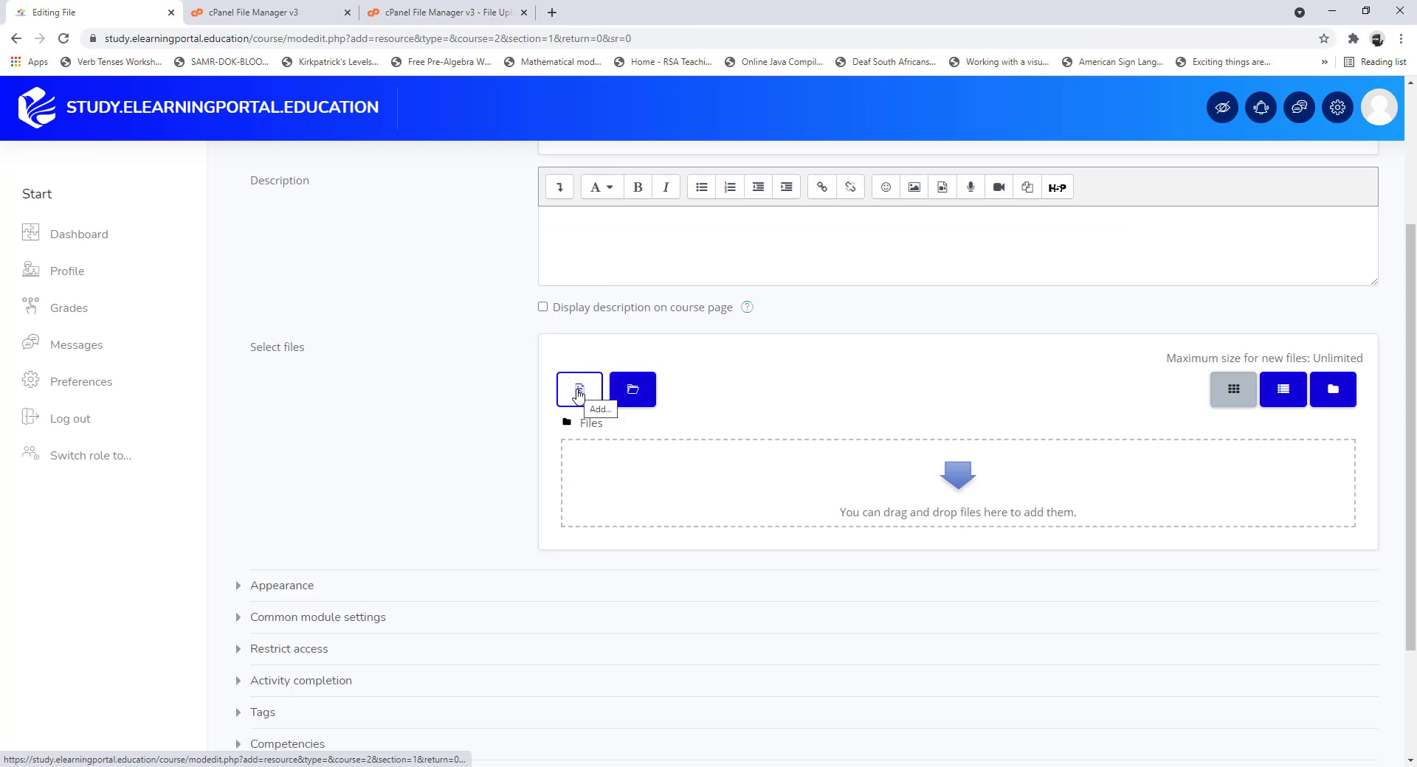
Step: Attach Learner courses_1600x400px.jpg from the Functions repository to the File resource
click(579, 396)
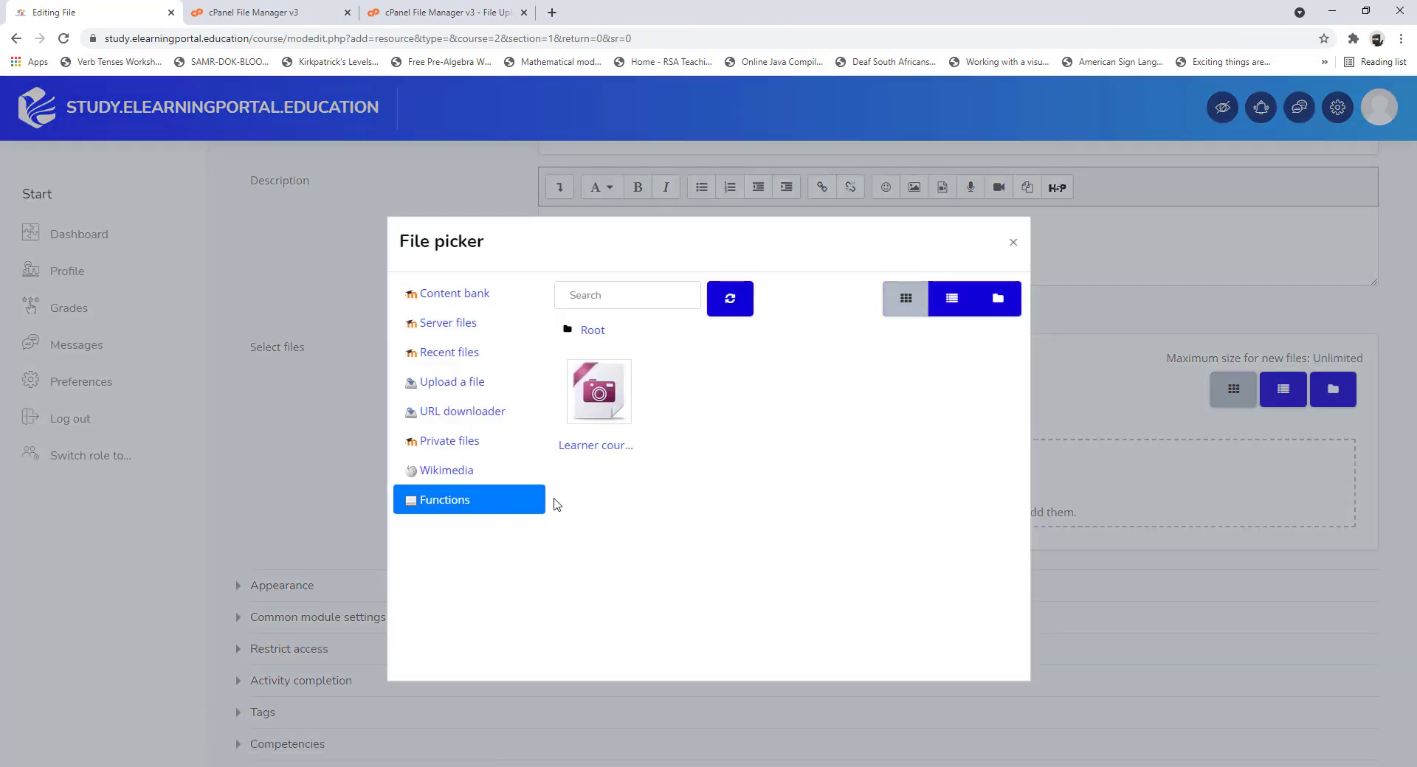
click(612, 406)
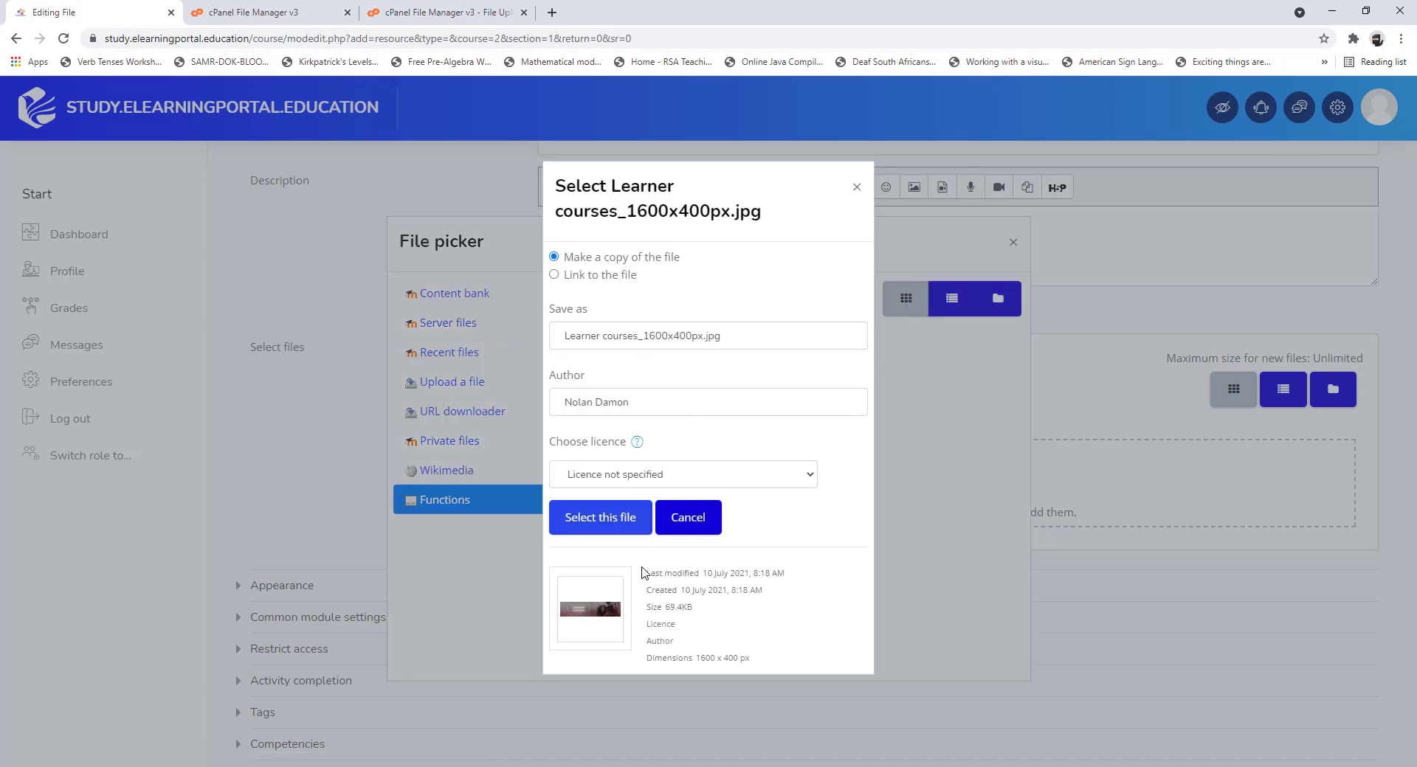
click(602, 522)
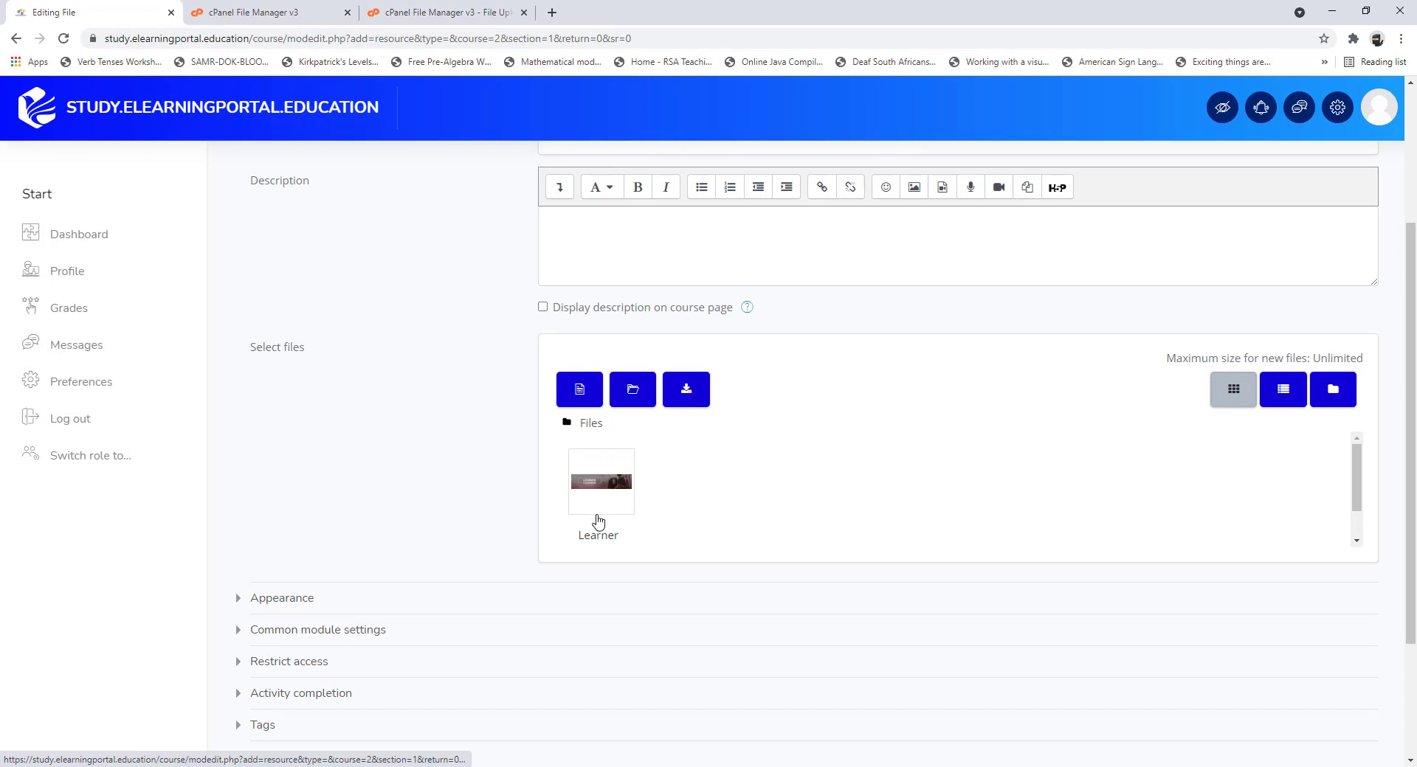
scroll(443, 462, down, 3)
scroll(767, 550, up, 5)
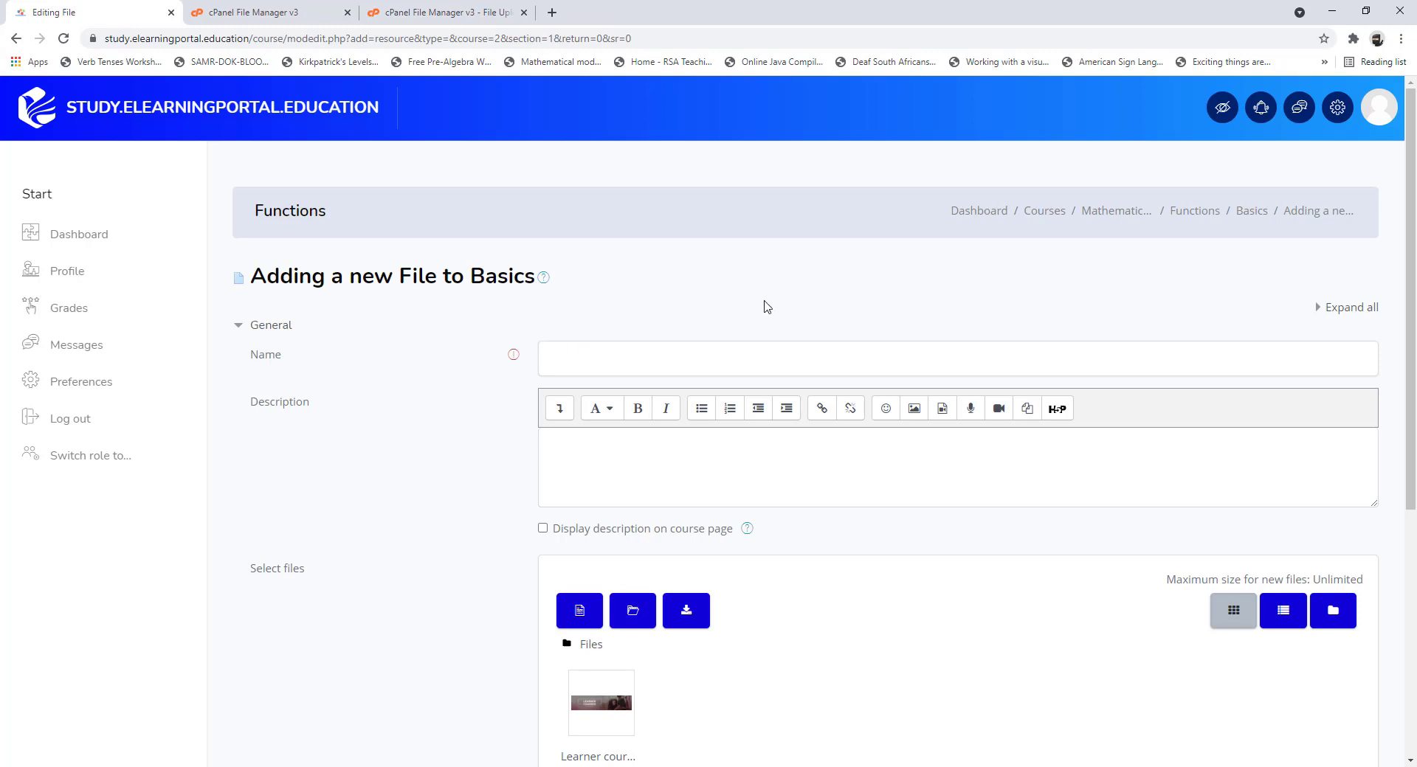
Step: Create a Functions subfolder in Mathematics Course Content and move the Learner courses image into it
click(1279, 766)
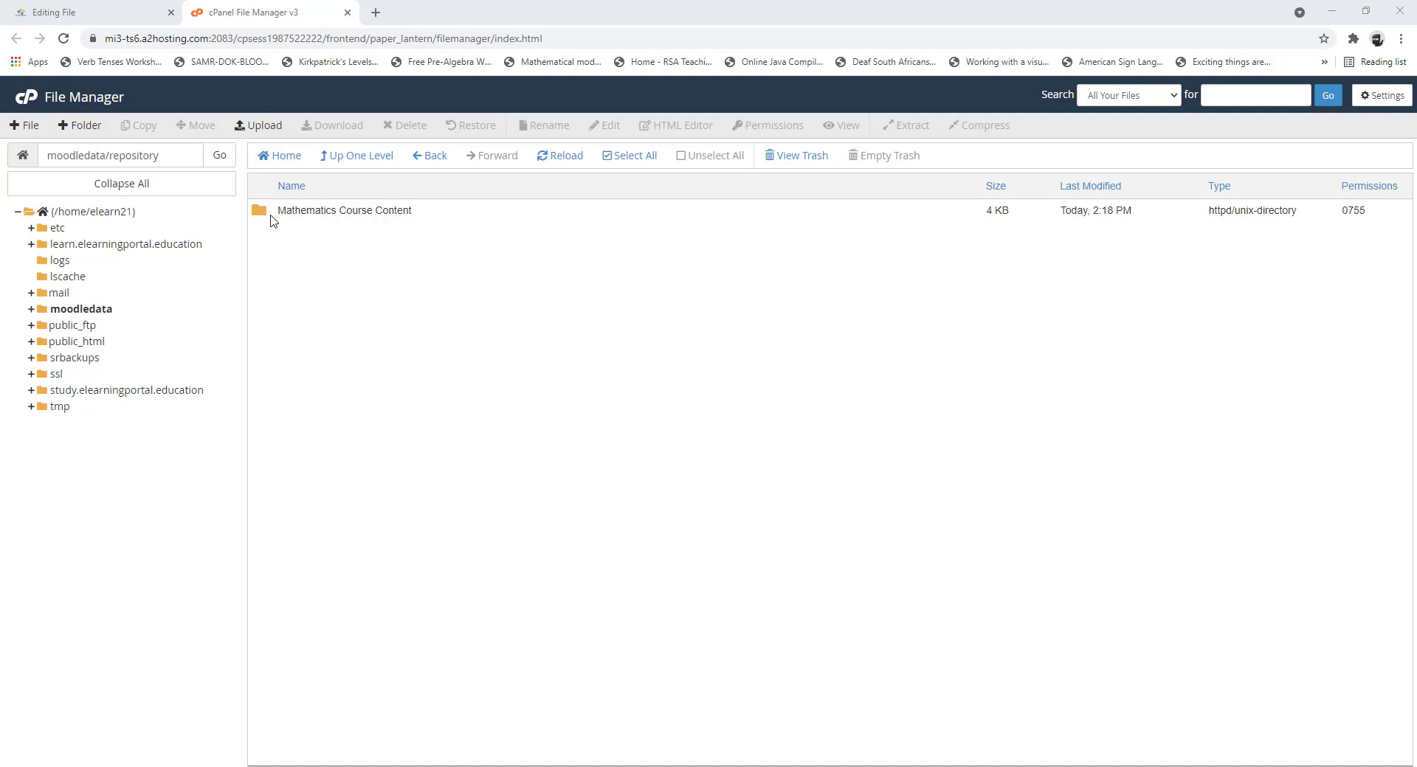
double_click(263, 214)
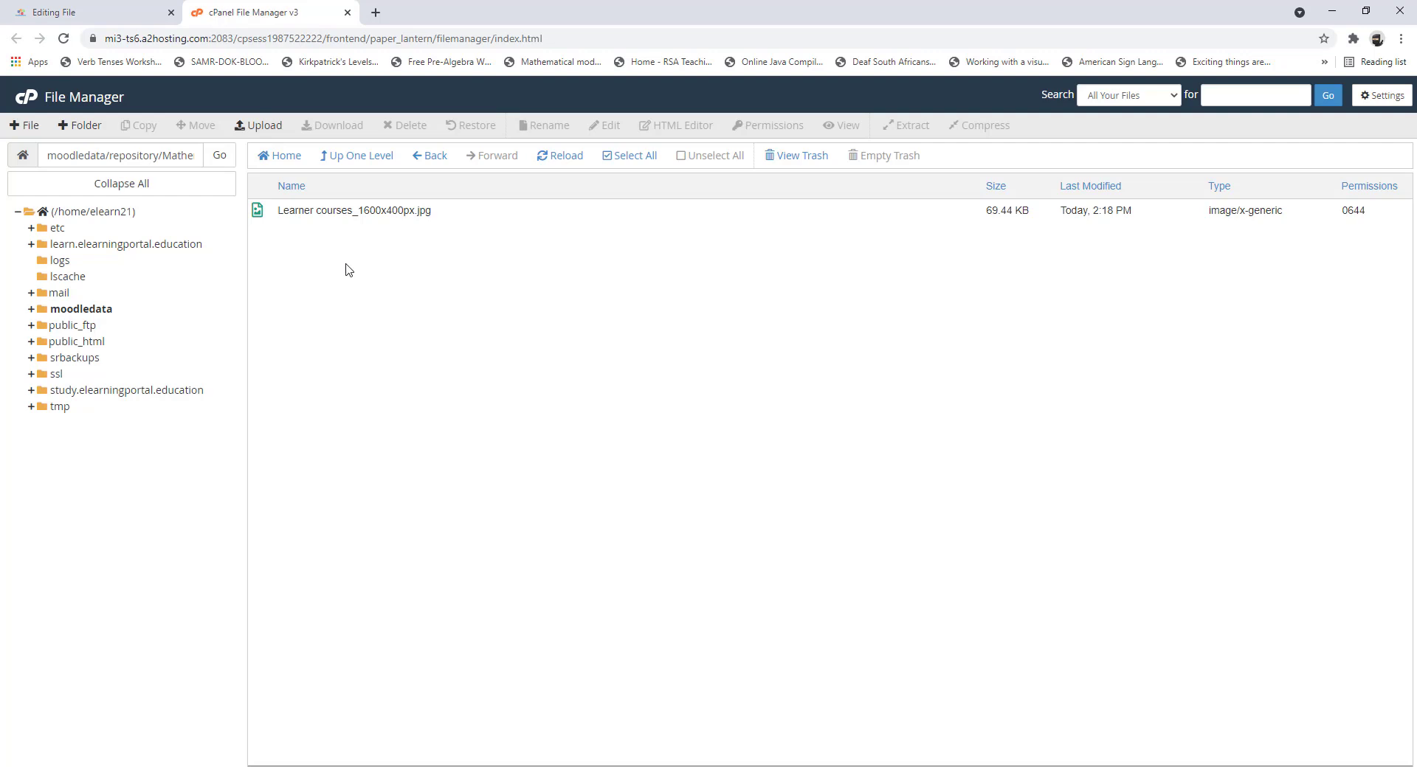
click(74, 127)
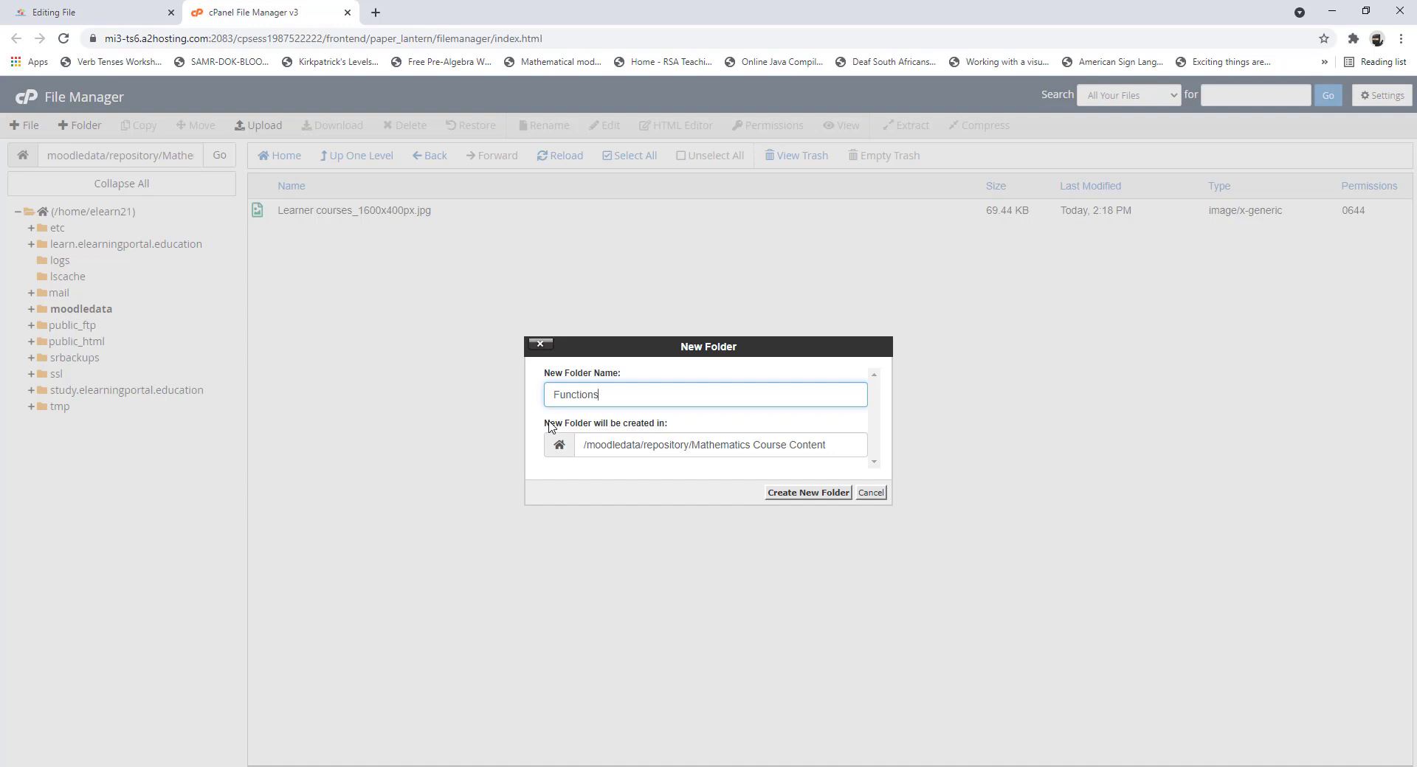
click(818, 494)
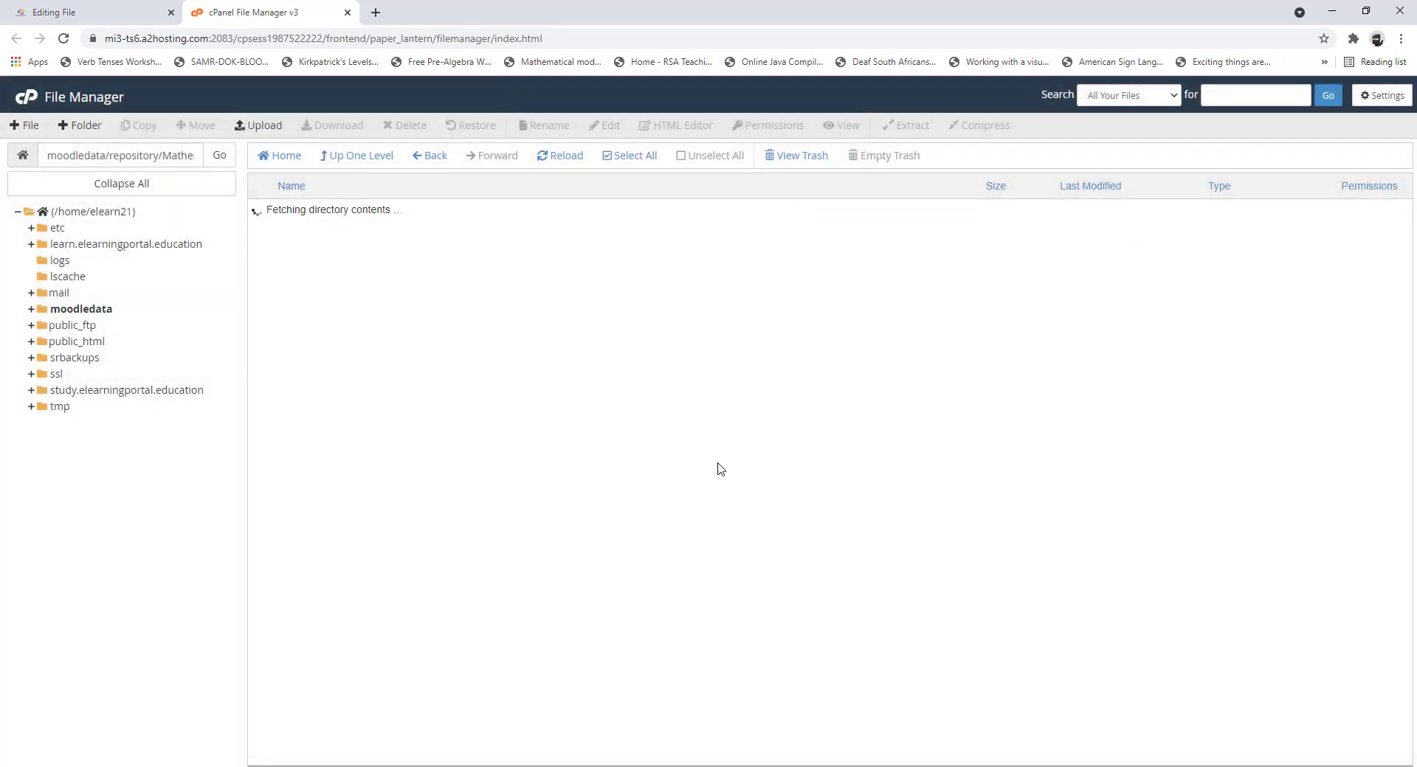
click(260, 236)
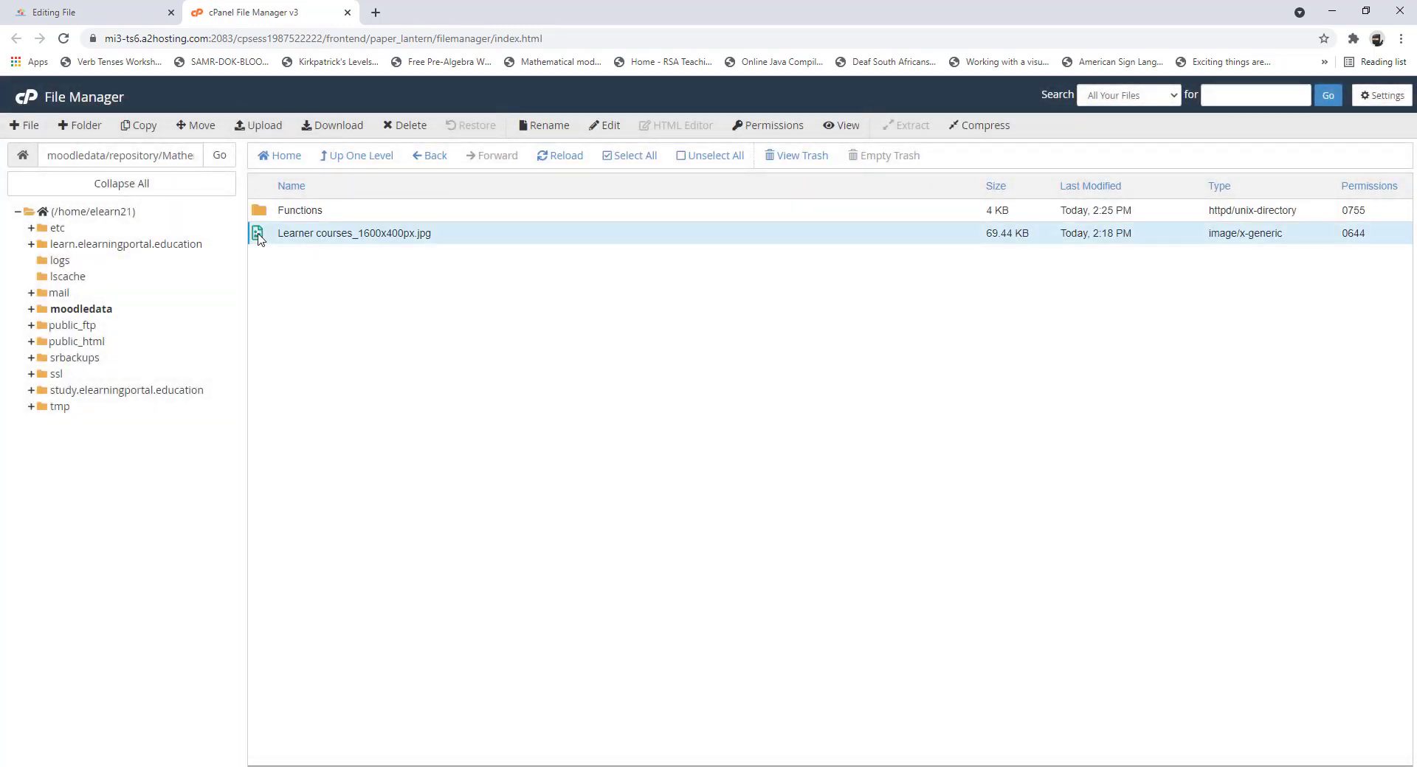
drag(260, 240, 267, 212)
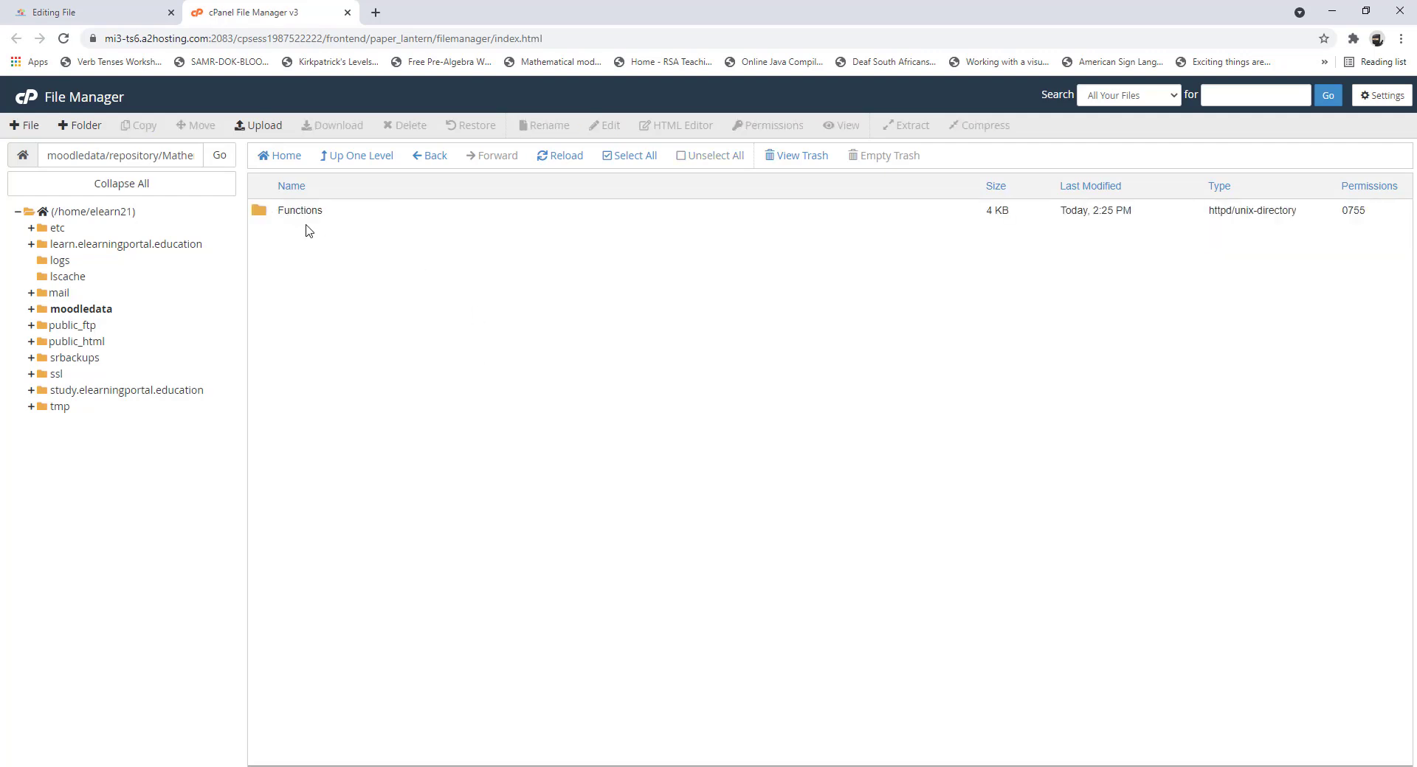
double_click(264, 213)
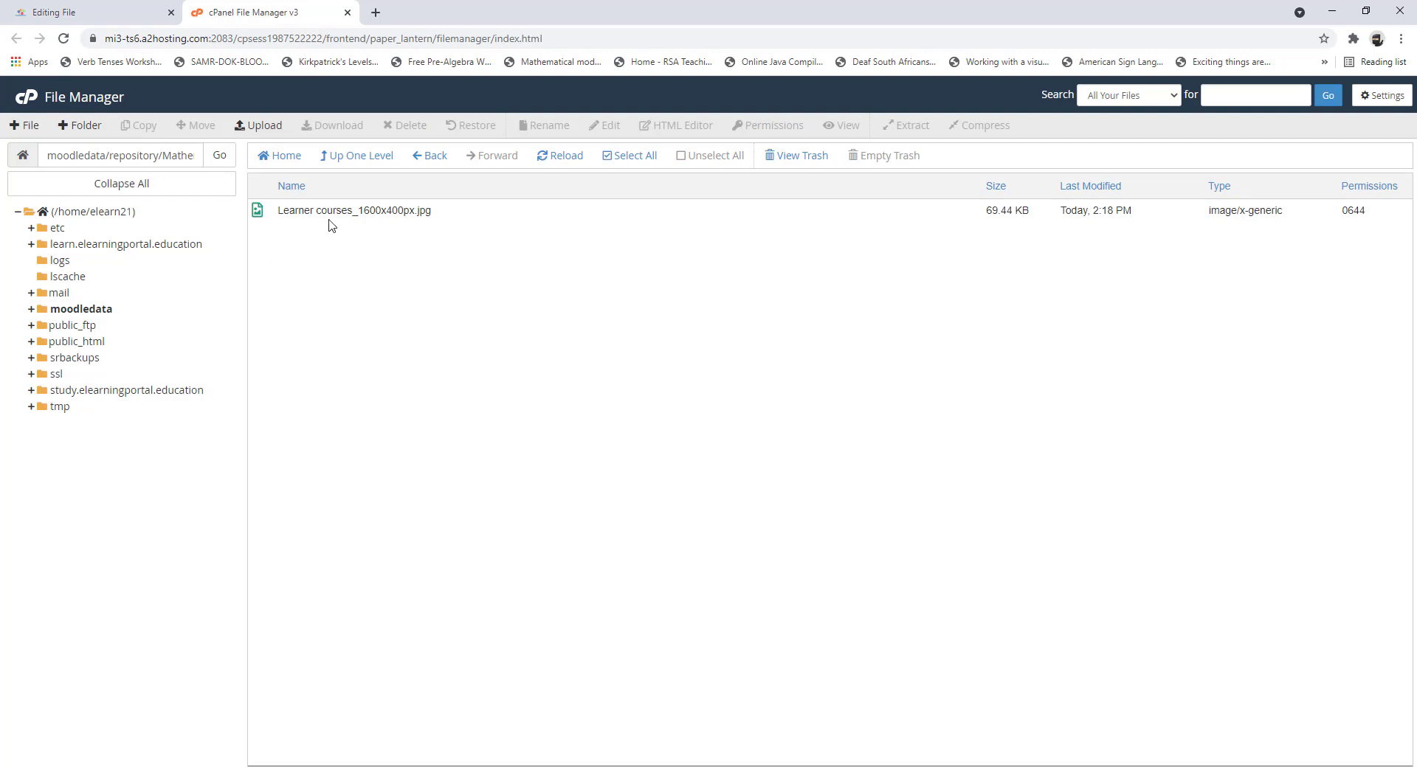
click(88, 12)
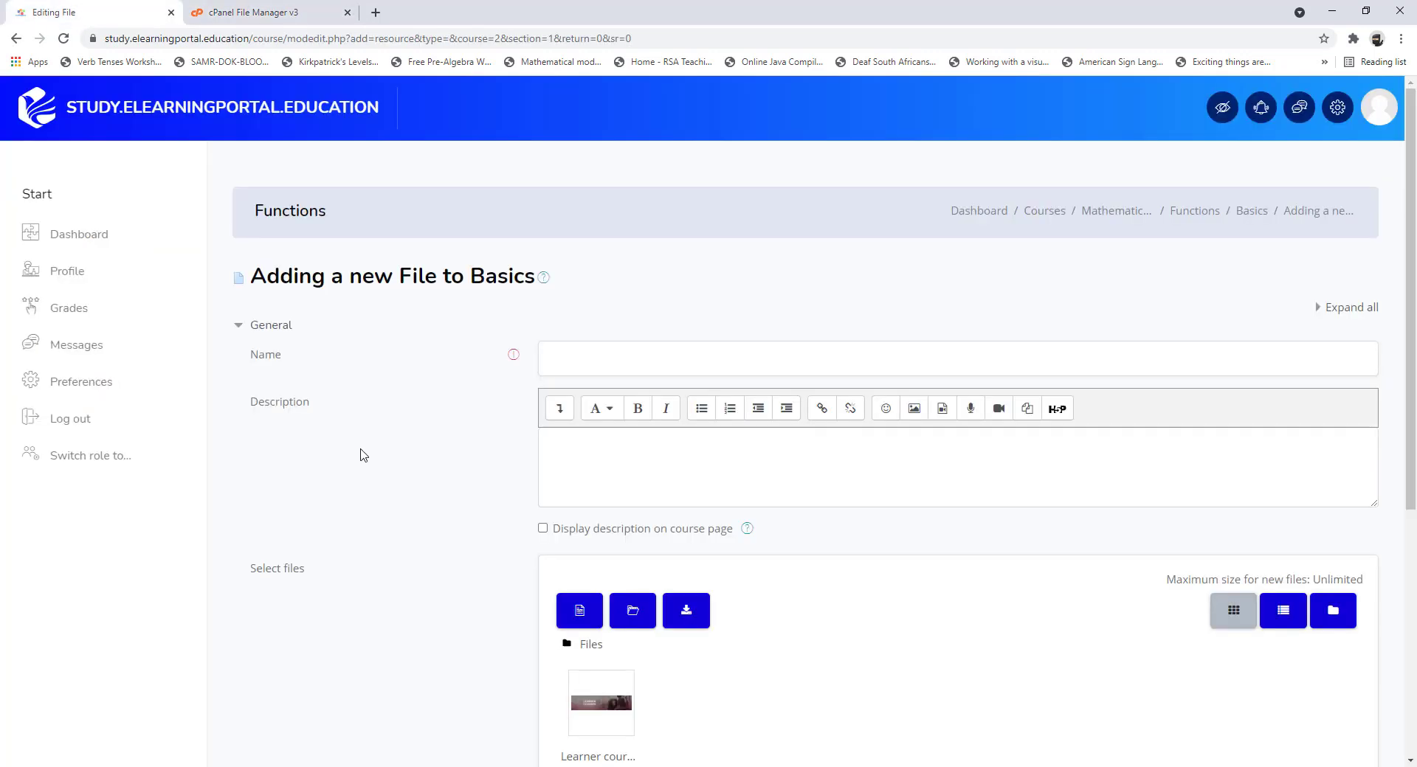
Step: Reload the form and attach the Learner courses image from the repository's Functions subfolder
click(63, 38)
click(778, 126)
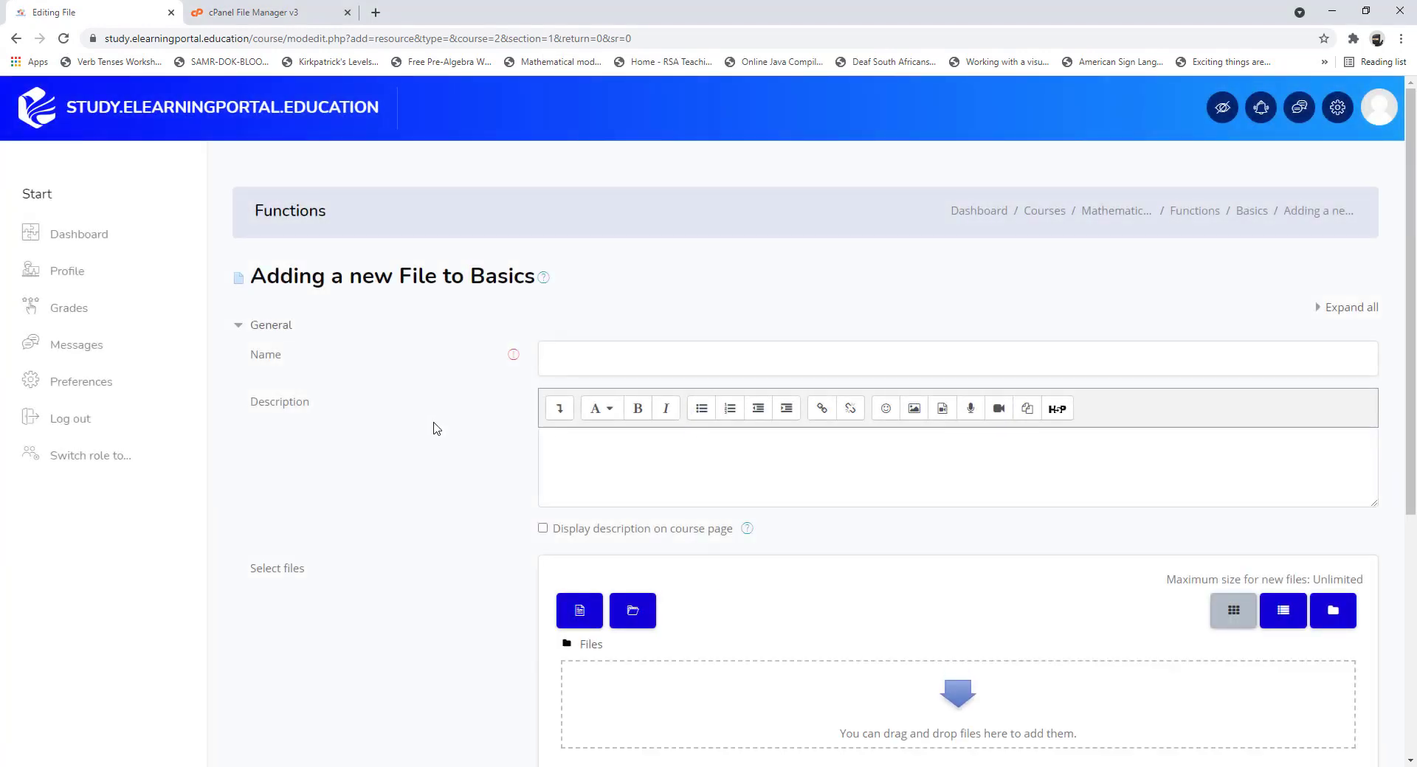
click(576, 618)
click(440, 503)
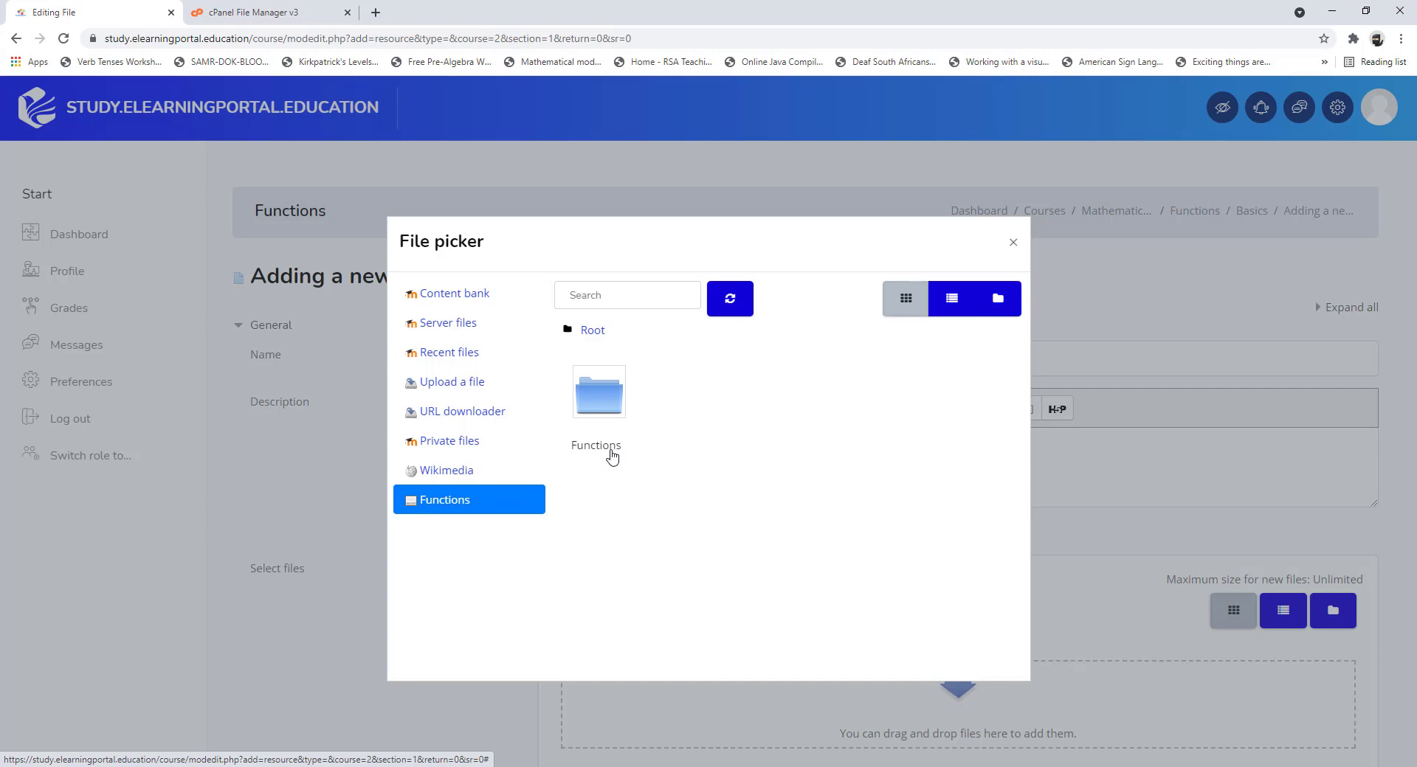
click(604, 408)
click(609, 387)
click(624, 524)
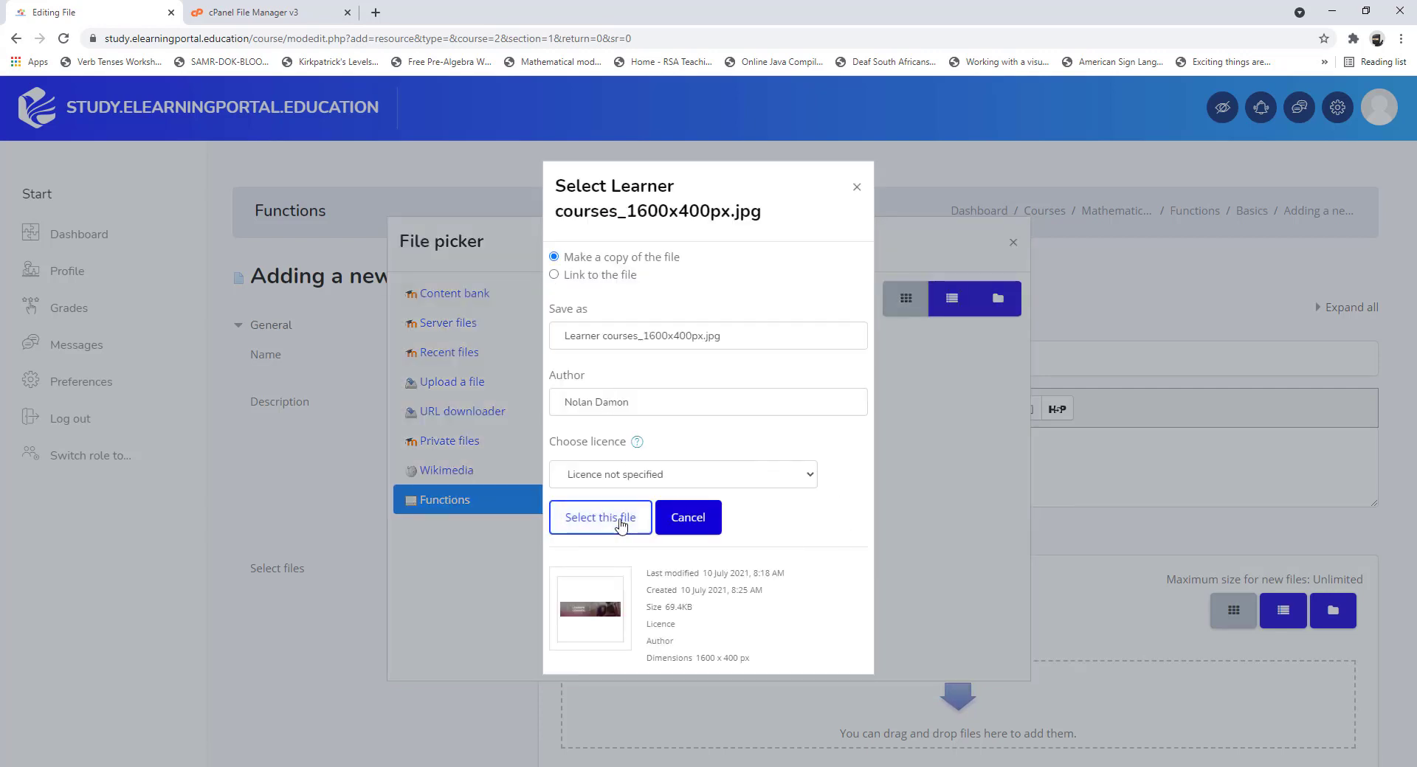
scroll(768, 635, down, 2)
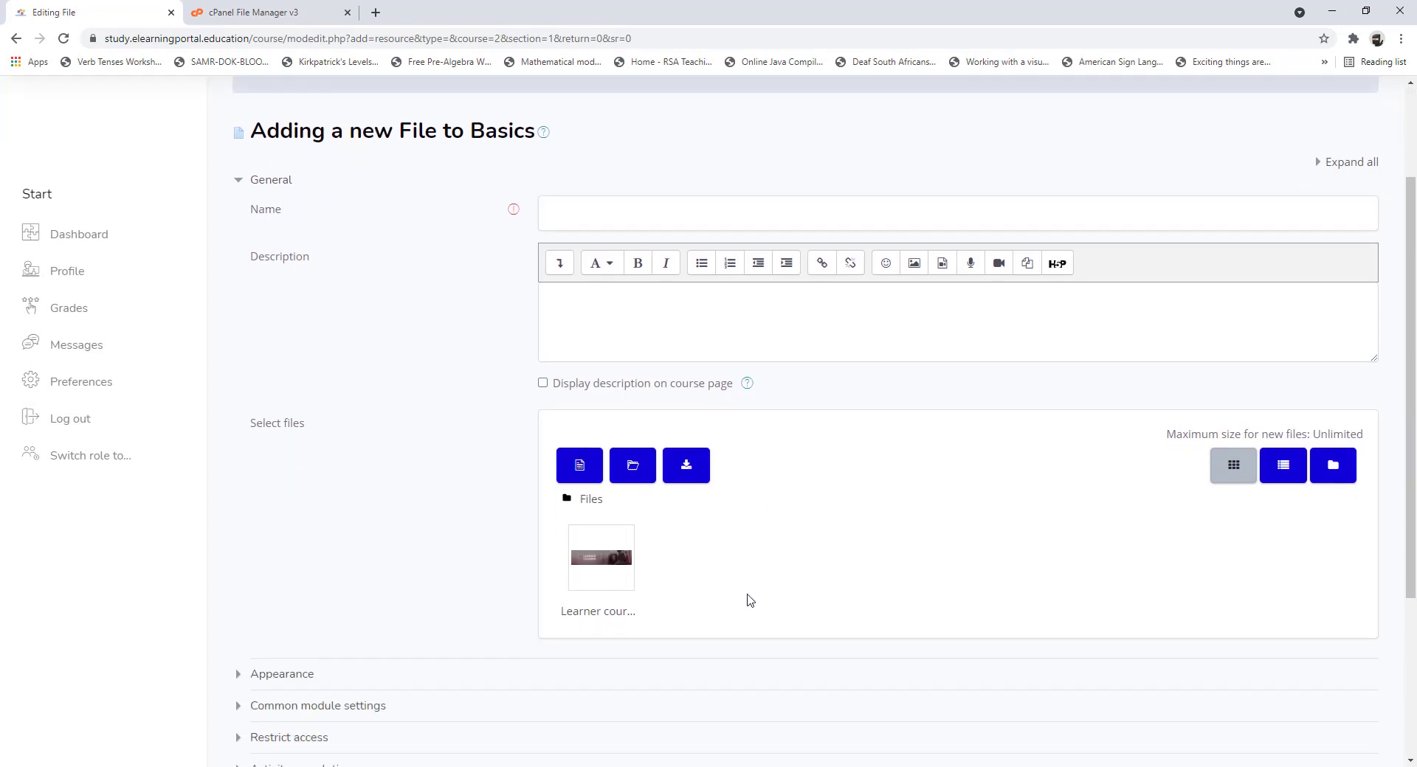
click(270, 12)
Step: Navigate cPanel File Manager back up to the Mathematics Course Content folder
click(367, 157)
click(360, 157)
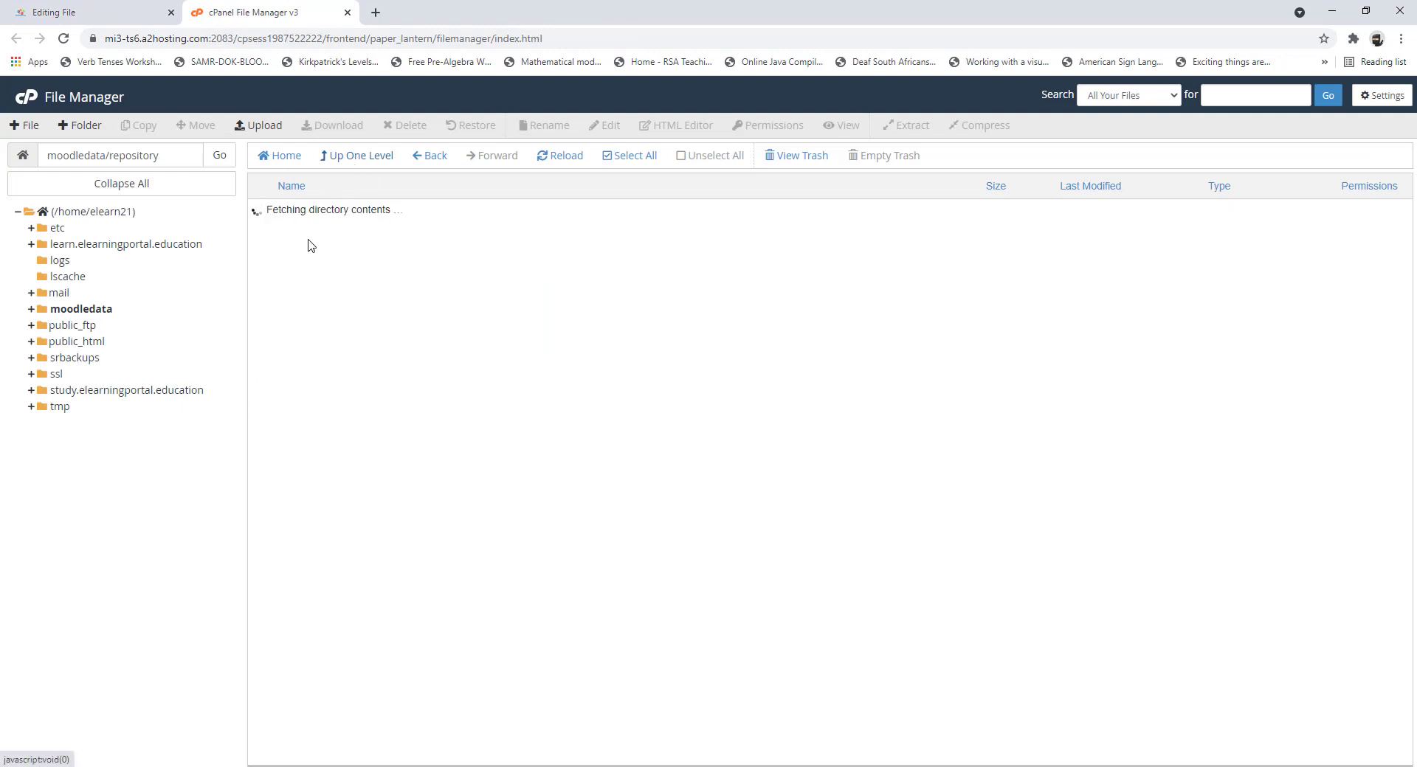
double_click(260, 214)
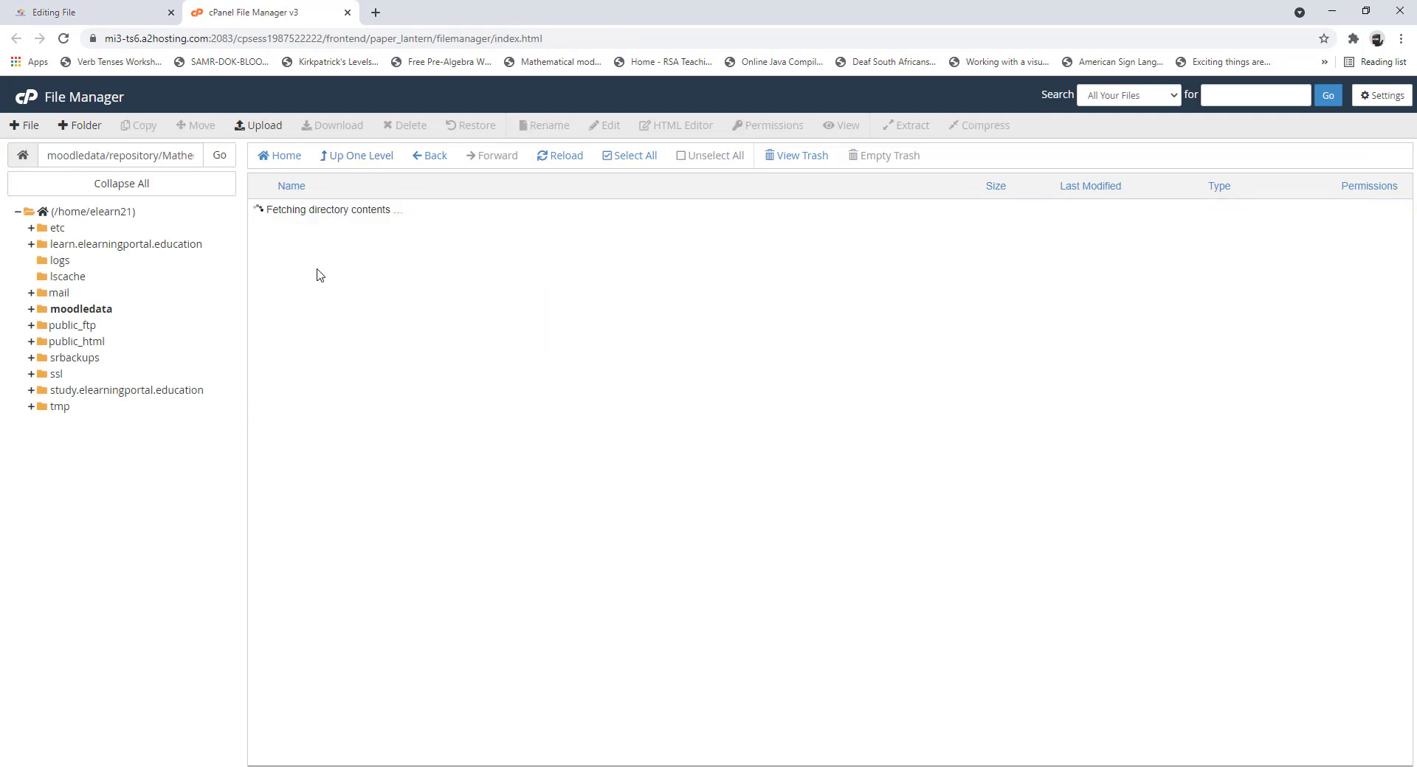
Step: Abandon the unsaved File form and review the course names on Site home
click(125, 15)
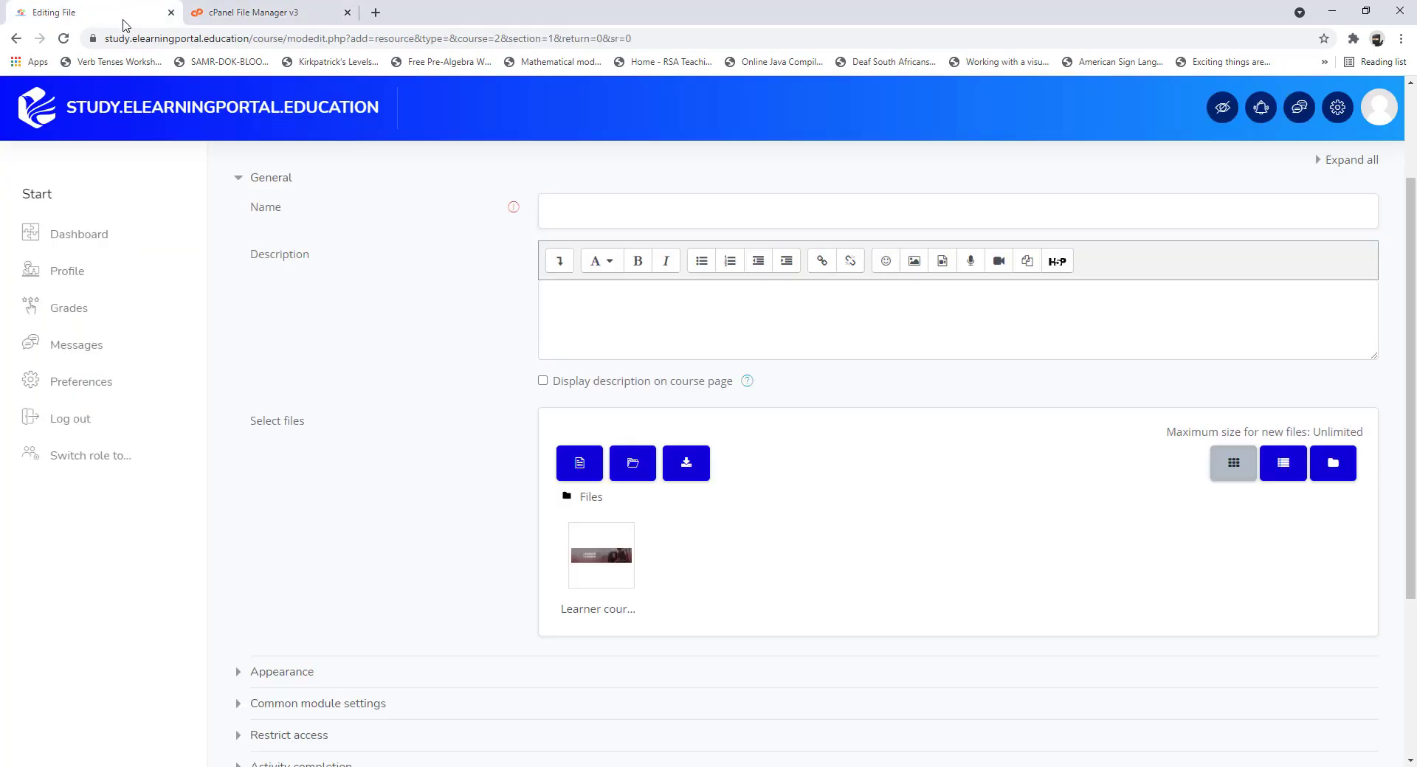
click(186, 138)
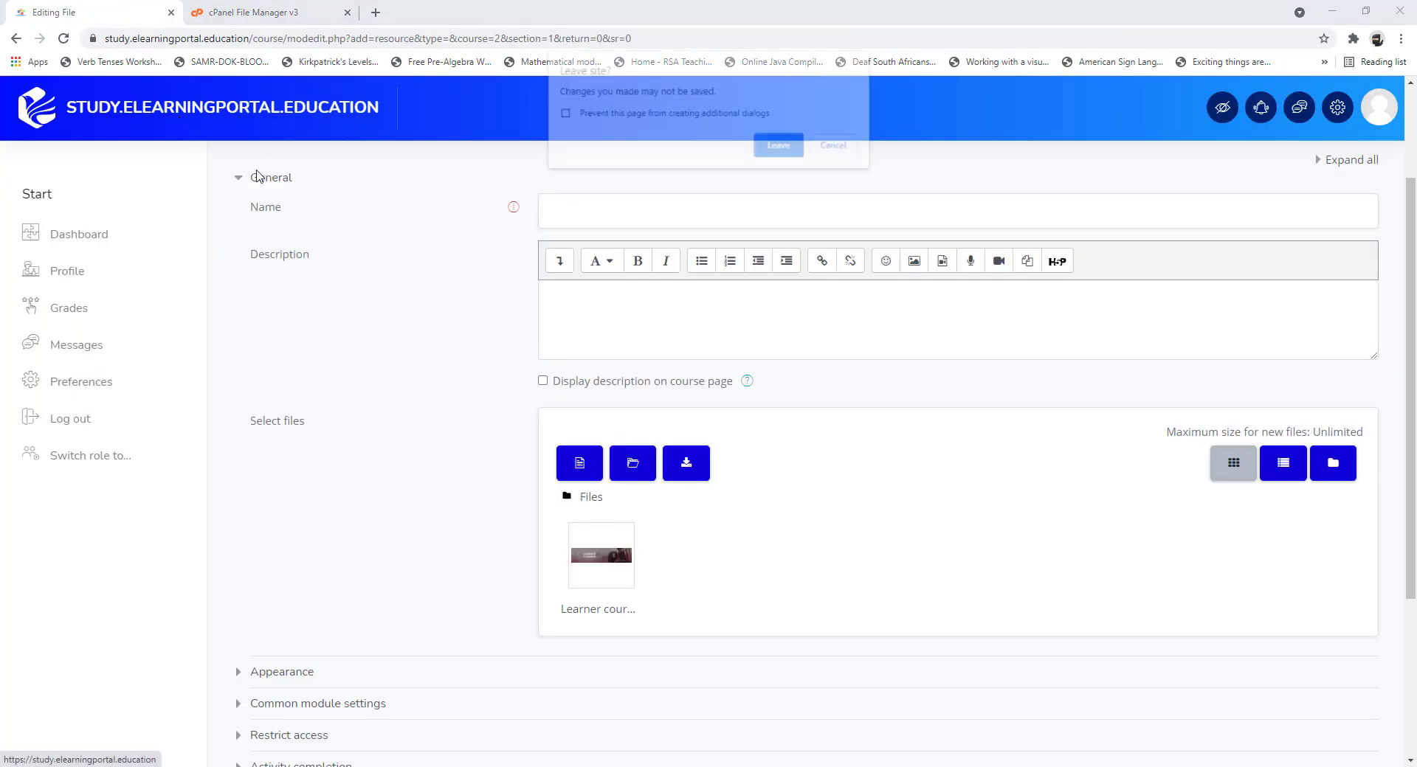
click(775, 147)
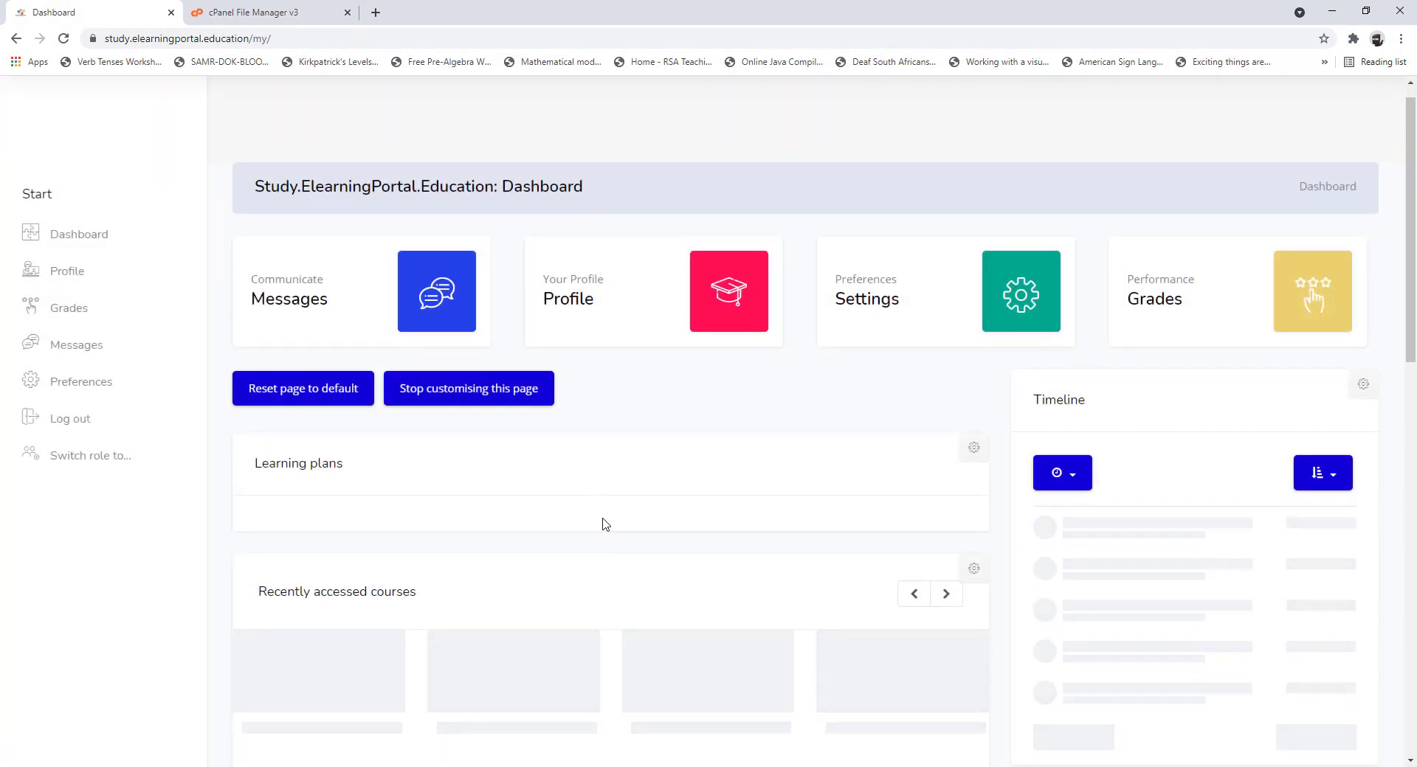
click(1337, 107)
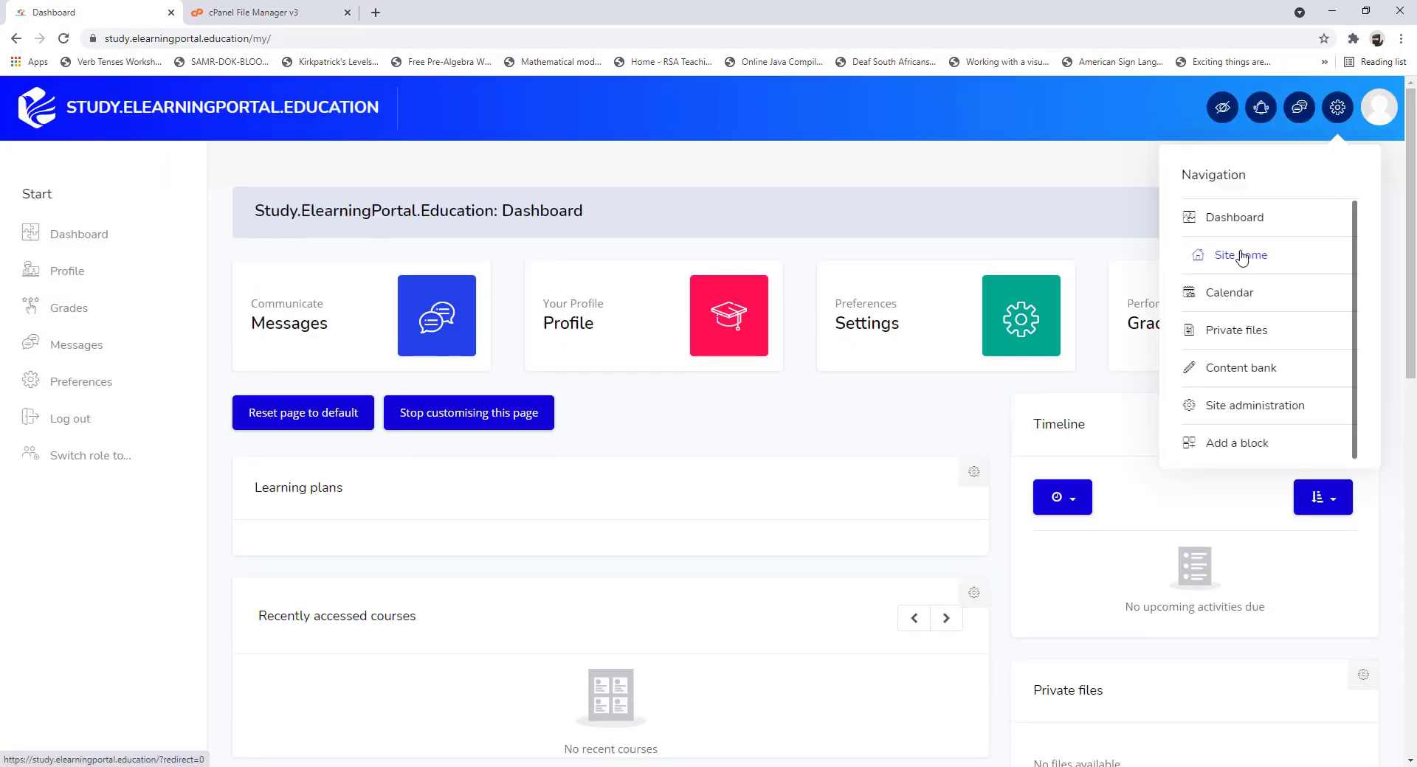
click(1242, 256)
scroll(585, 466, down, 10)
scroll(588, 463, down, 2)
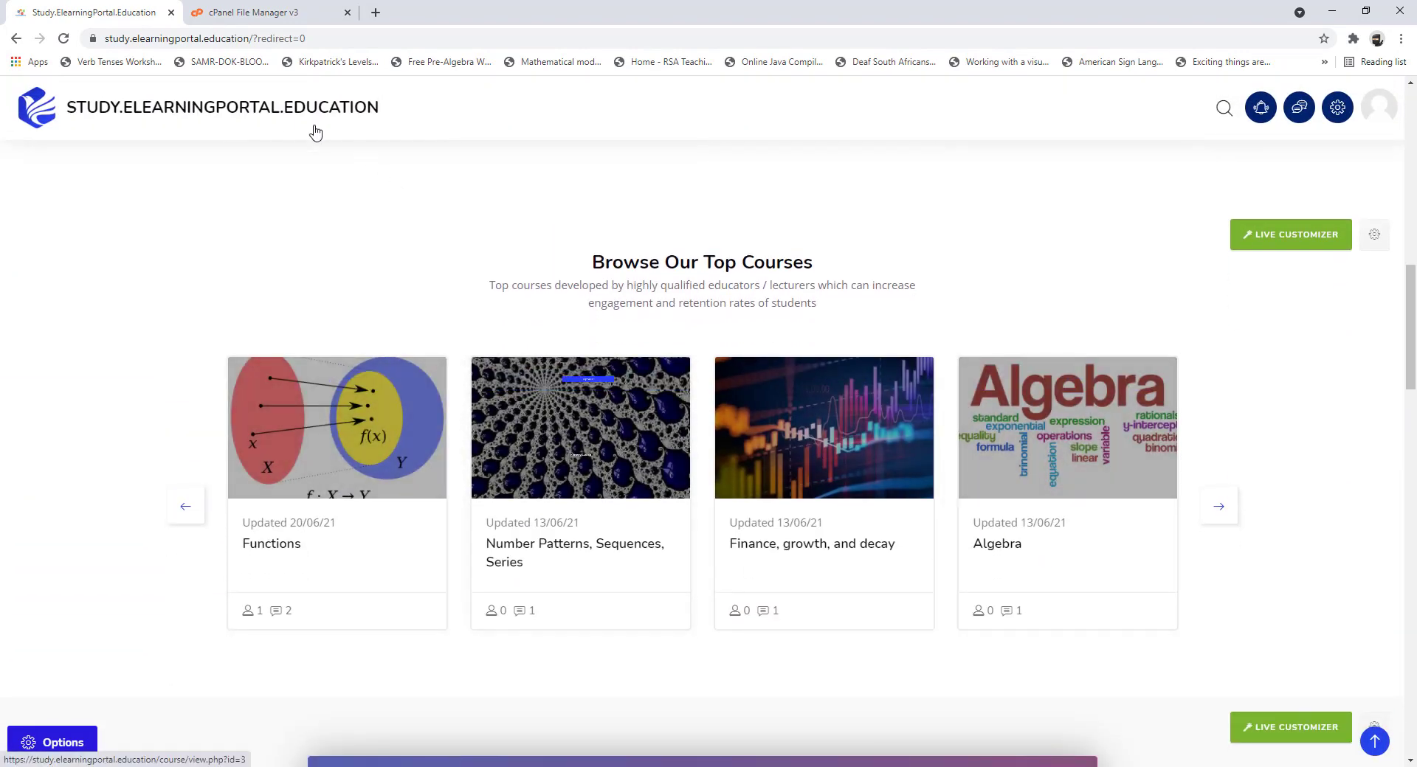
Step: Begin a new folder named 'Numbers, Patterns and Sequences' in Mathematics Course Content
click(277, 13)
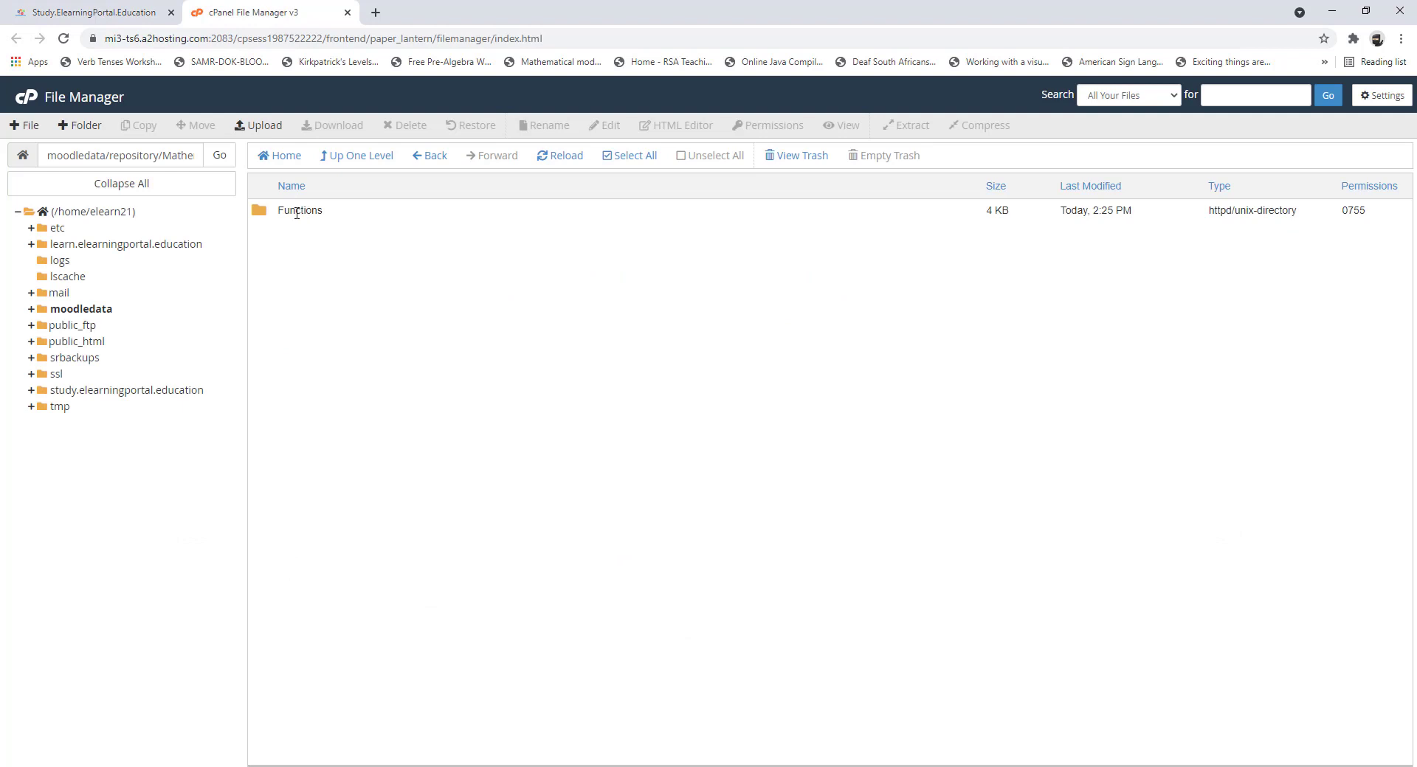
click(143, 22)
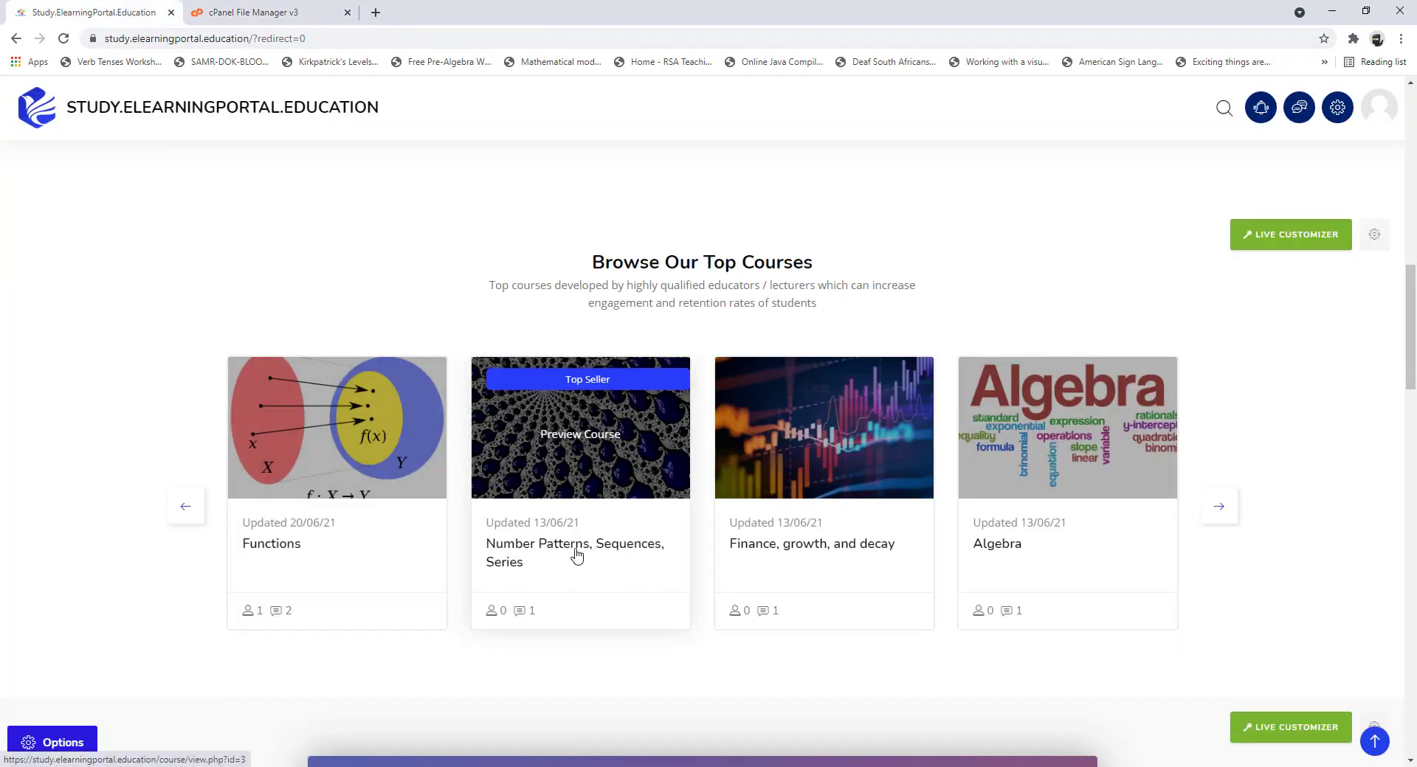
click(244, 13)
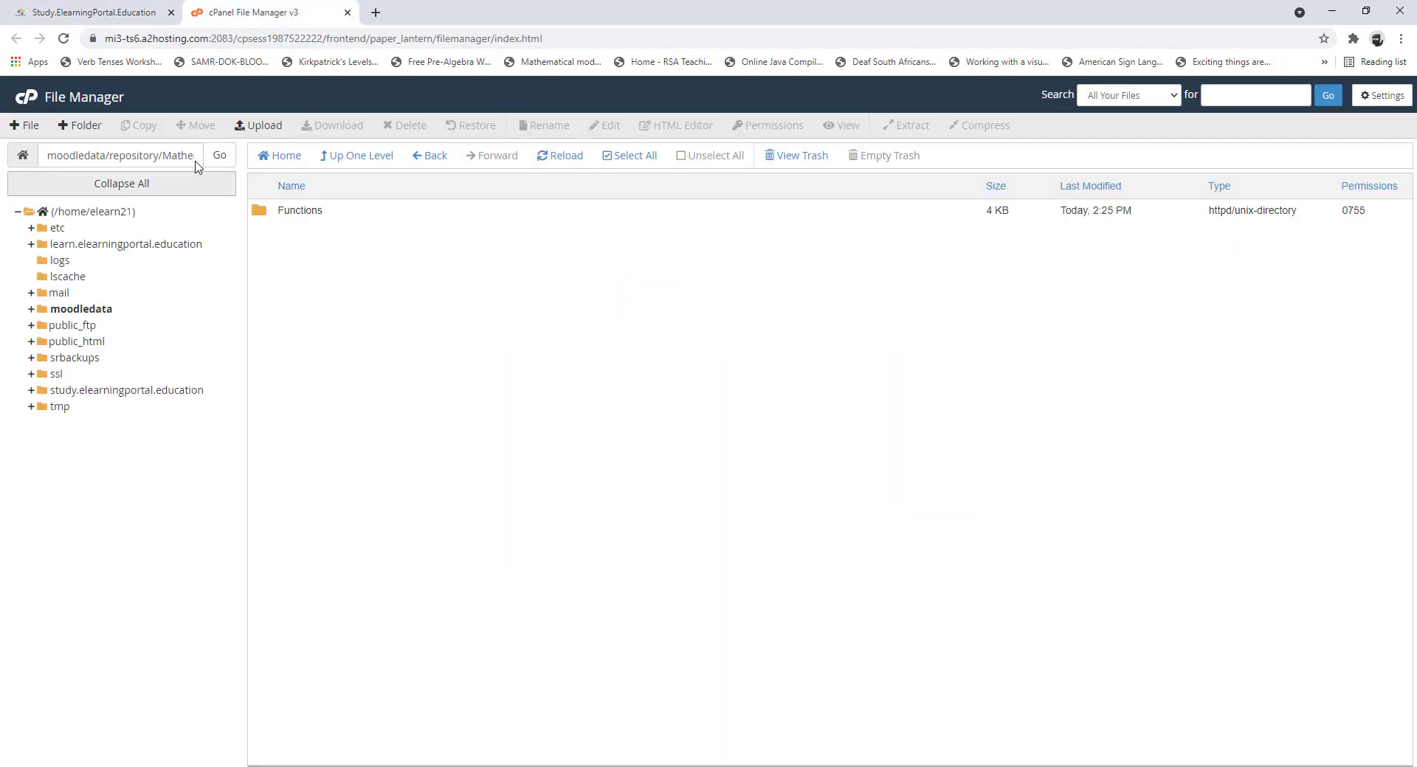
click(86, 127)
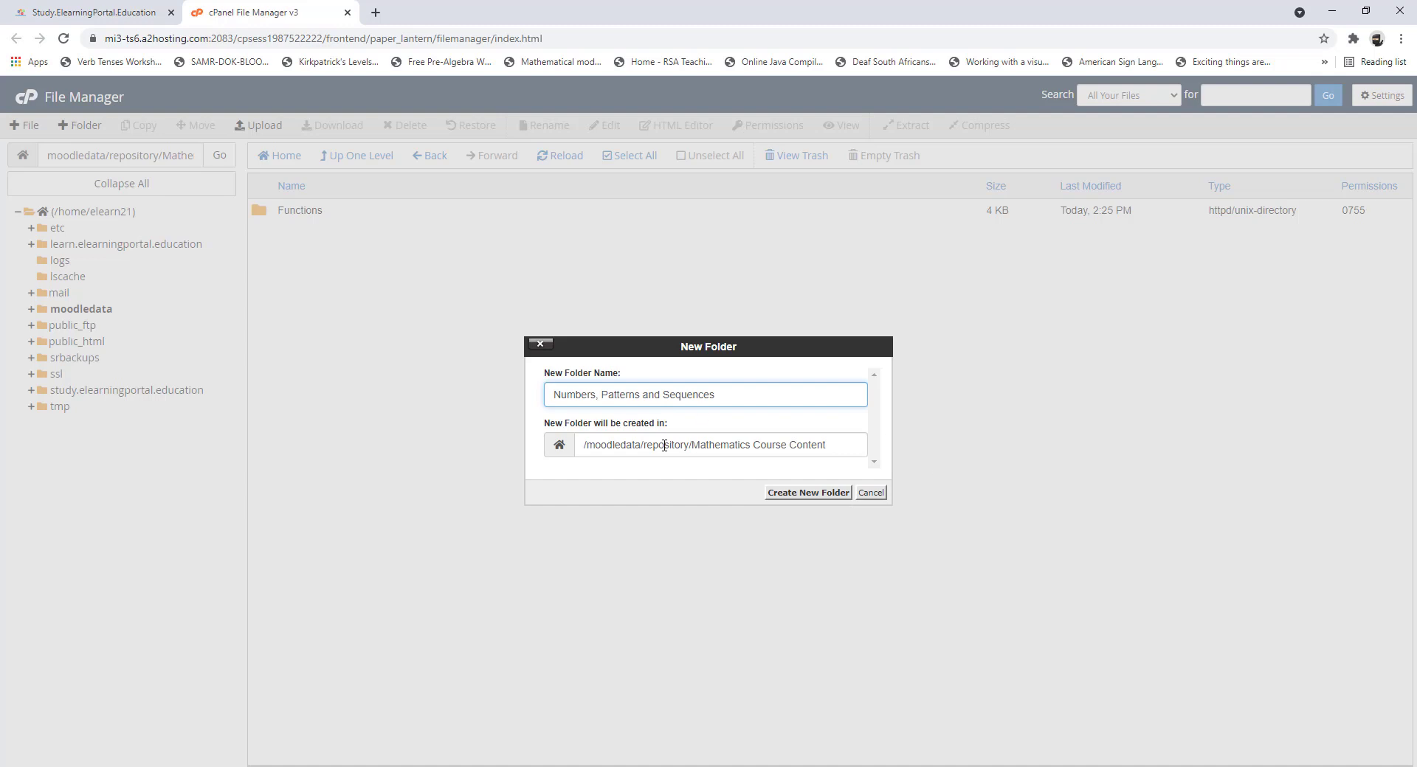
Step: Create the 'Numbers, Patterns and Sequences' folder, then return to the Moodle site home
click(813, 492)
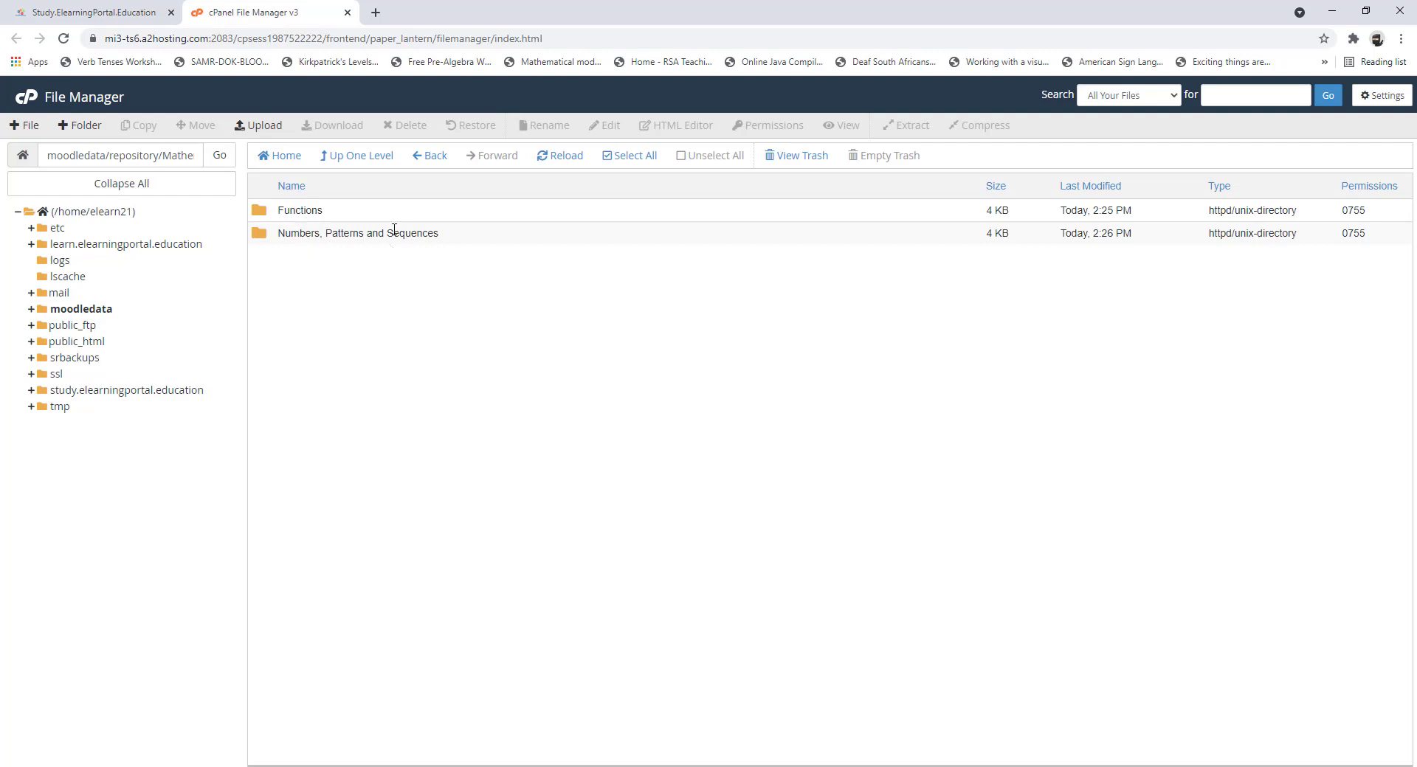
click(118, 13)
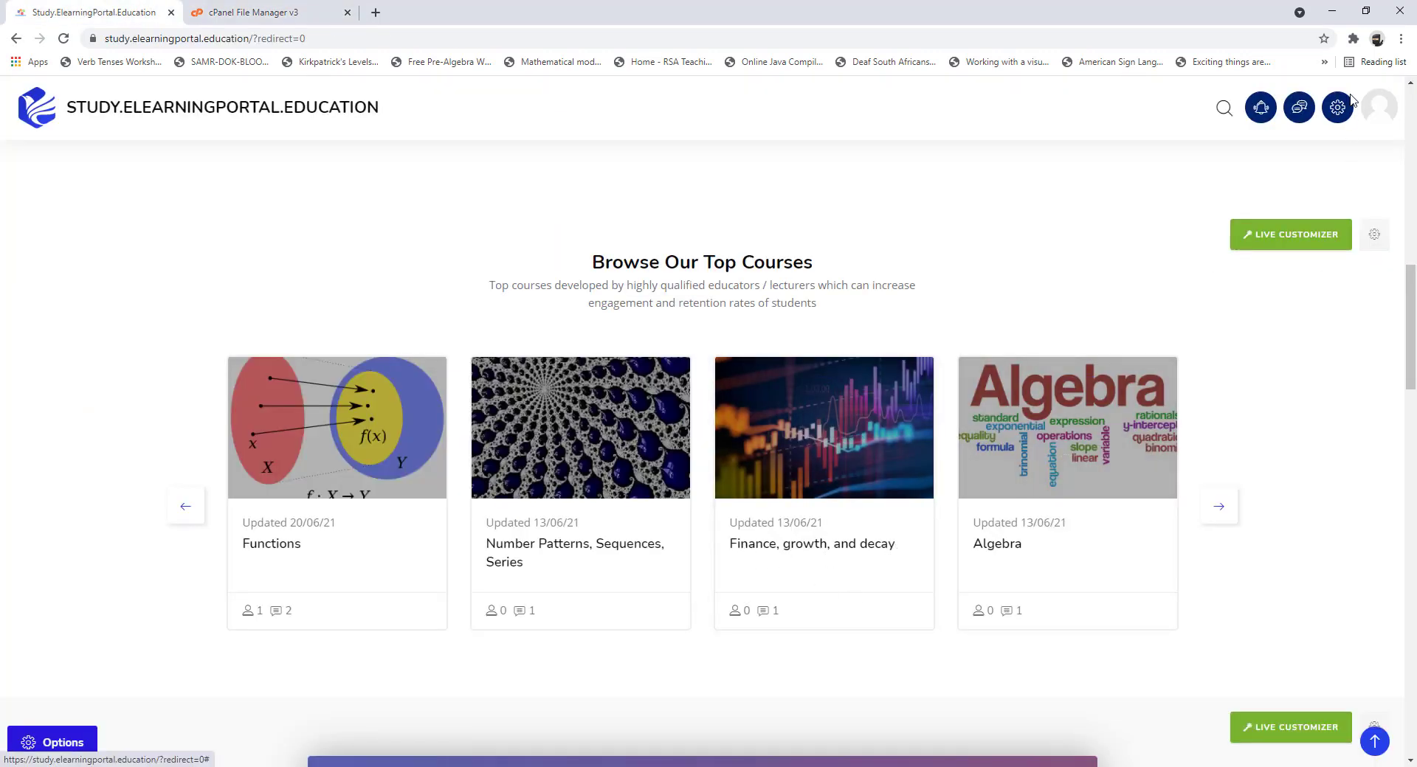
Step: In the Functions course, start adding a File resource to the Basics section
click(274, 552)
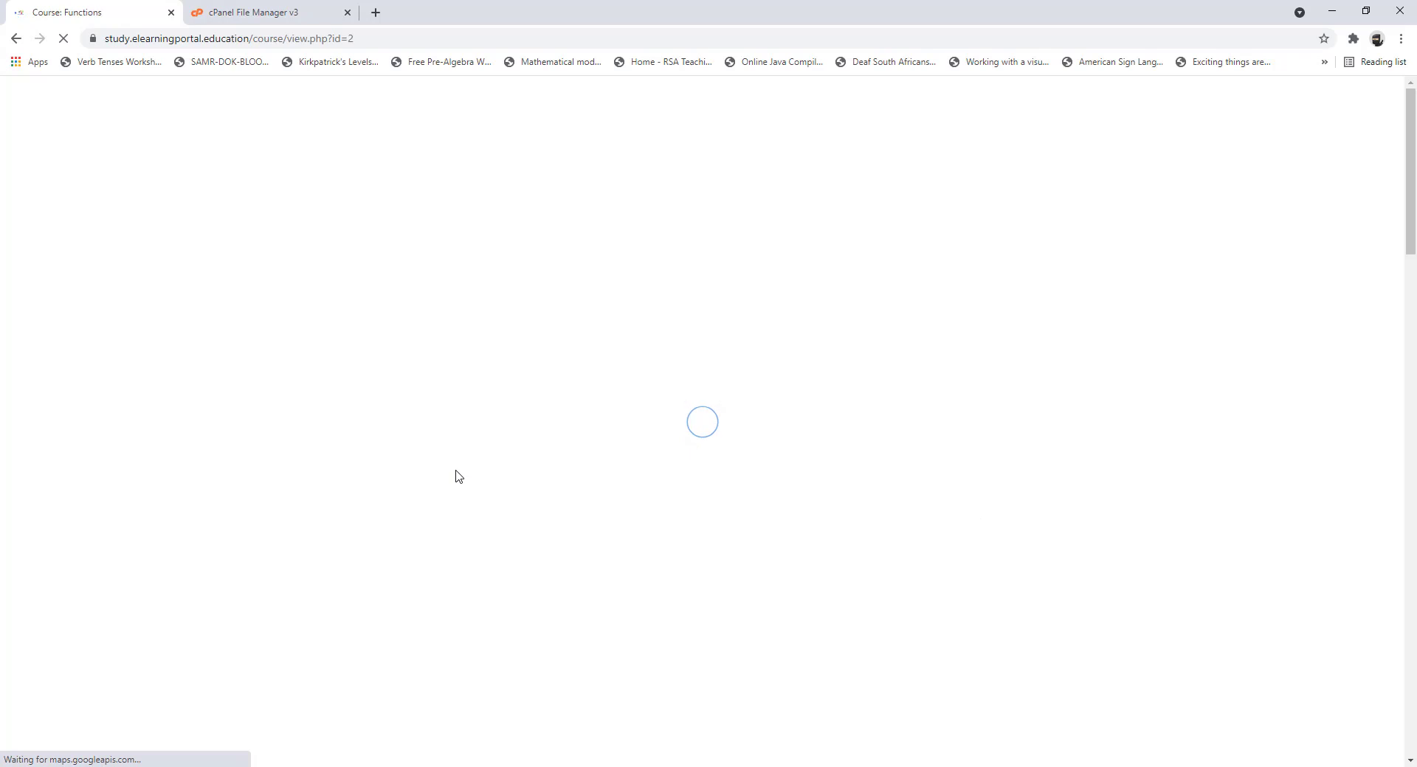
scroll(582, 445, down, 5)
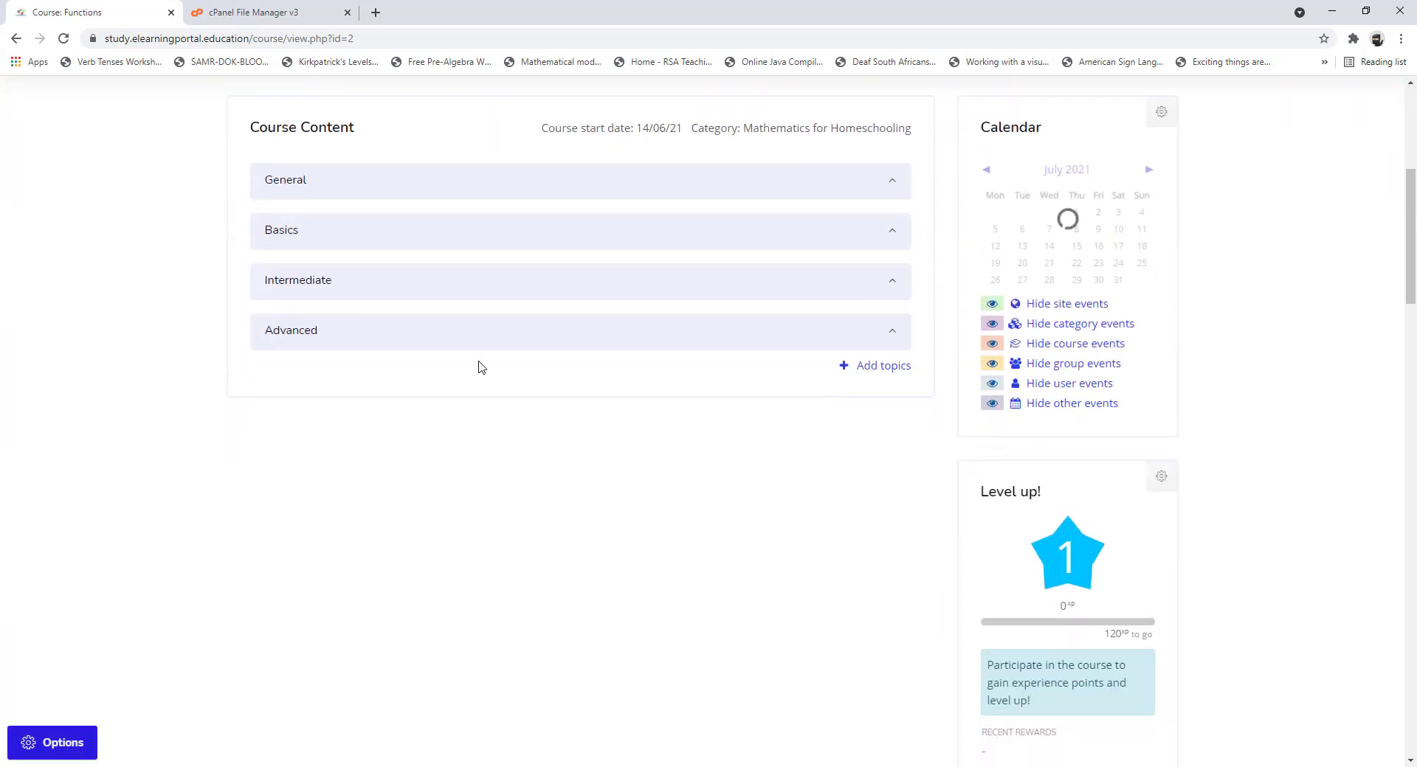
click(275, 230)
scroll(835, 573, down, 6)
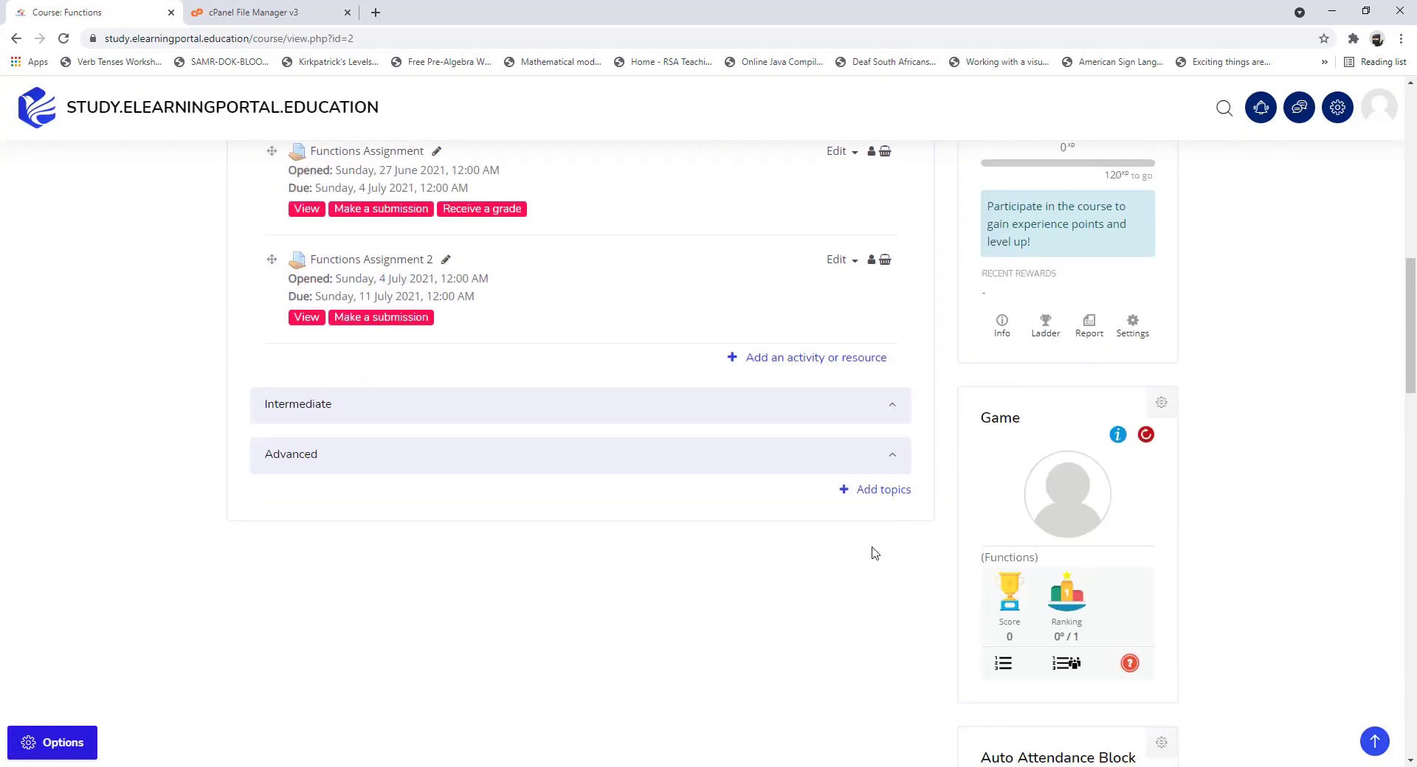
click(830, 334)
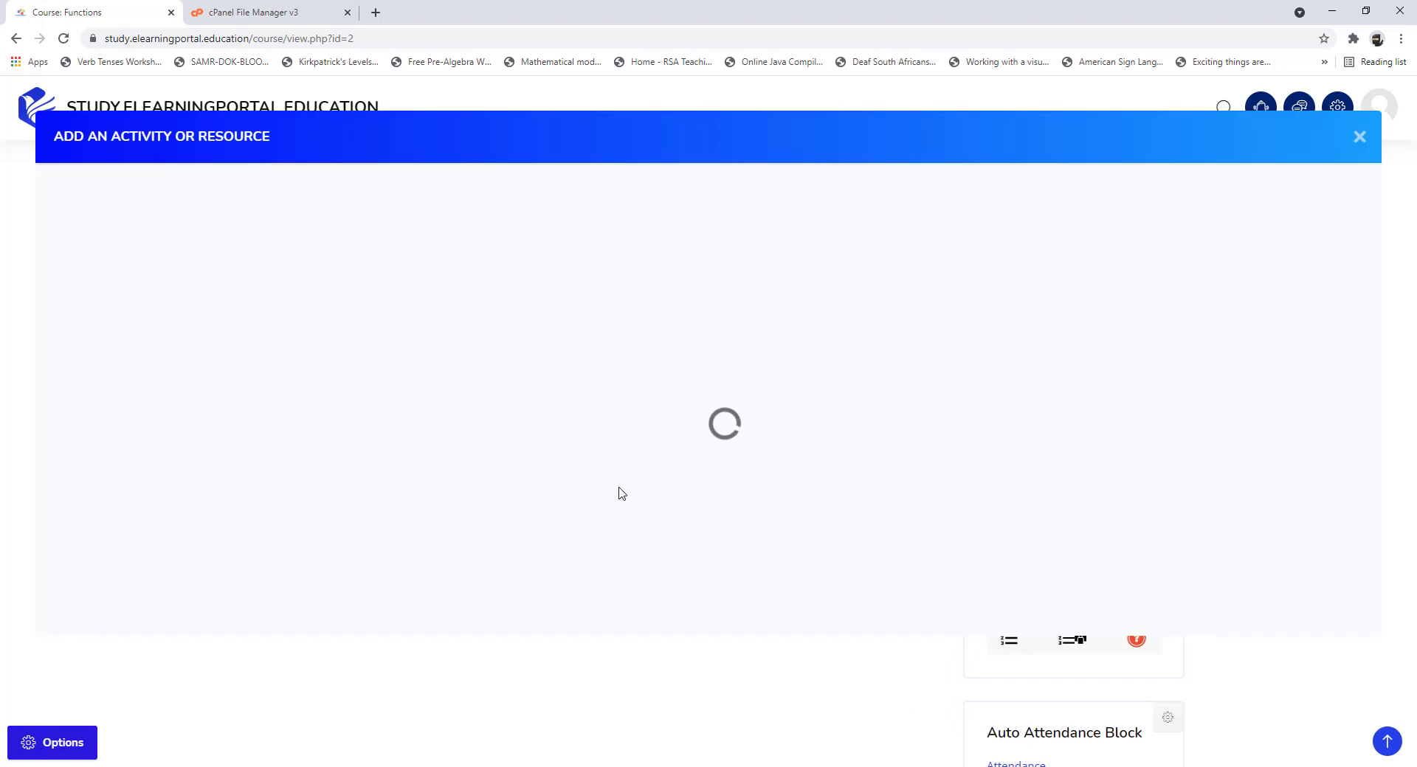
click(867, 411)
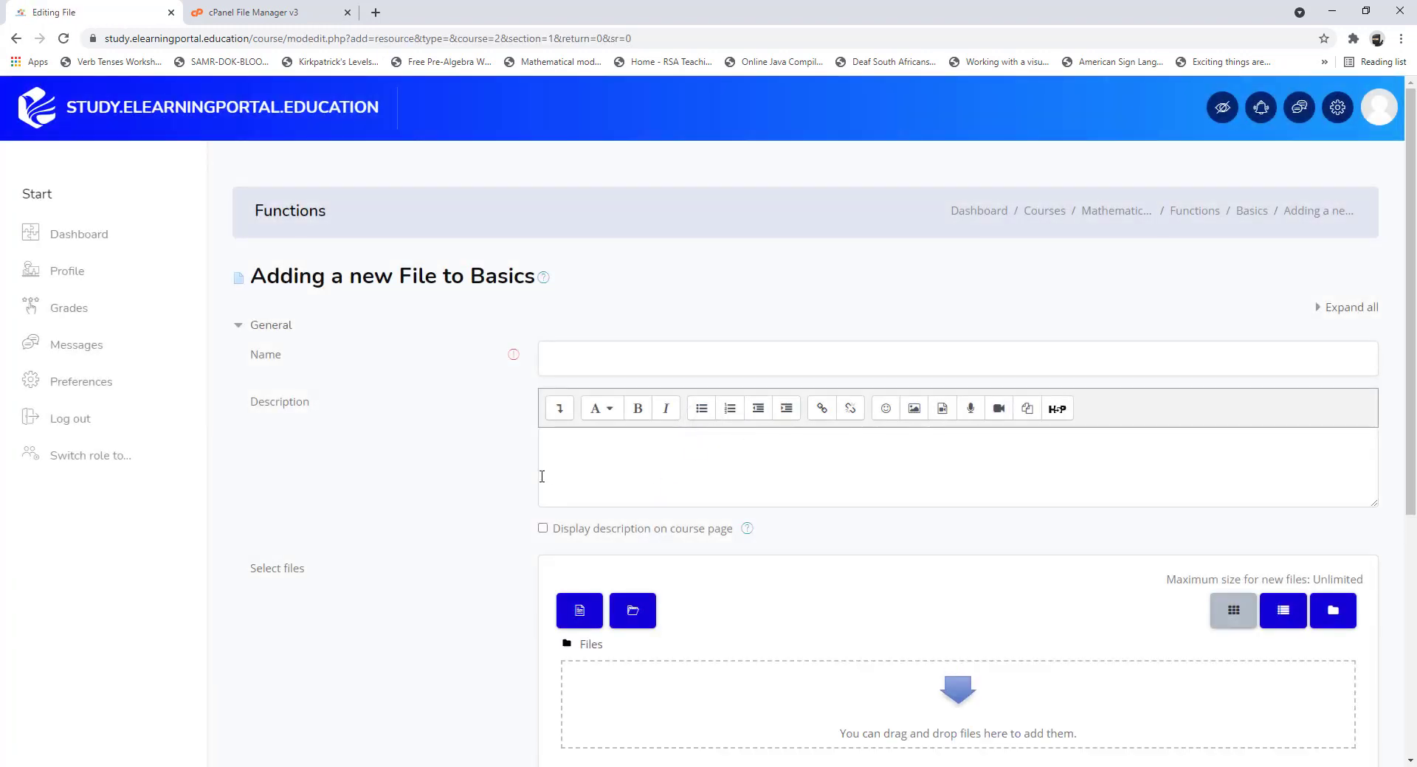
Step: Browse the Functions repository's folders in the file picker, then close it and return to the form top
scroll(591, 531, down, 2)
click(577, 463)
click(445, 502)
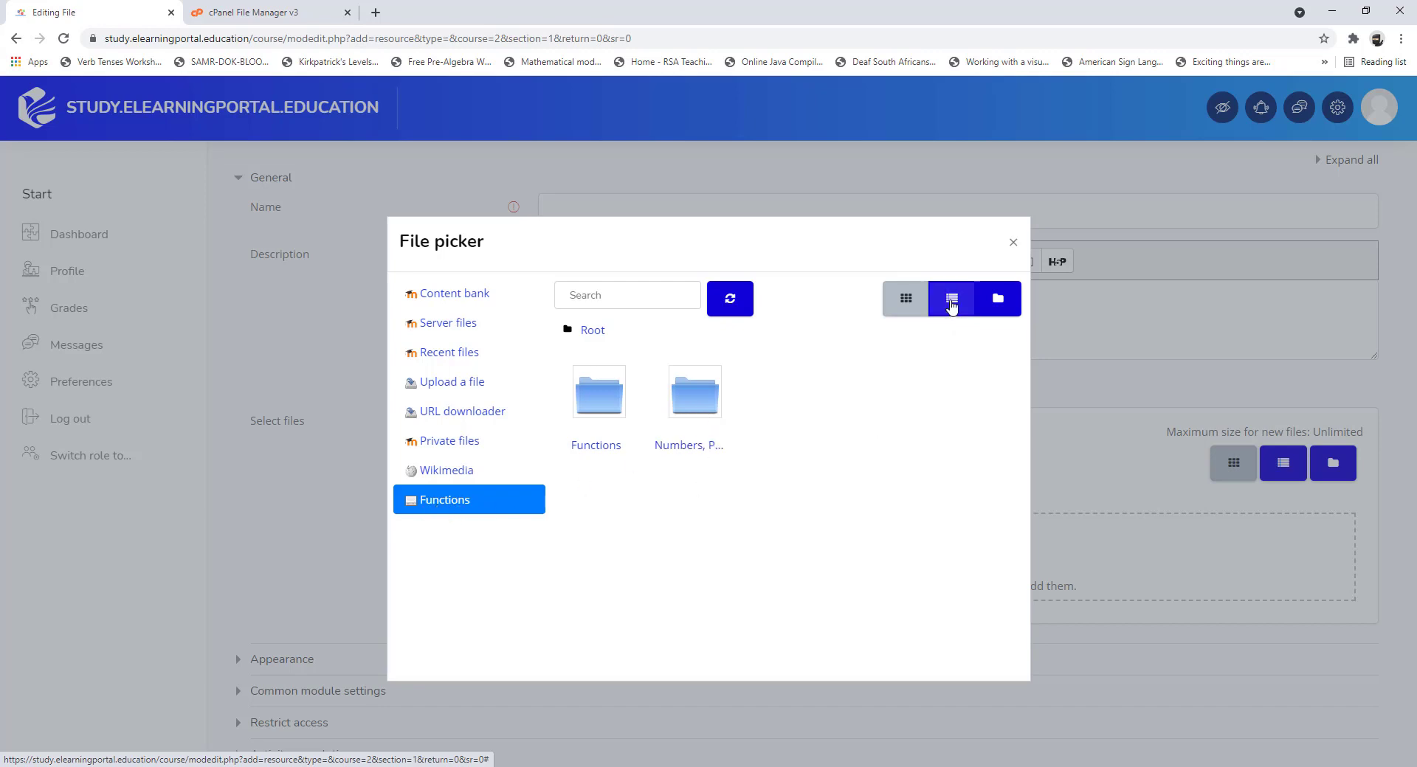
click(1014, 245)
scroll(317, 338, up, 2)
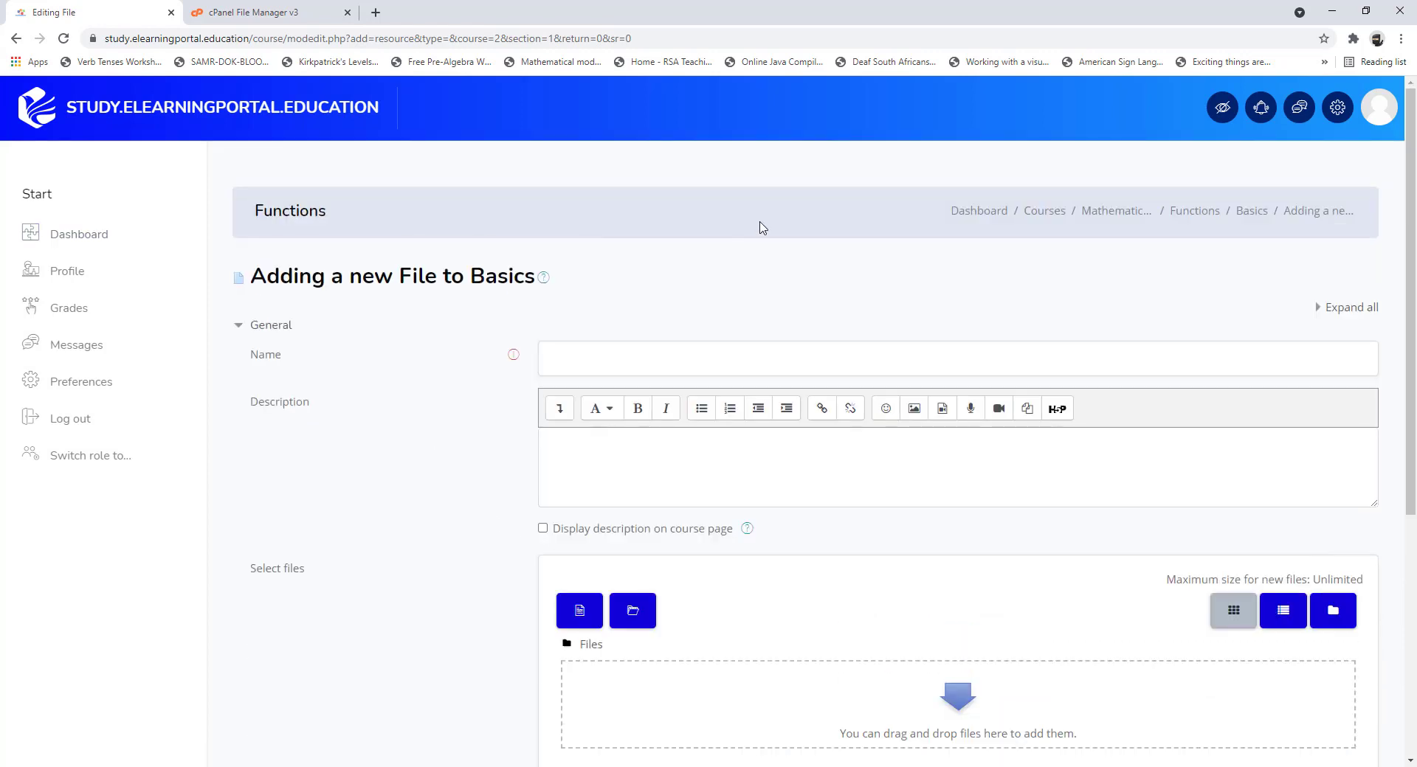
Step: Go from the dashboard to Site administration and show its Plugins section
click(310, 109)
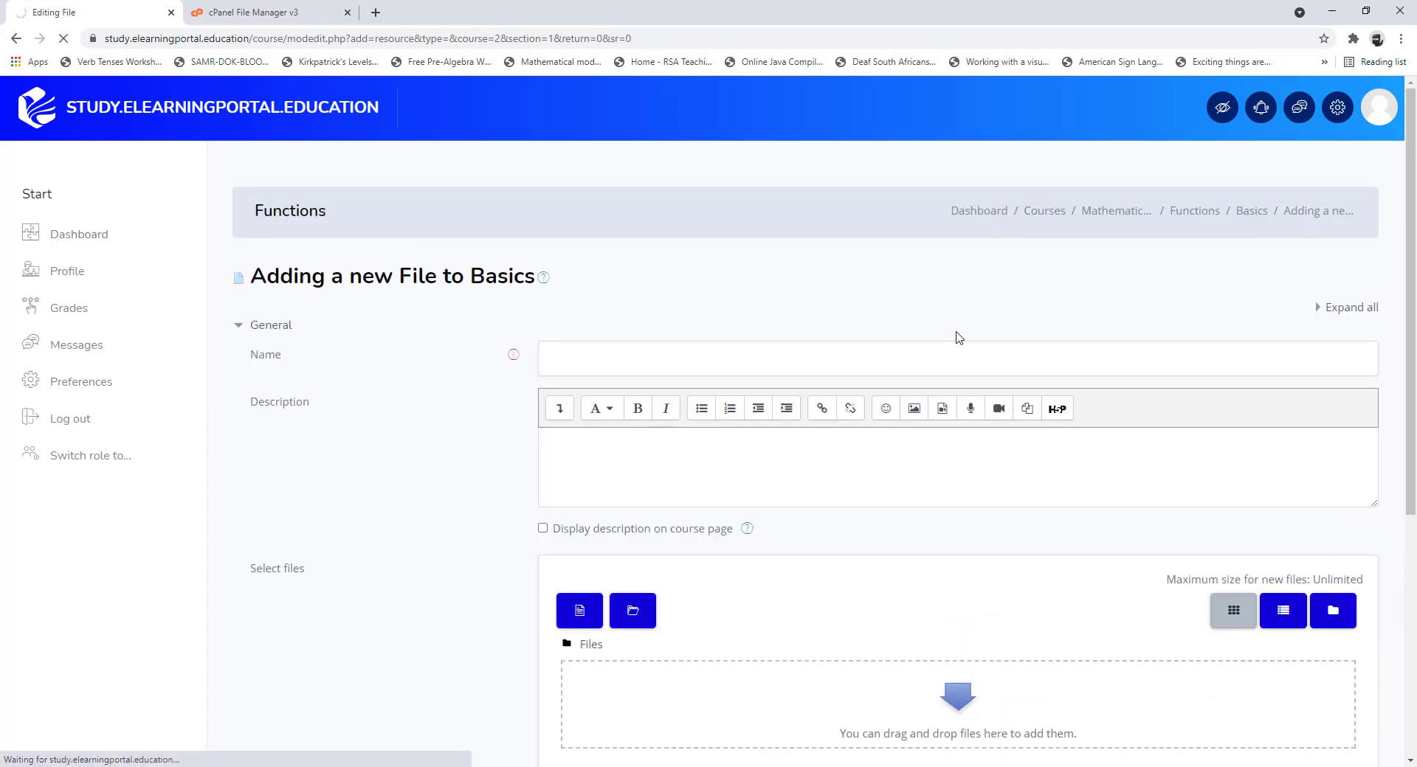
click(1337, 107)
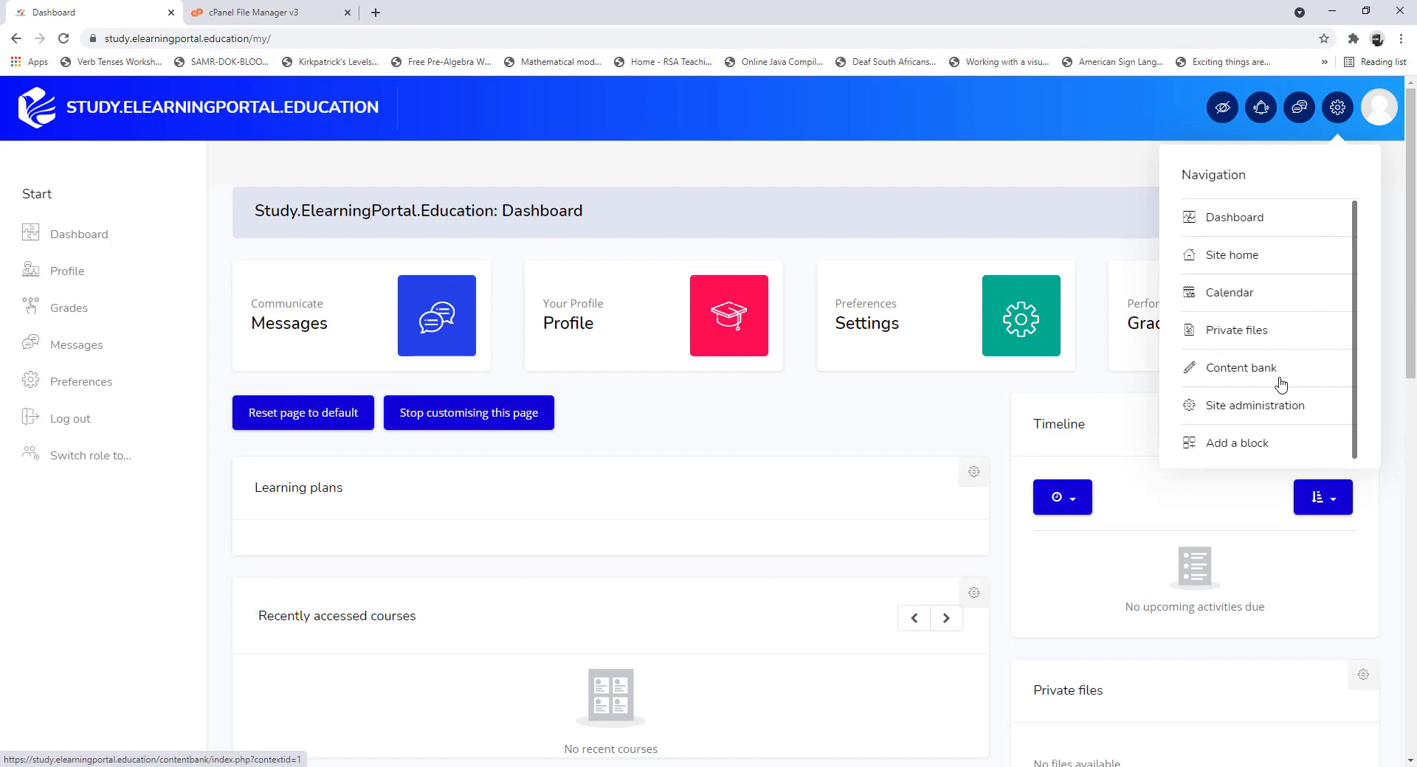
click(1244, 406)
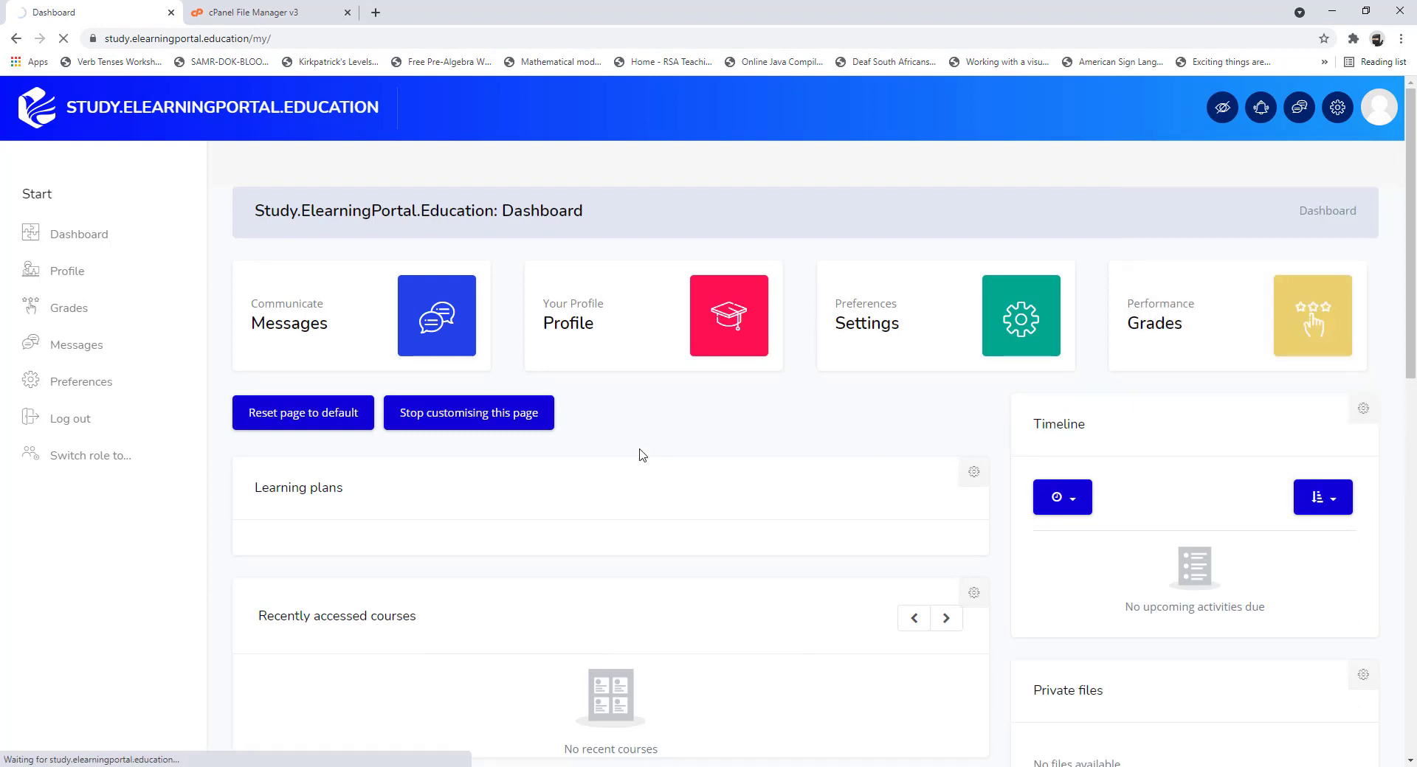
scroll(626, 450, down, 4)
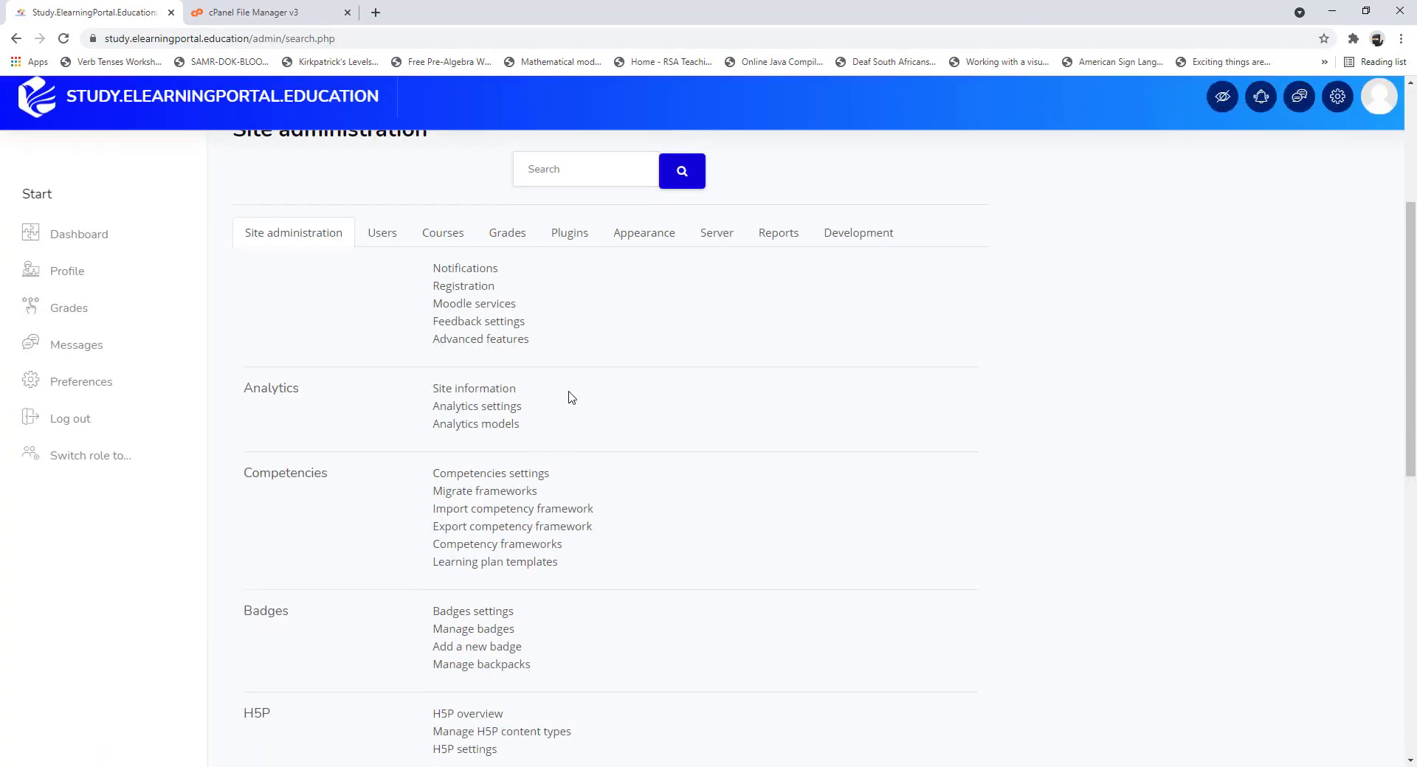
click(568, 234)
Step: Open Manage repositories and the File system repository's Settings page
scroll(668, 479, down, 8)
scroll(668, 479, down, 20)
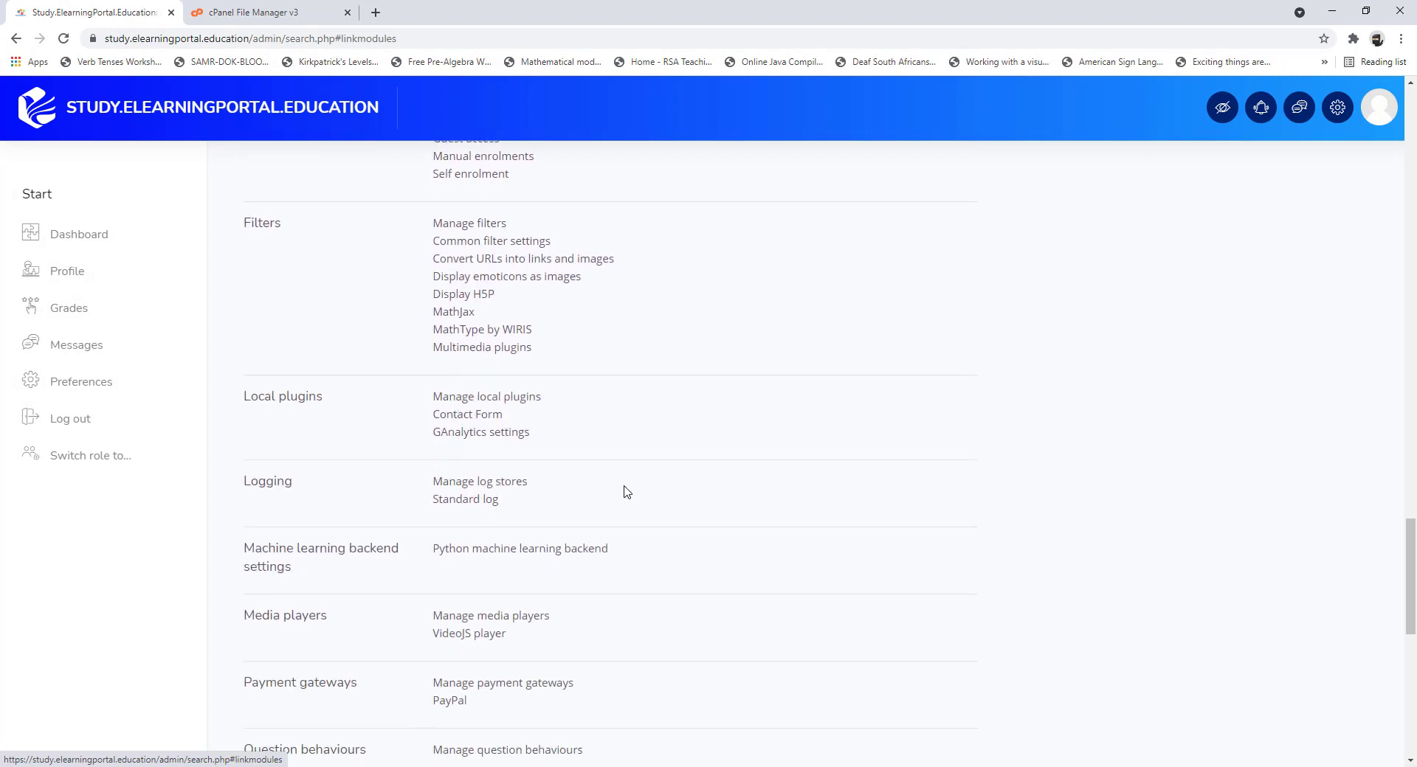
scroll(626, 492, down, 10)
click(504, 240)
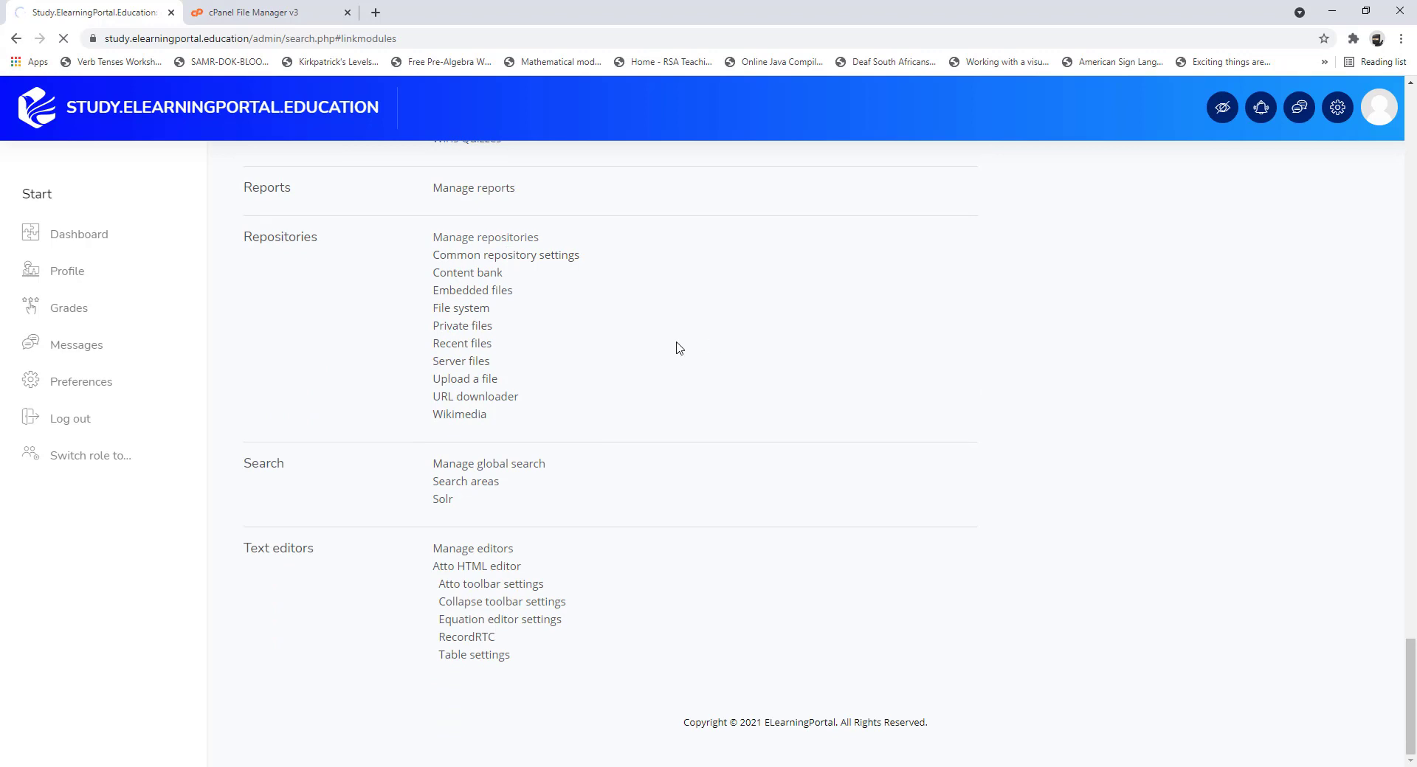
scroll(454, 466, down, 3)
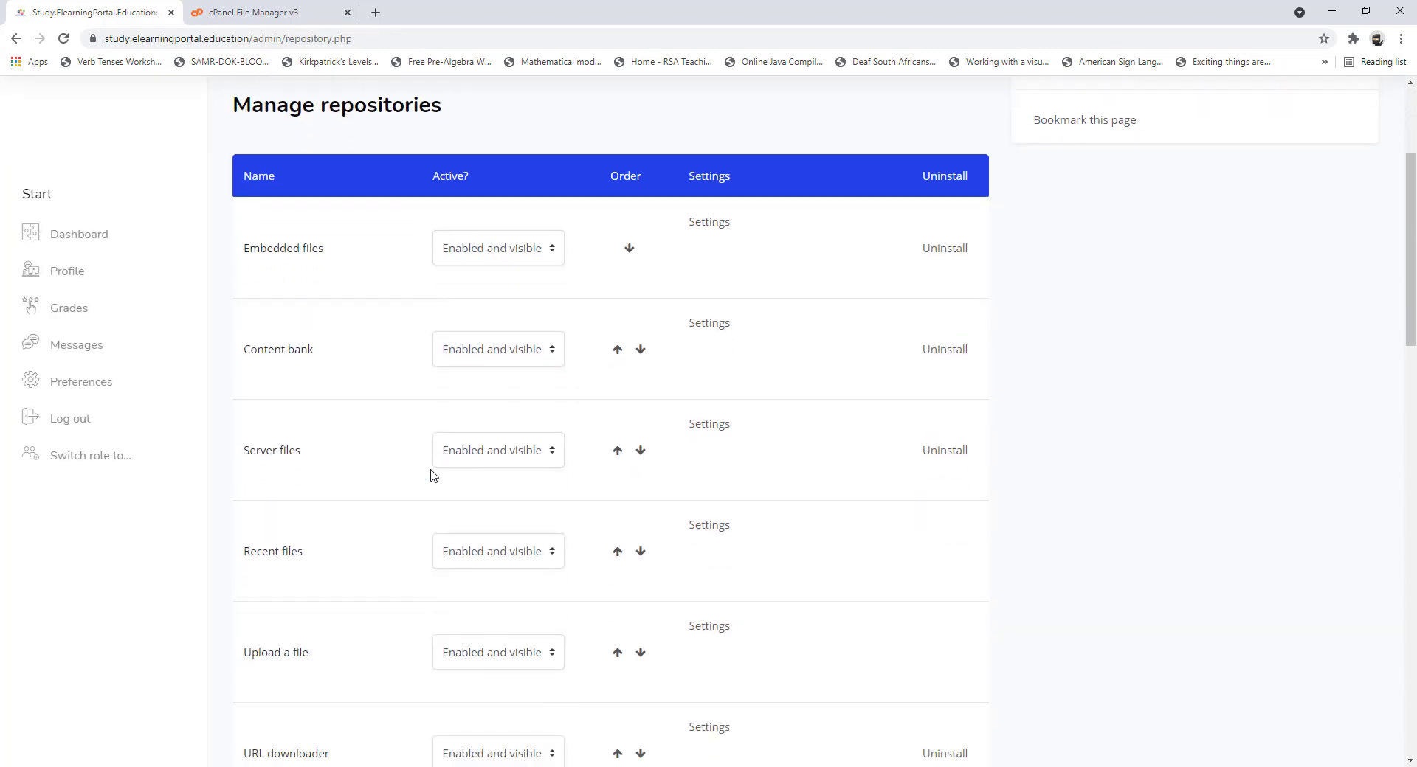
scroll(455, 466, down, 8)
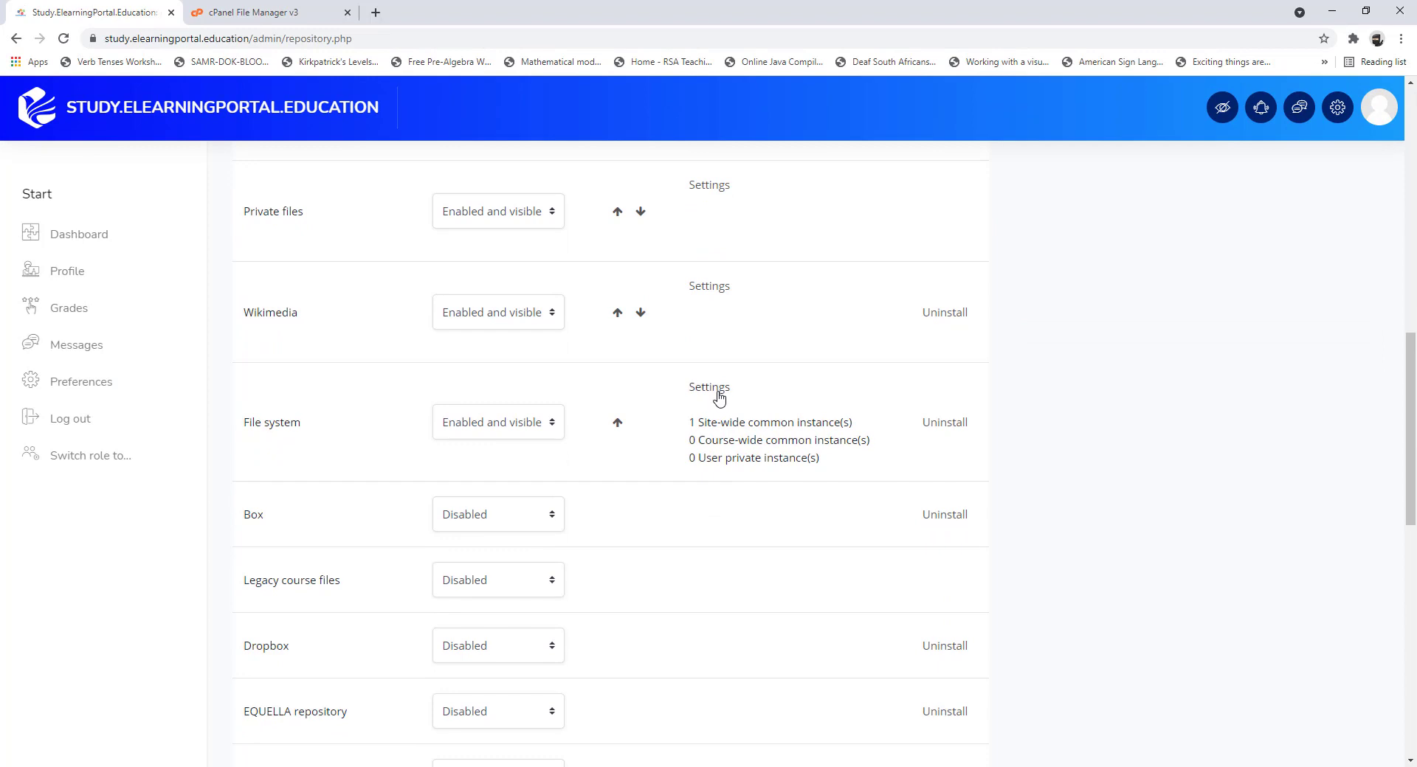
click(716, 390)
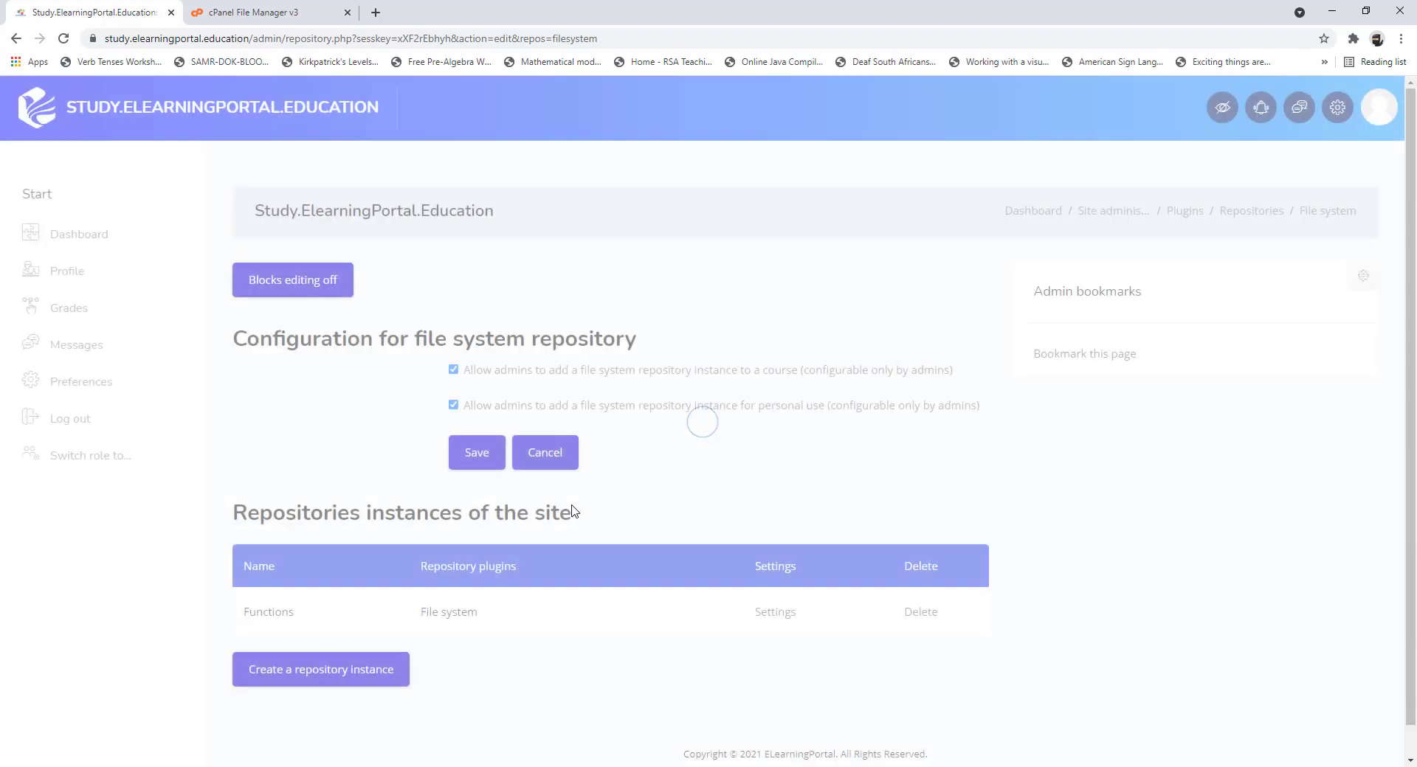
Step: Rename the Functions repository instance to 'Mathematics Course Content' and go to Site home
click(776, 613)
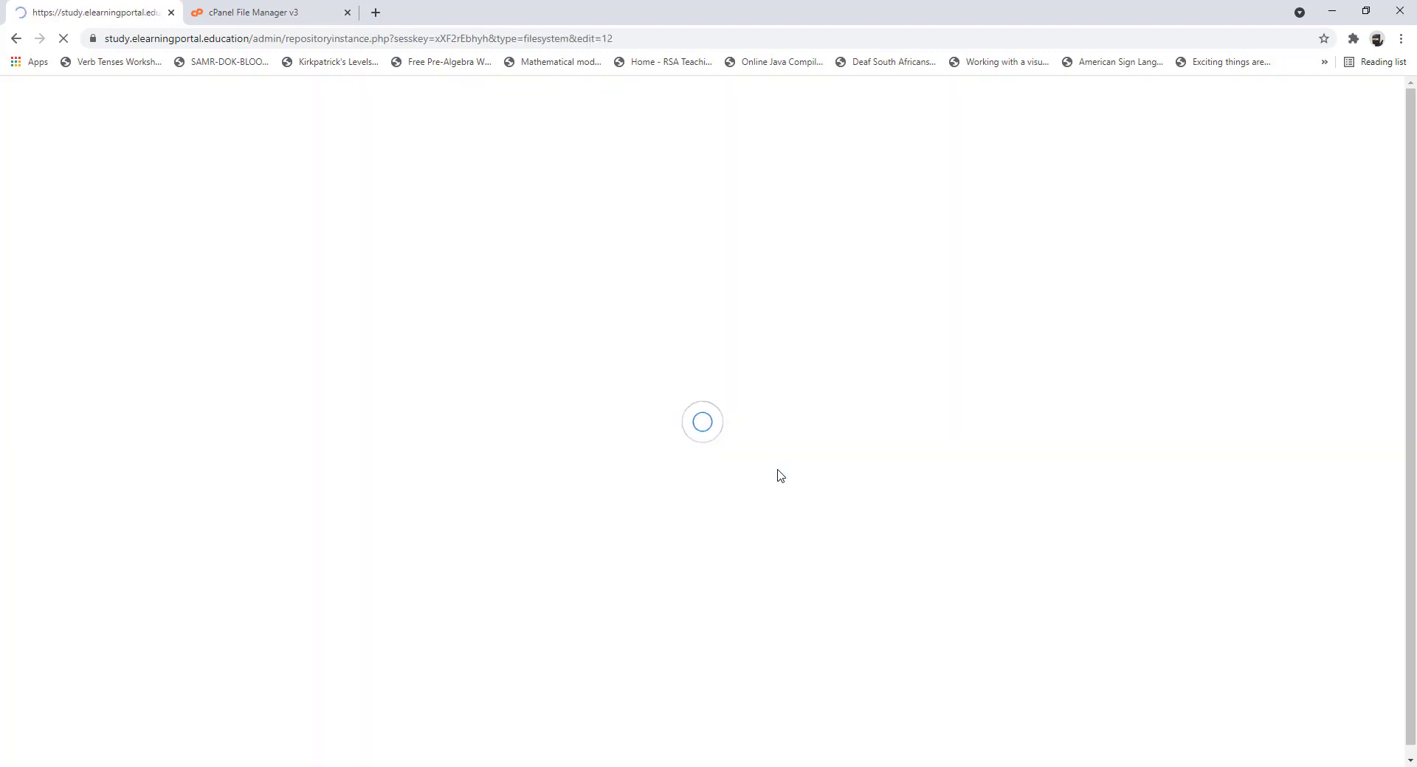
drag(539, 395, 447, 387)
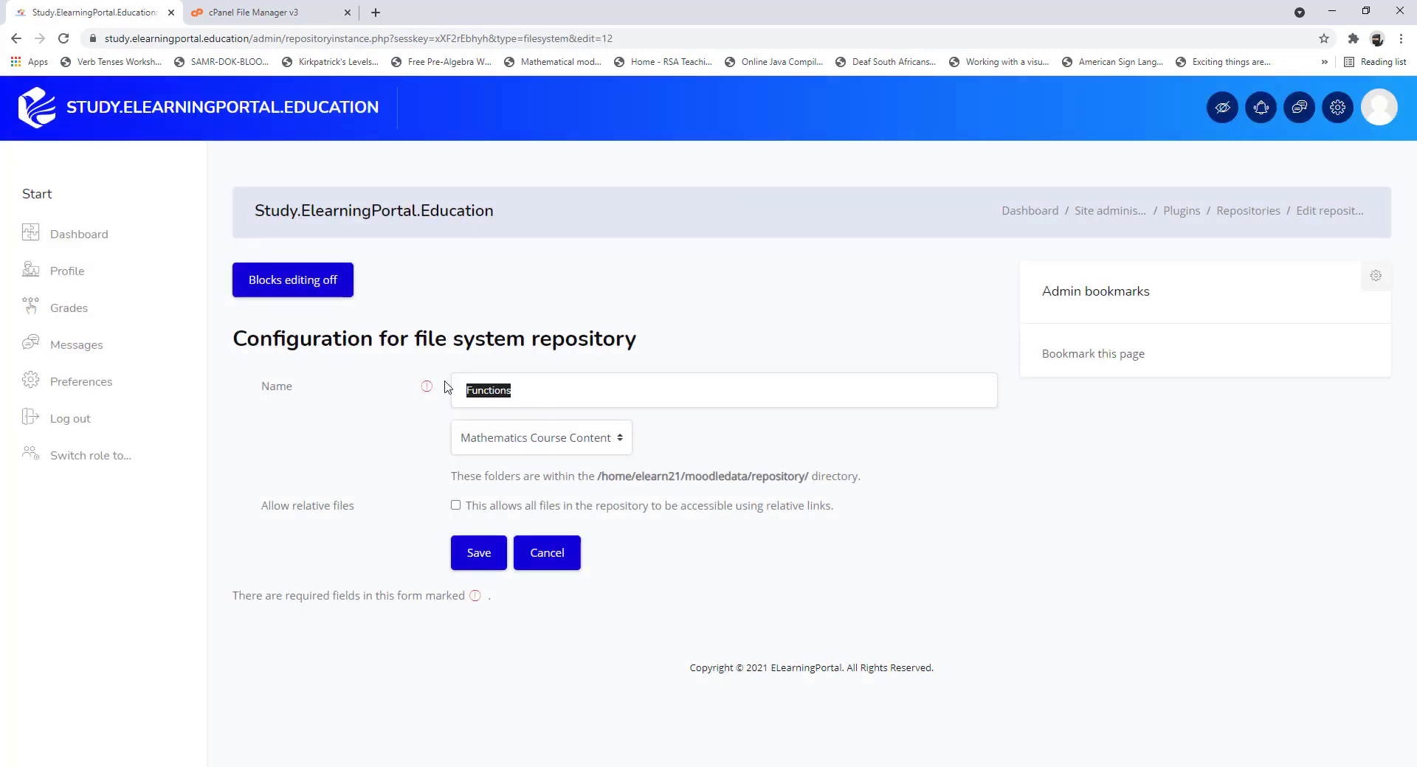
text(Mat)
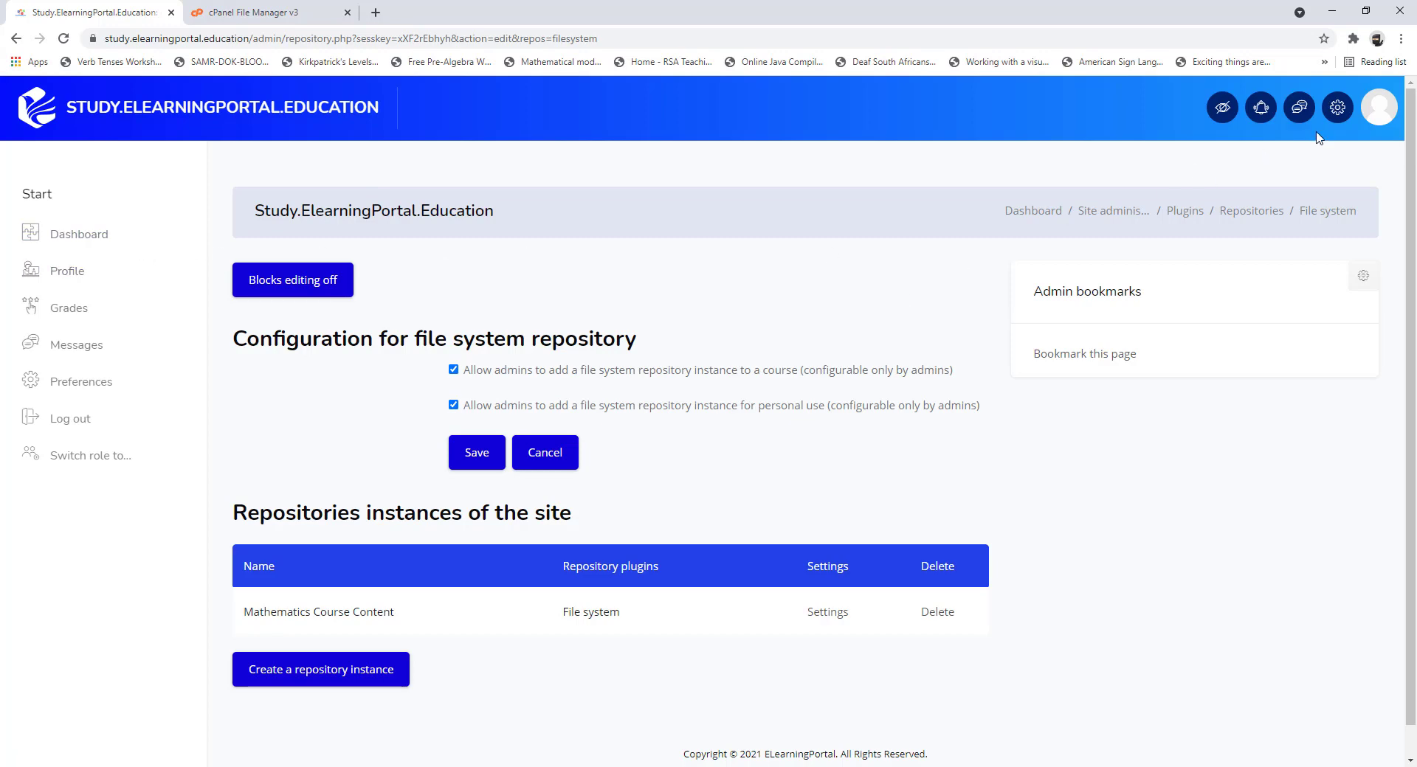
click(1338, 114)
click(1187, 260)
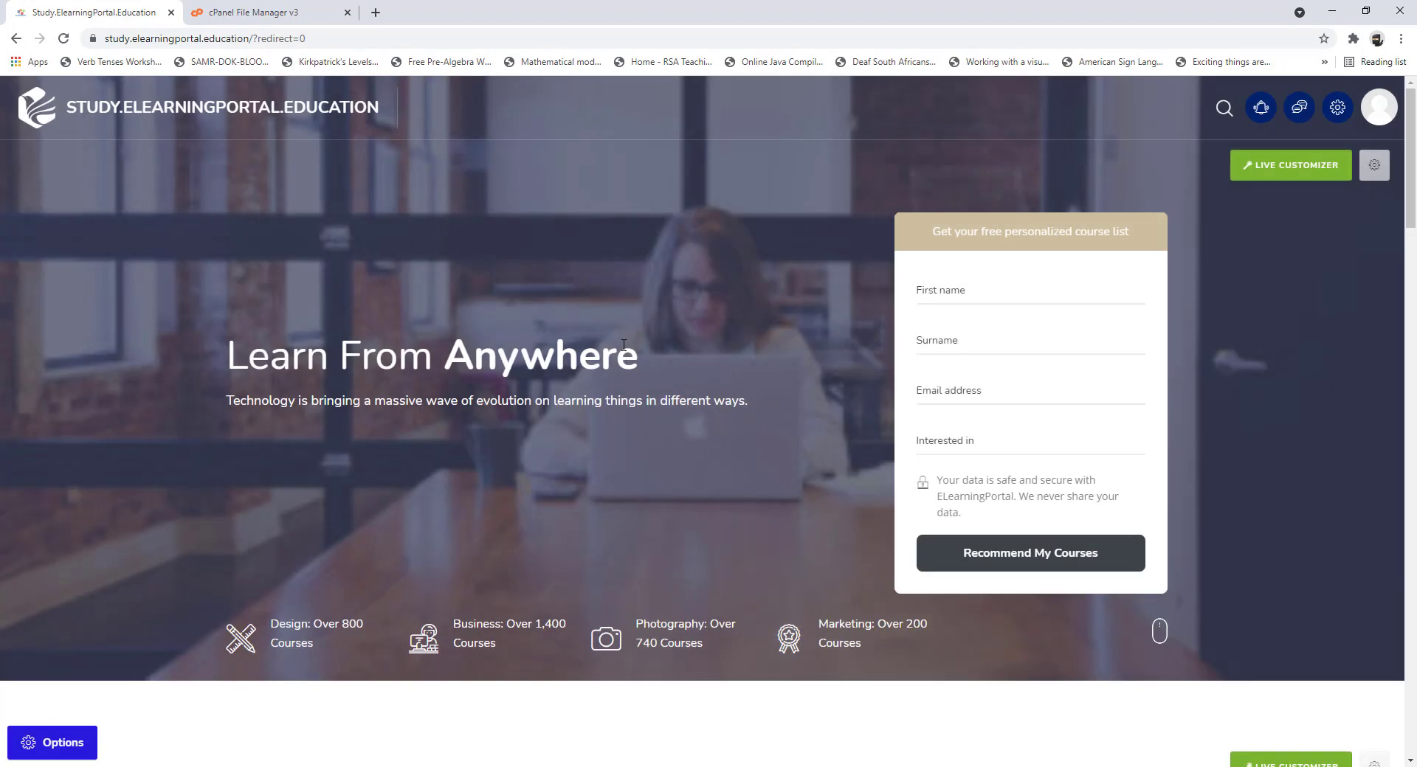
Step: In the Functions course, start adding a File resource to the Basics section
scroll(444, 510, down, 15)
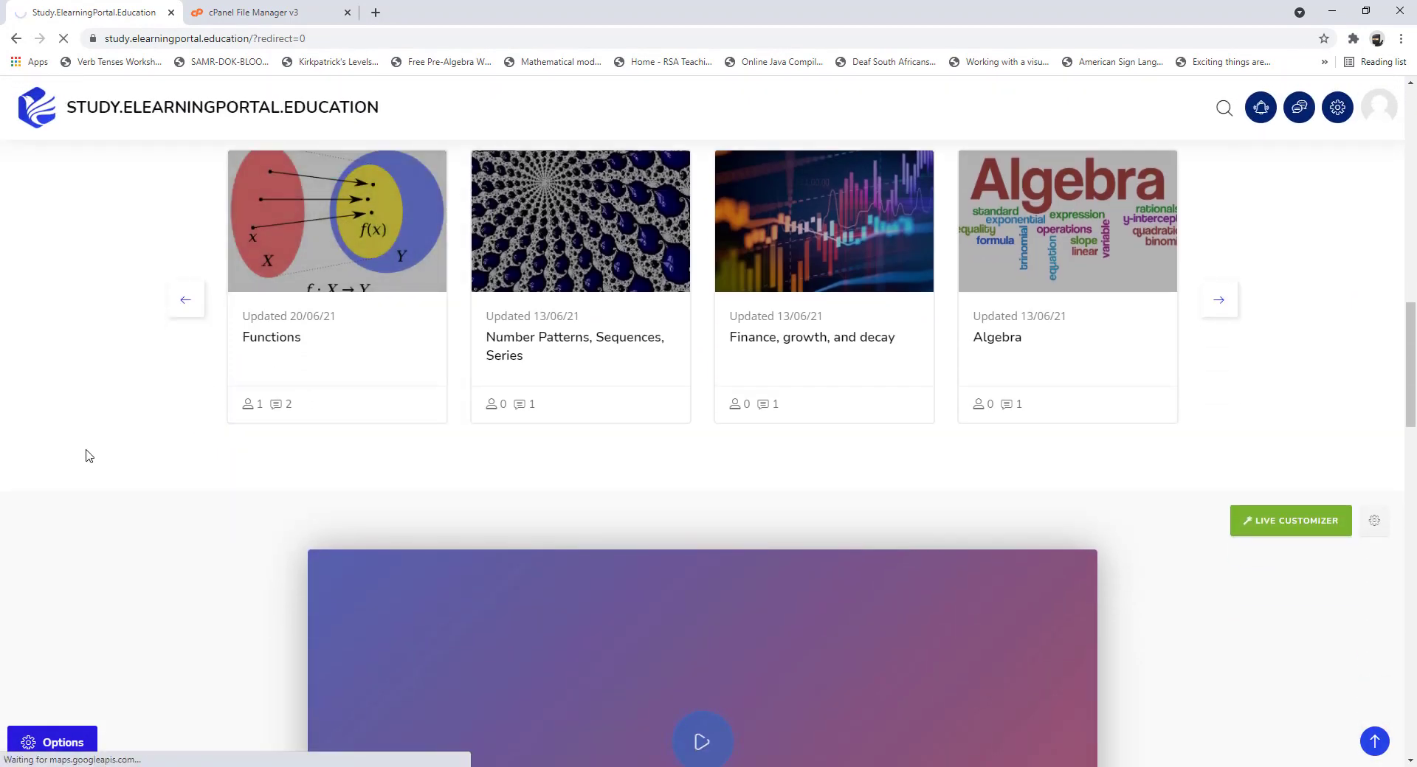
scroll(440, 499, down, 5)
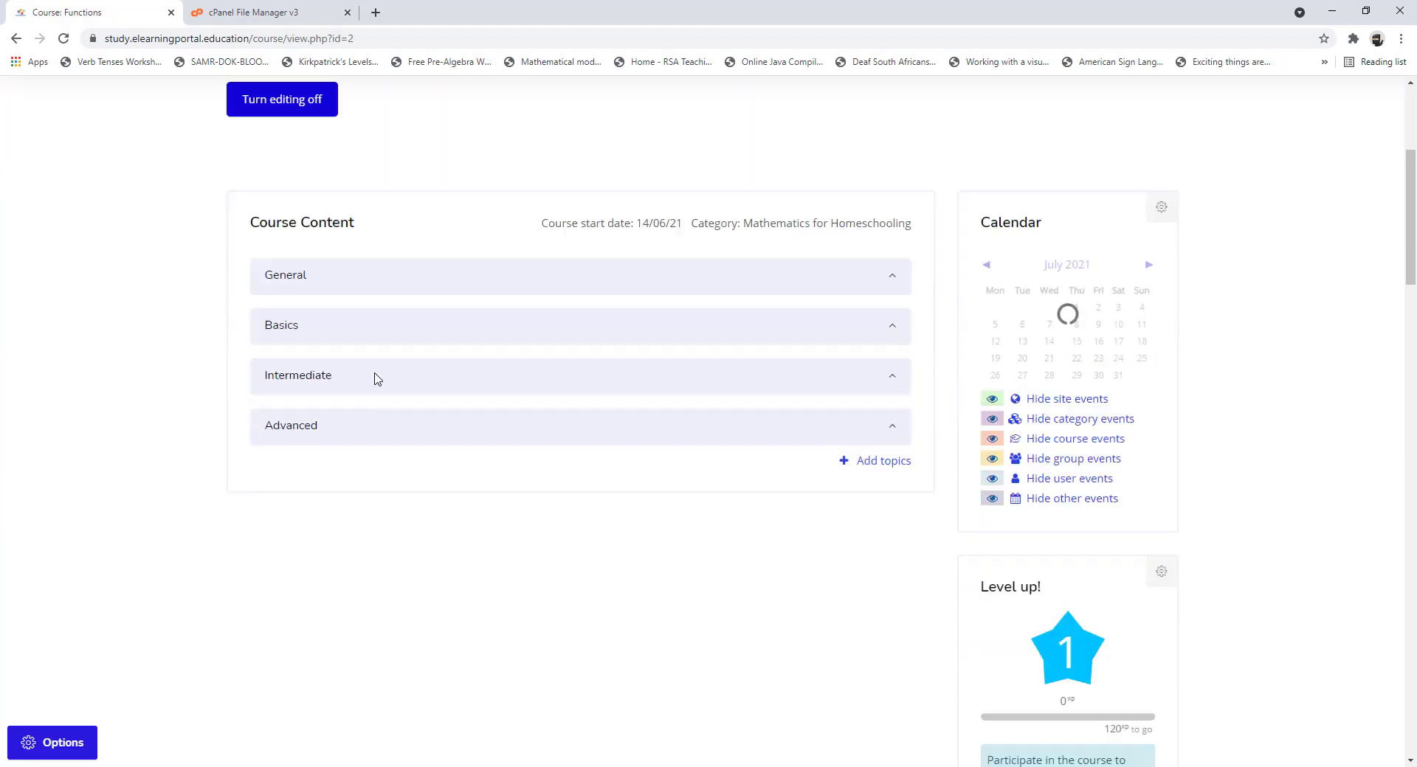
click(290, 288)
scroll(812, 510, down, 5)
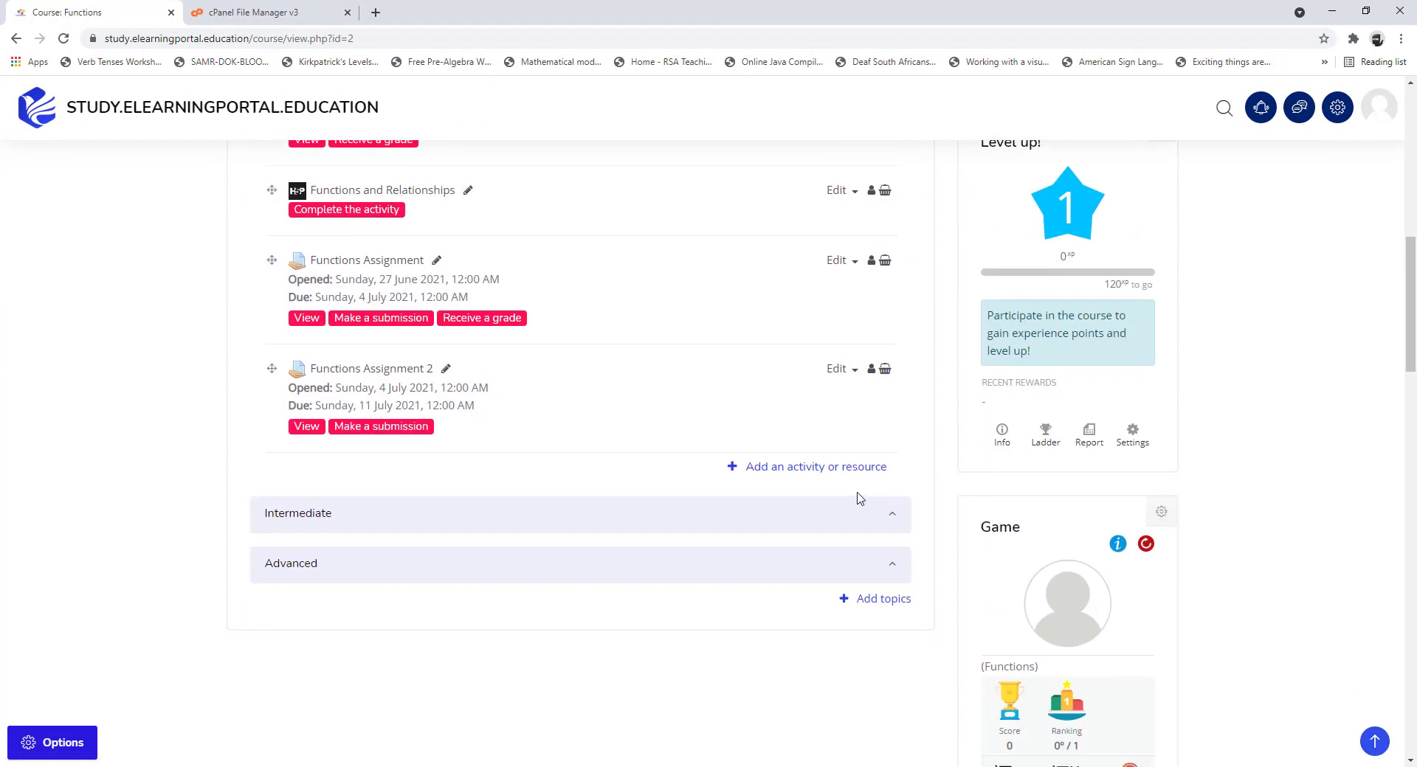
click(819, 468)
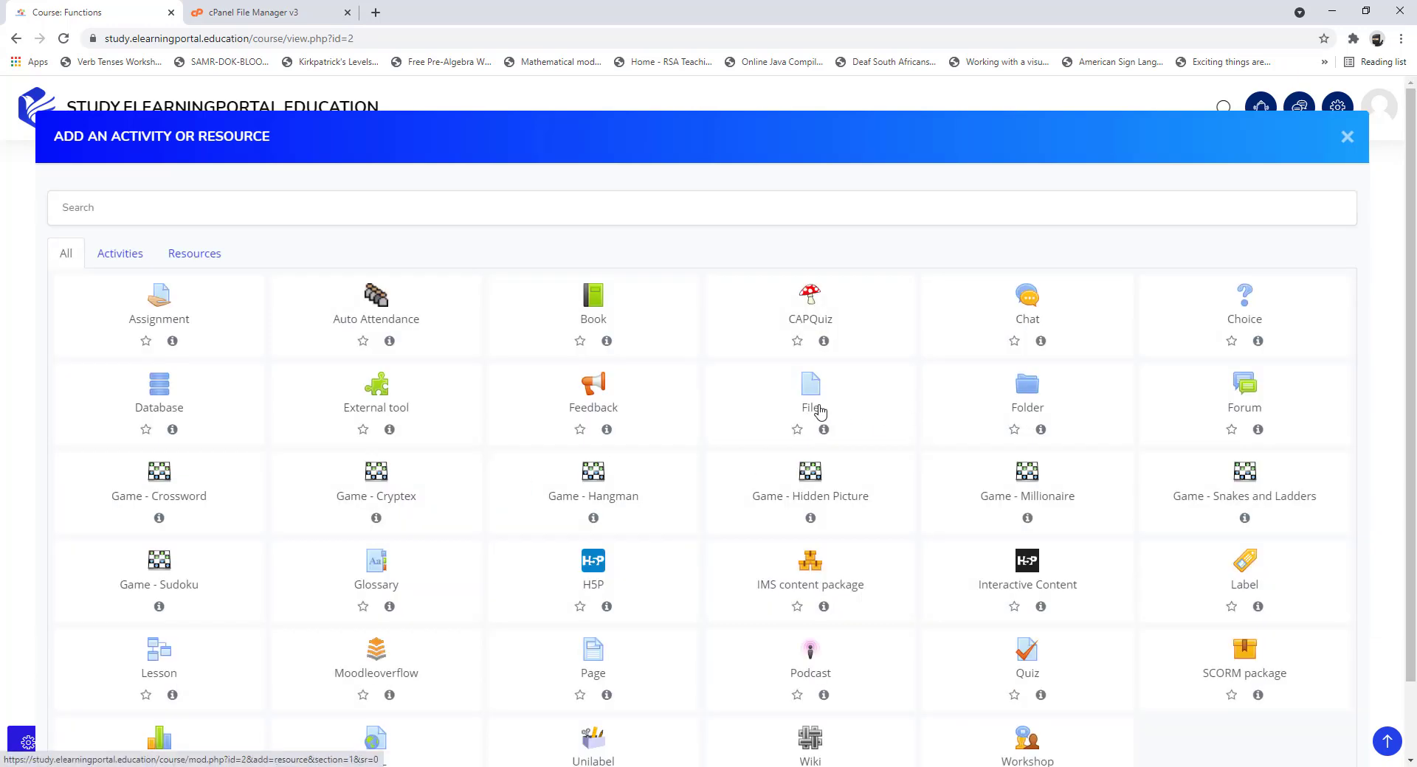
click(657, 504)
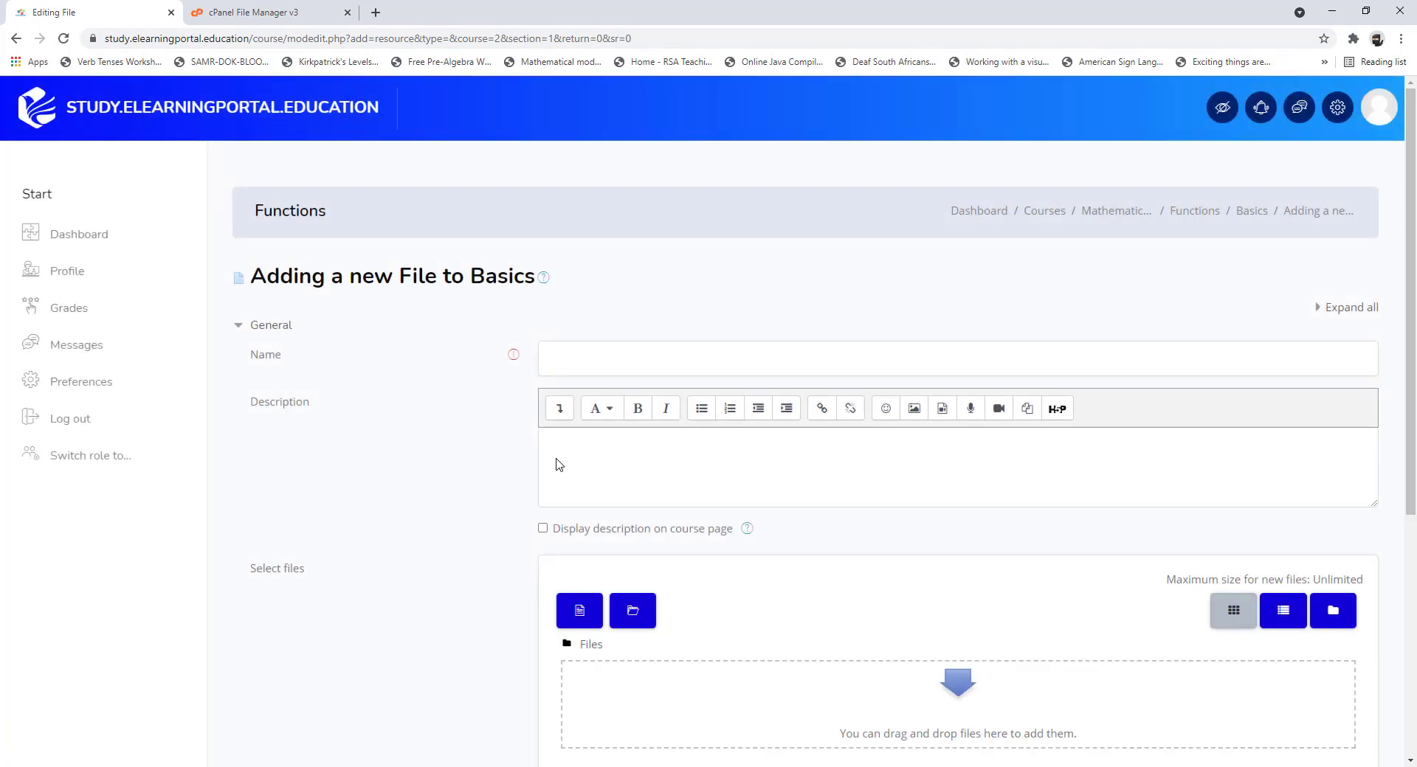
Step: In the file picker, open the Functions and Numbers, Patterns and Sequences folders of Mathematics Course Content
scroll(559, 465, down, 3)
click(579, 389)
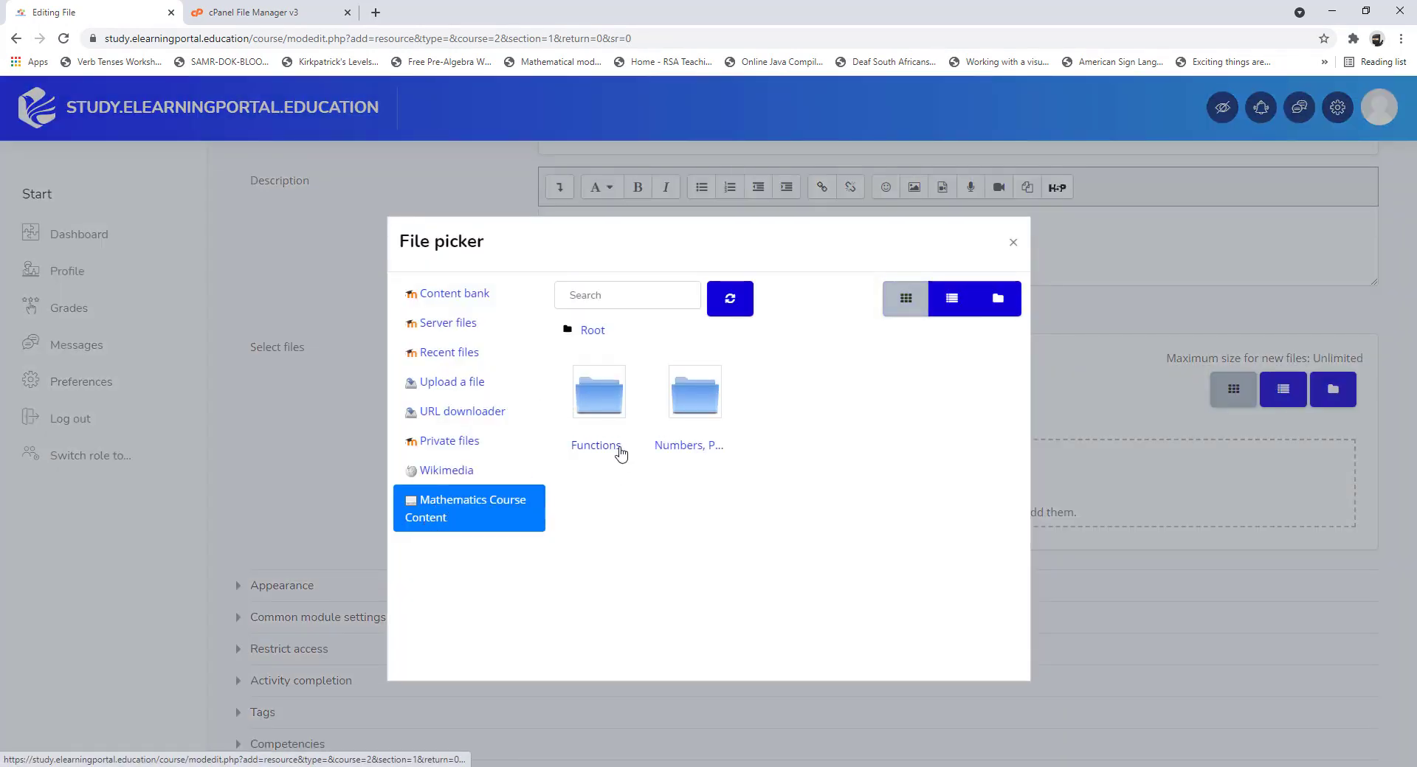
click(601, 410)
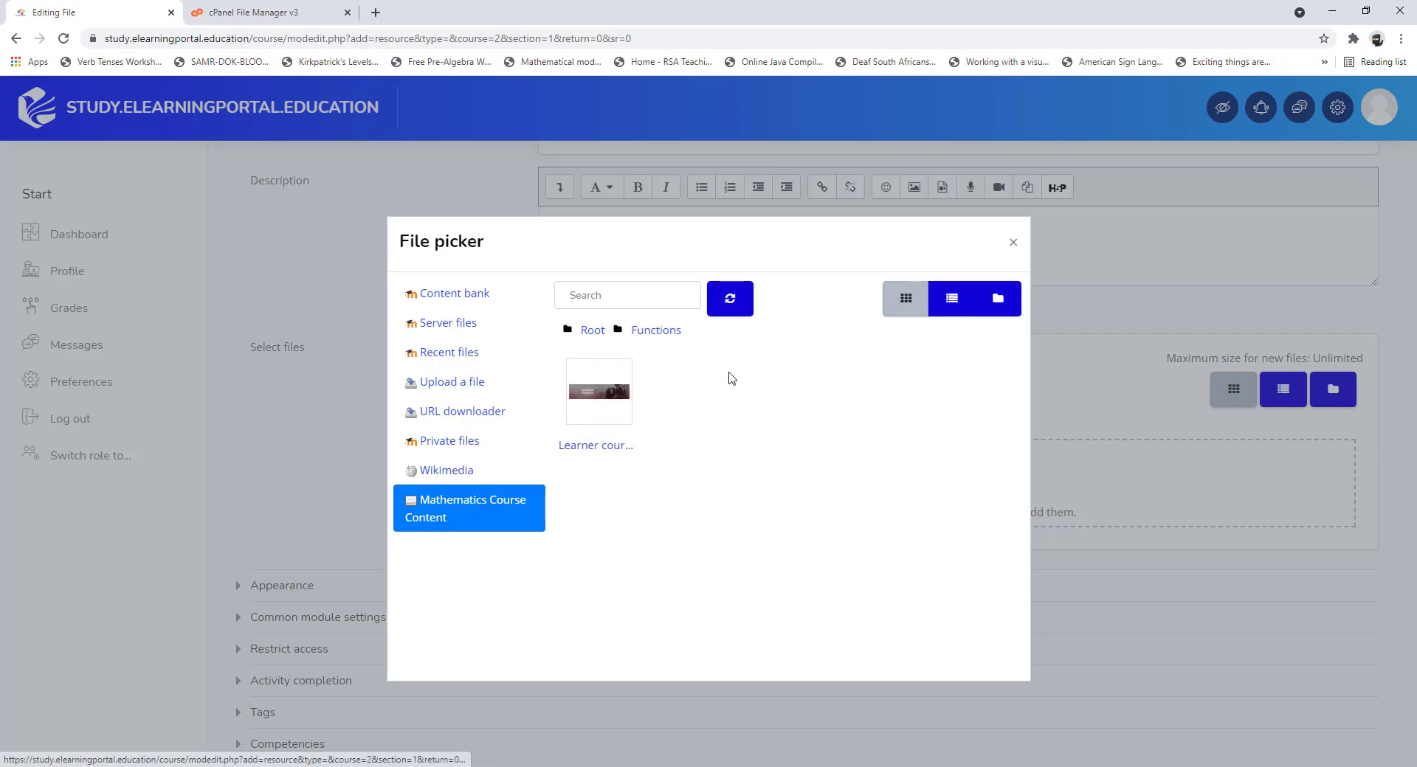
click(591, 331)
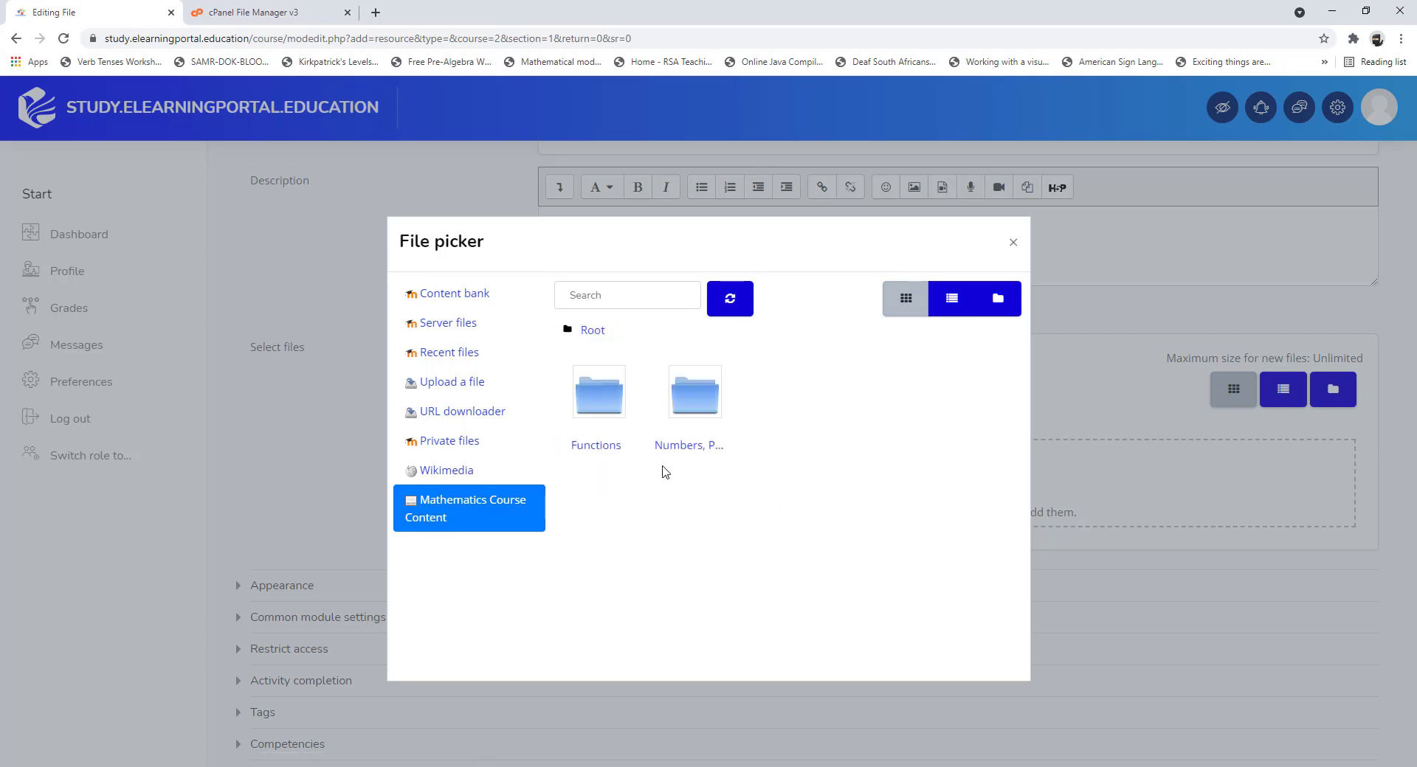
click(691, 407)
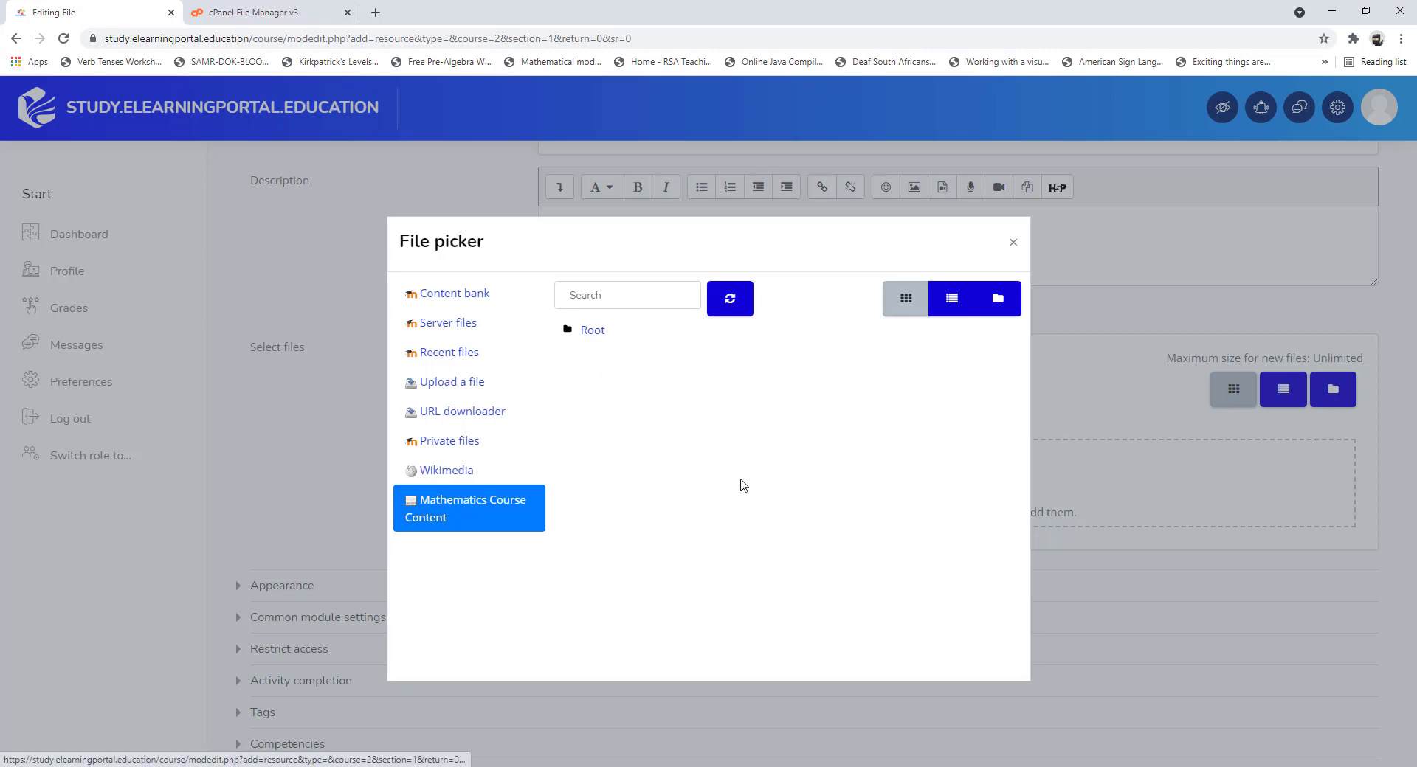
click(591, 330)
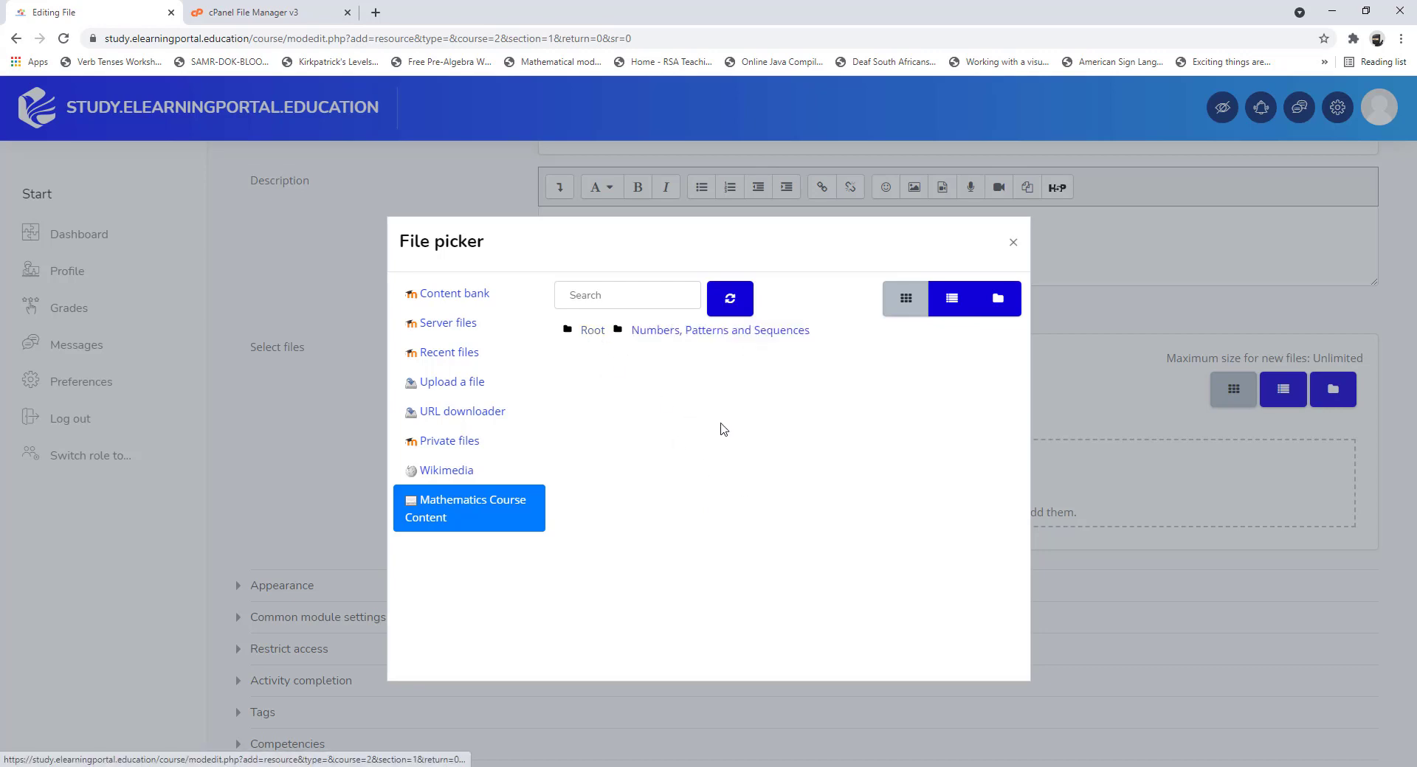